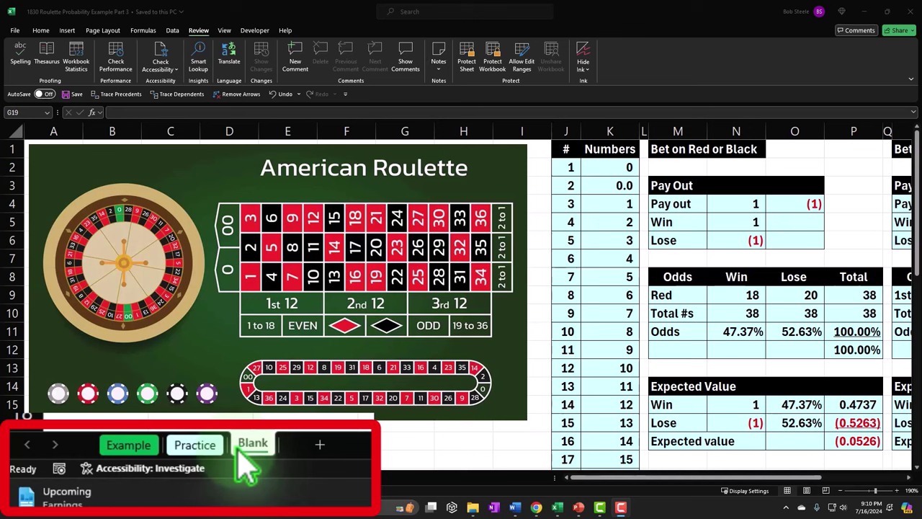
Step: Open the Example sheet and examine the roulette number list and the pay-out values for the red or black bet
{"action": "left_click", "coordinate": [137, 452]}
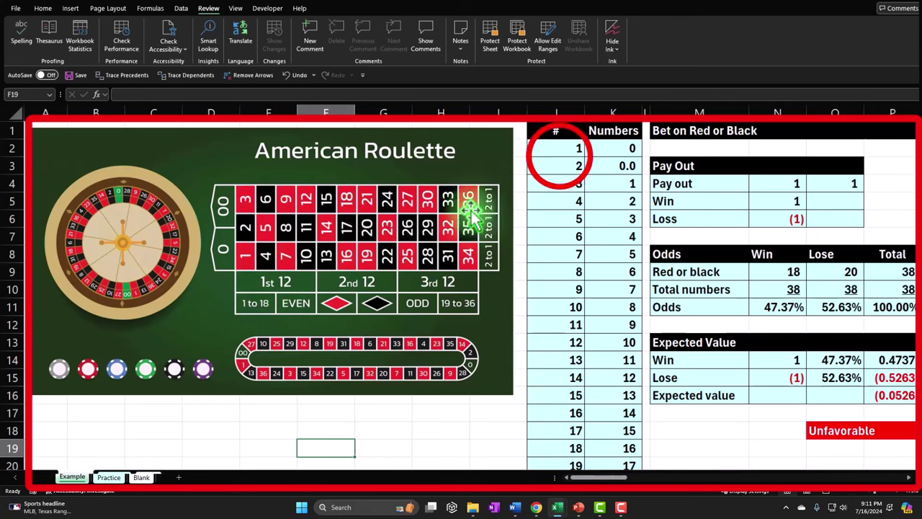
{"action": "left_click", "coordinate": [559, 154]}
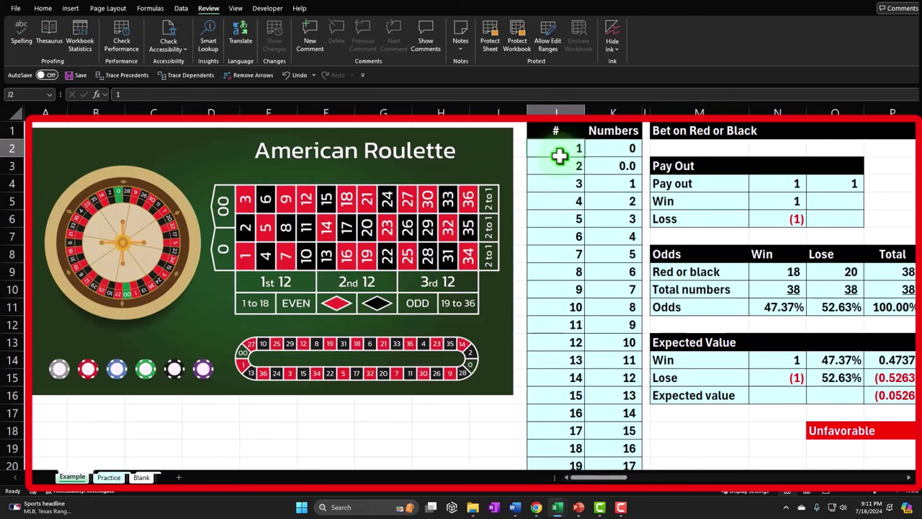
{"action": "key", "text": "Tab"}
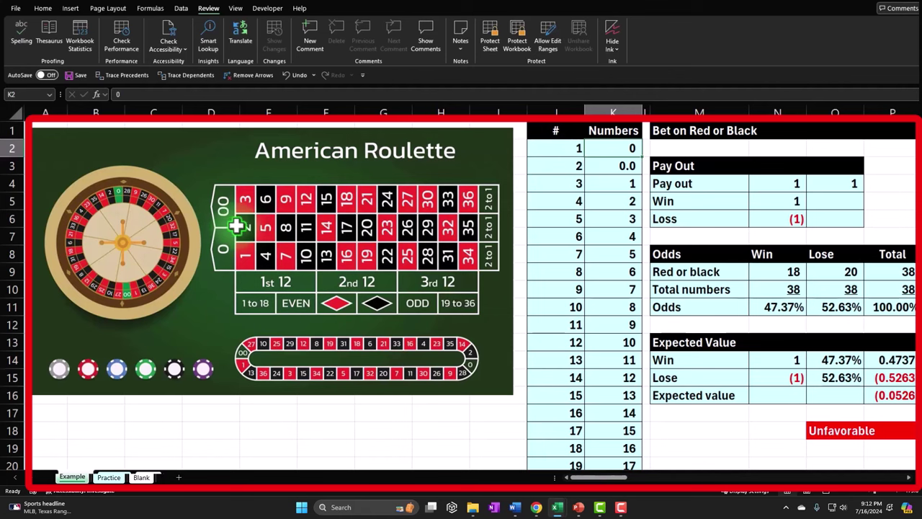
{"action": "left_click", "coordinate": [742, 205]}
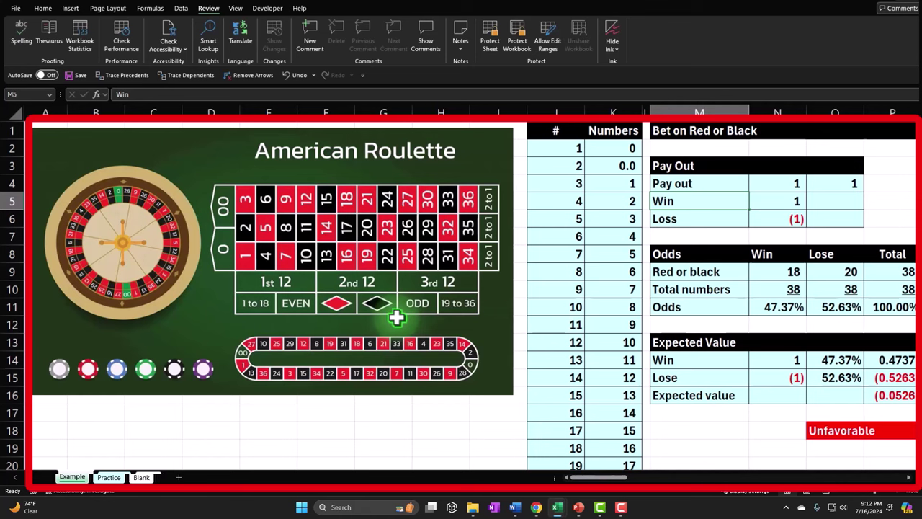
{"action": "left_click", "coordinate": [779, 184]}
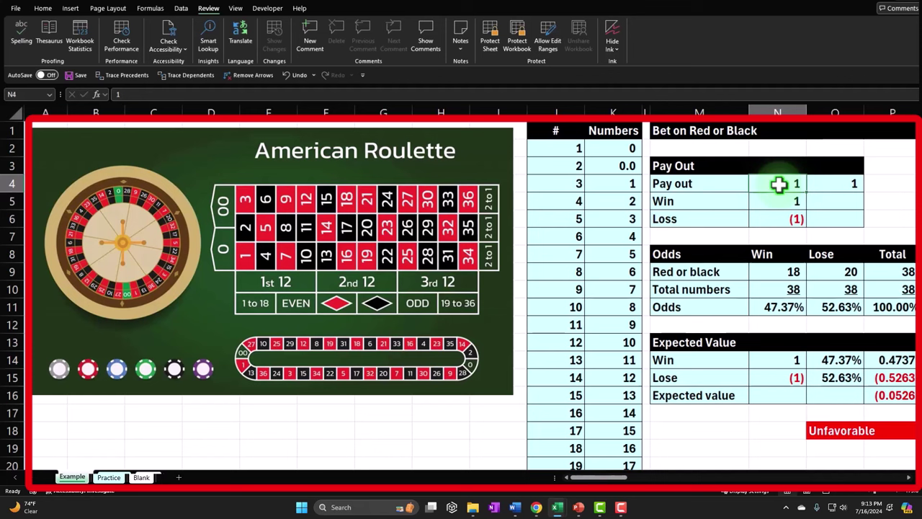
{"action": "key", "text": "Down"}
{"action": "key", "text": "Down"}
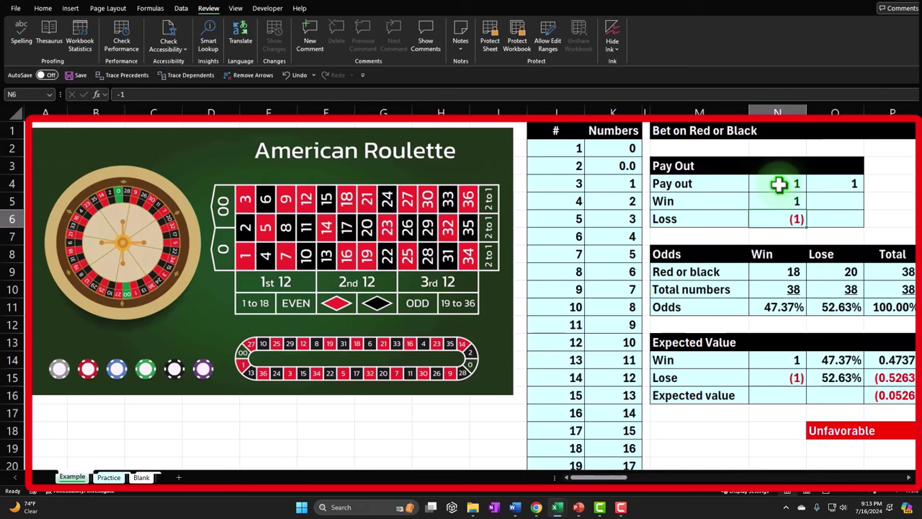
Step: Examine the win, lose and total formulas in the Odds table for the red or black bet
{"action": "key", "text": "Down"}
{"action": "key", "text": "Down"}
{"action": "key", "text": "Down"}
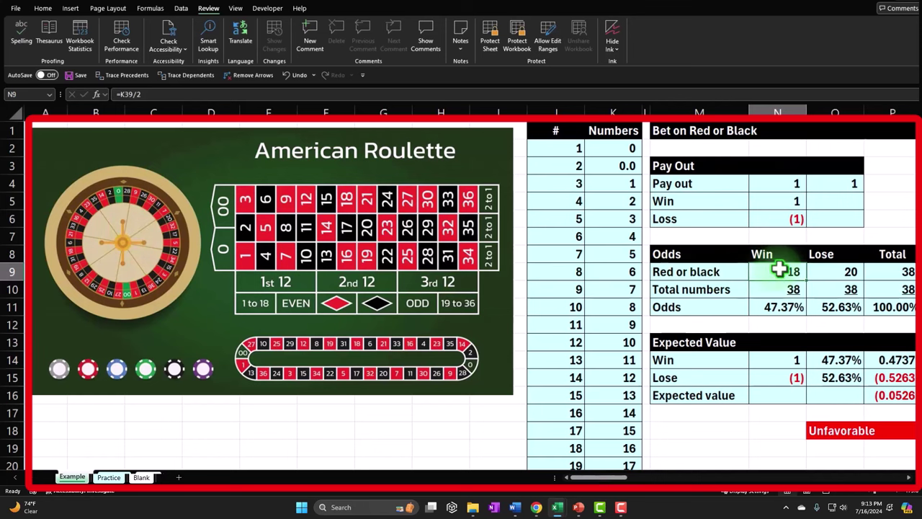
{"action": "key", "text": "Right"}
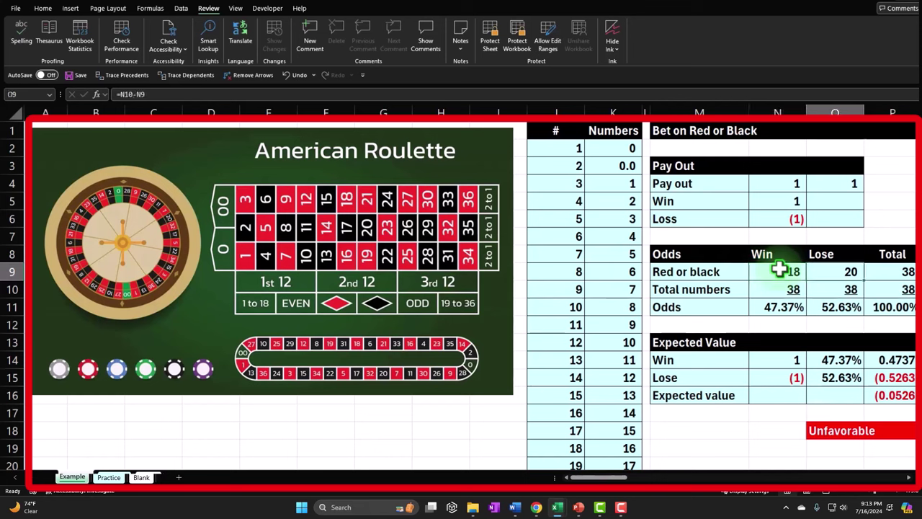
{"action": "key", "text": "Right"}
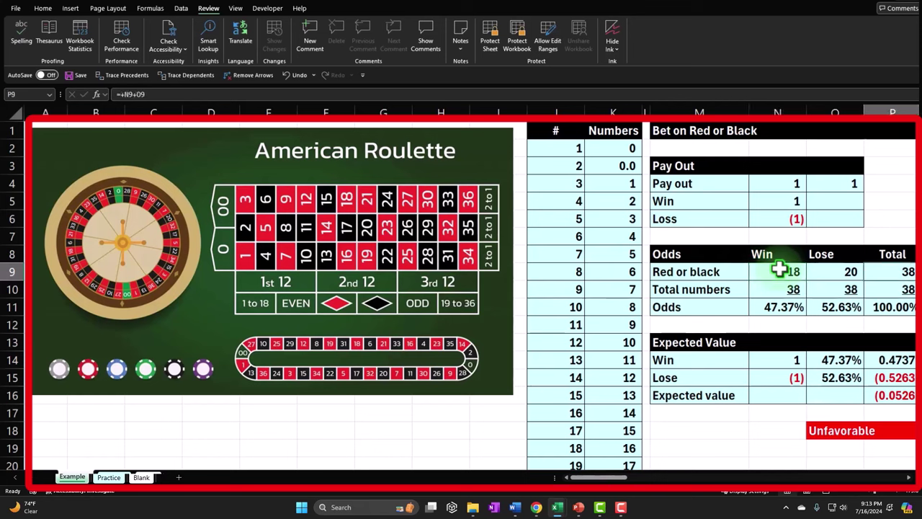
{"action": "key", "text": "Left"}
{"action": "key", "text": "Down"}
{"action": "key", "text": "Down"}
{"action": "key", "text": "Left"}
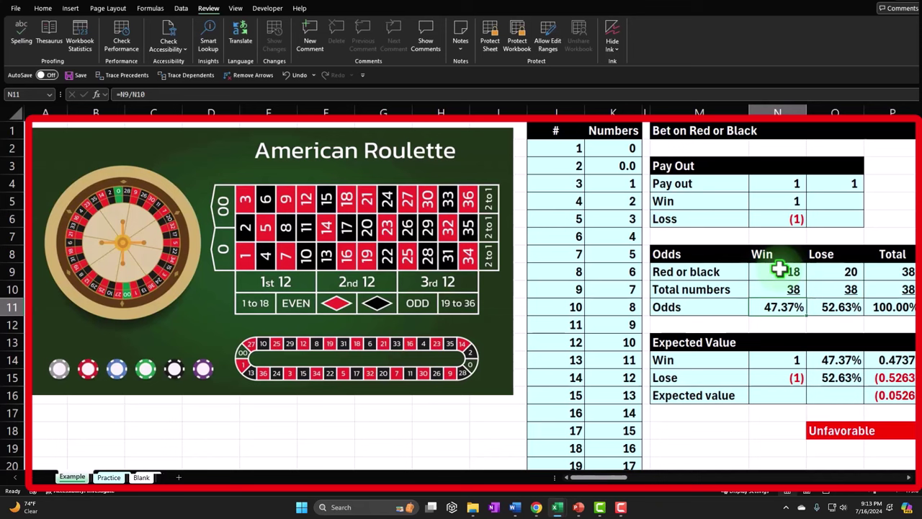
{"action": "key", "text": "Right"}
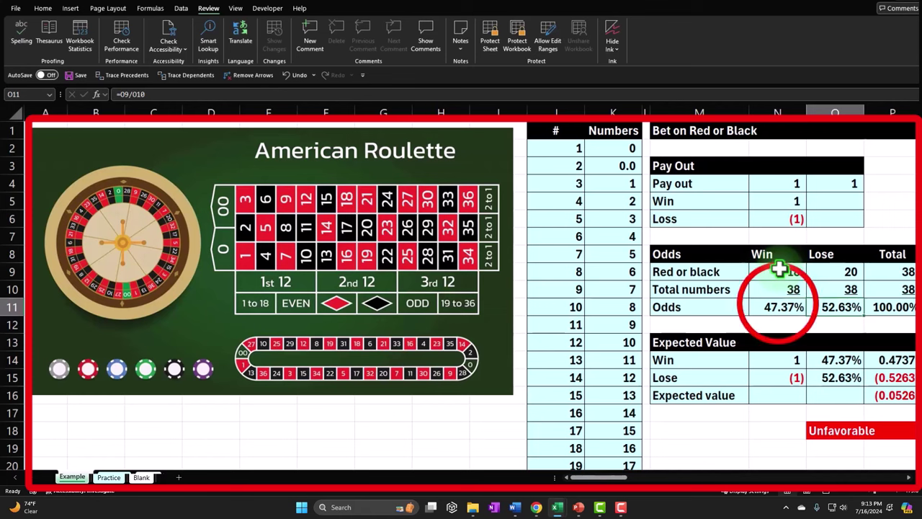
Step: Compare the red or black bet's win and lose odds with its pay-out ratio, and check its expected value
{"action": "left_click_drag", "start_coordinate": [775, 306], "coordinate": [820, 307]}
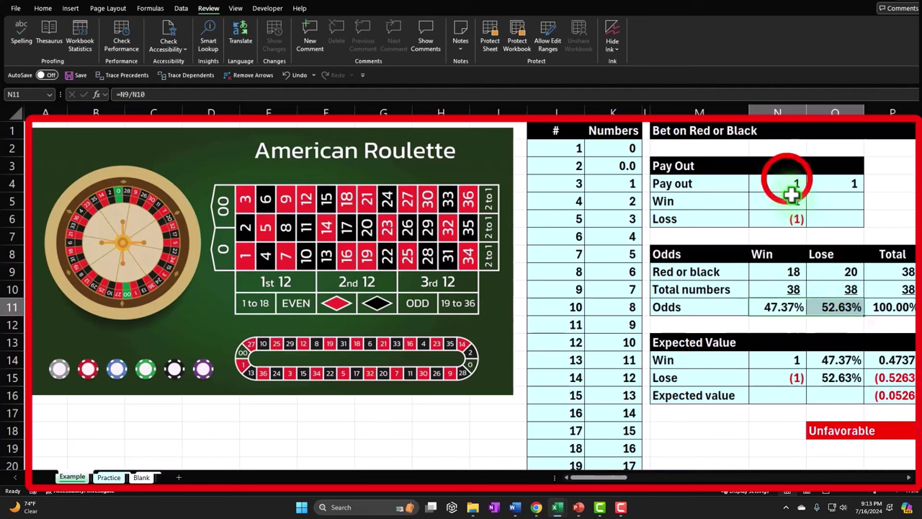
{"action": "left_click_drag", "start_coordinate": [787, 182], "coordinate": [827, 187]}
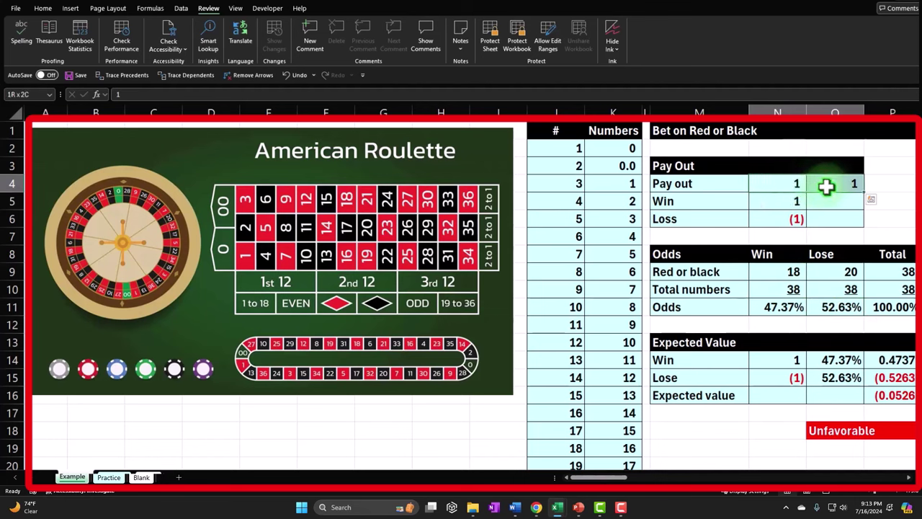
{"action": "left_click_drag", "start_coordinate": [783, 309], "coordinate": [819, 309]}
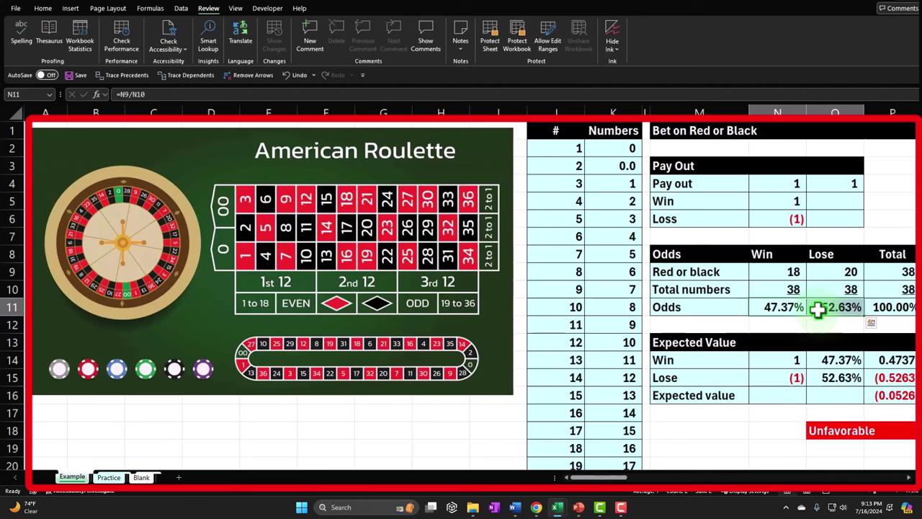
{"action": "left_click", "coordinate": [890, 393]}
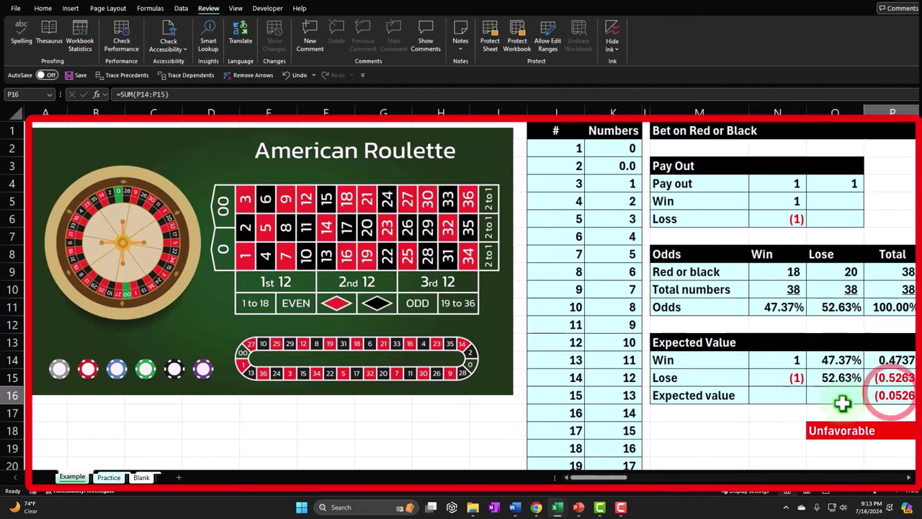
{"action": "left_click", "coordinate": [769, 397]}
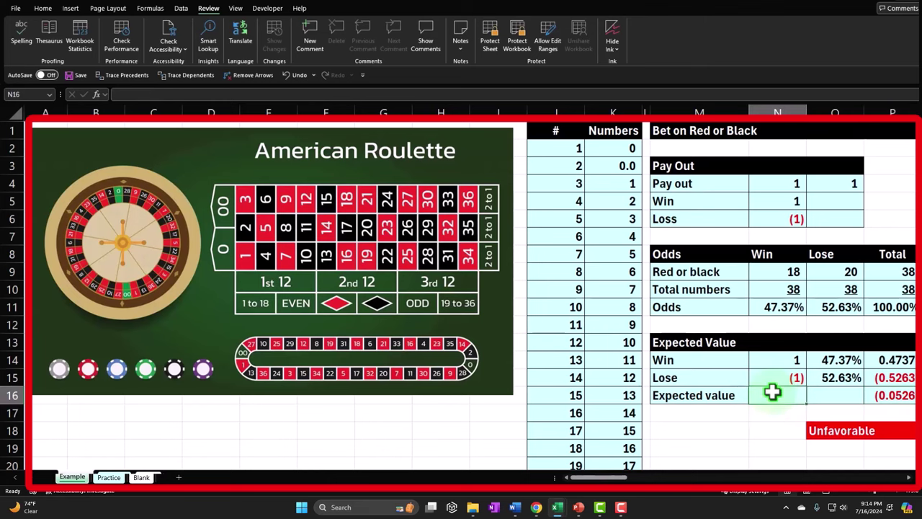
Step: Look over the Bet on 1st 12 Numbers section and go back to the roulette layout picture
{"action": "key", "text": "Right"}
{"action": "key", "text": "Right"}
{"action": "key", "text": "Right"}
{"action": "key", "text": "Right"}
{"action": "key", "text": "Right"}
{"action": "key", "text": "Right"}
{"action": "key", "text": "Right"}
{"action": "key", "text": "Right"}
{"action": "key", "text": "Right"}
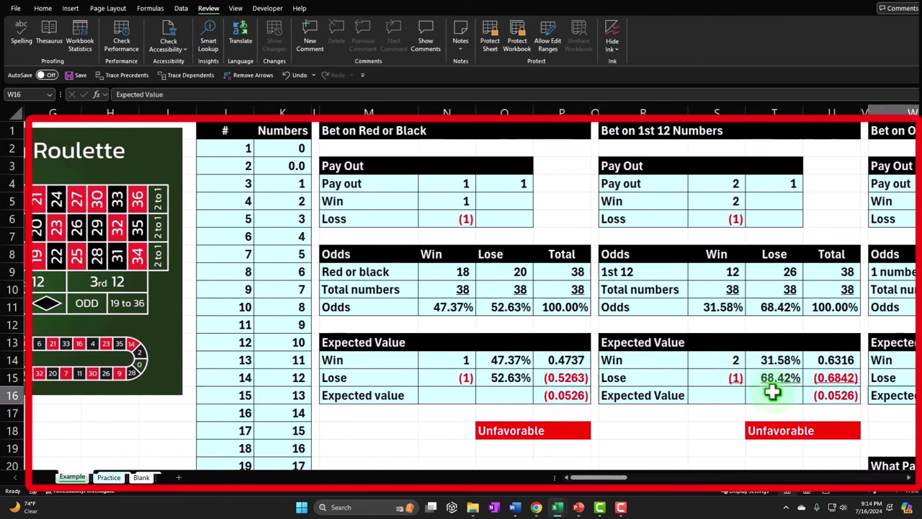
{"action": "left_click", "coordinate": [662, 136]}
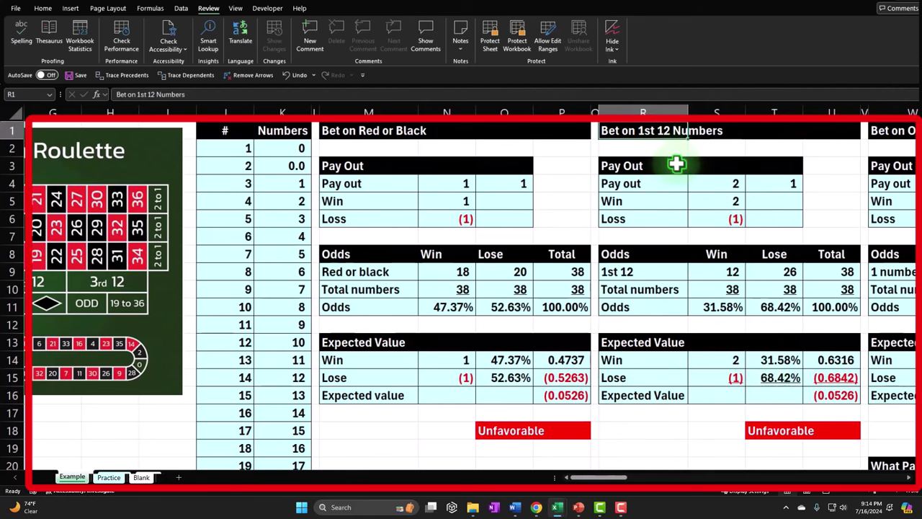
{"action": "left_click_drag", "start_coordinate": [673, 477], "coordinate": [652, 478]}
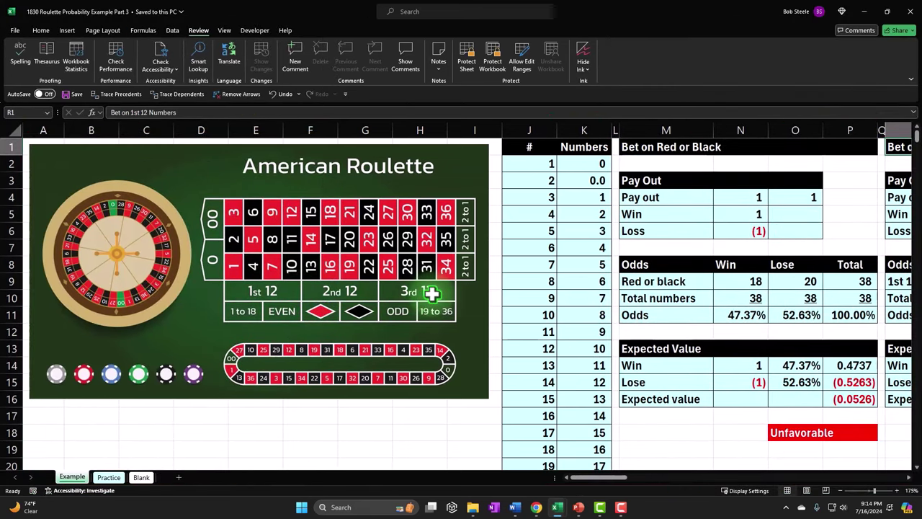
Step: Examine the pay-out, win and loss values in the Bet on 1st 12 Numbers section
{"action": "left_click", "coordinate": [617, 282]}
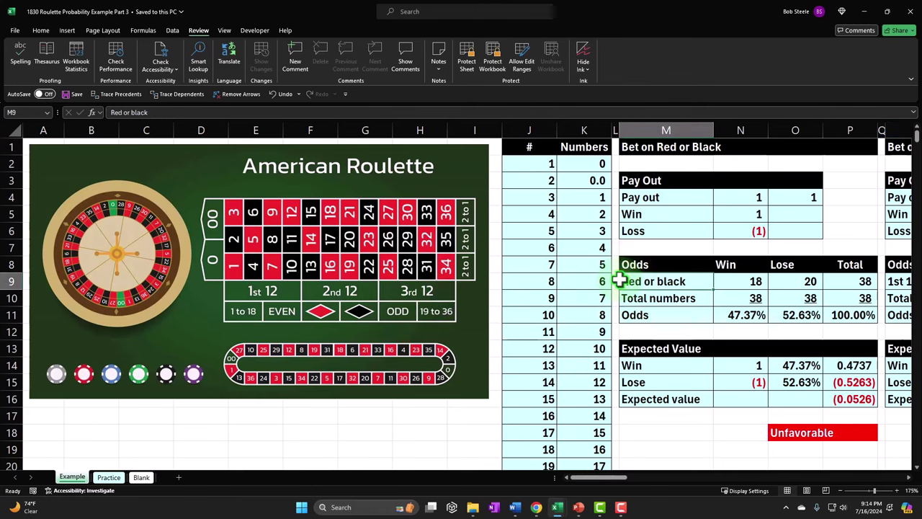
{"action": "key", "text": "Right"}
{"action": "key", "text": "Right"}
{"action": "key", "text": "Right"}
{"action": "key", "text": "Right"}
{"action": "key", "text": "Right"}
{"action": "key", "text": "Right"}
{"action": "key", "text": "Right"}
{"action": "key", "text": "Right"}
{"action": "key", "text": "Right"}
{"action": "key", "text": "Right"}
{"action": "key", "text": "Right"}
{"action": "key", "text": "Right"}
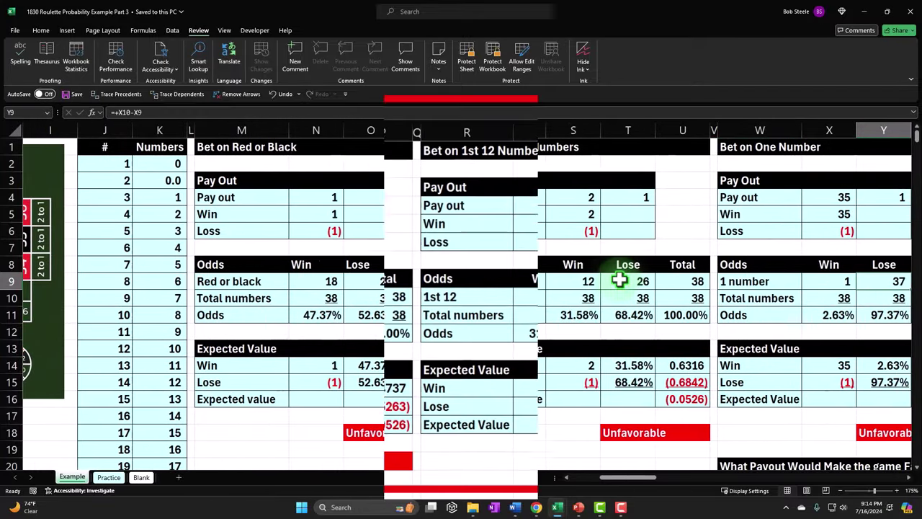
{"action": "left_click", "coordinate": [608, 198]}
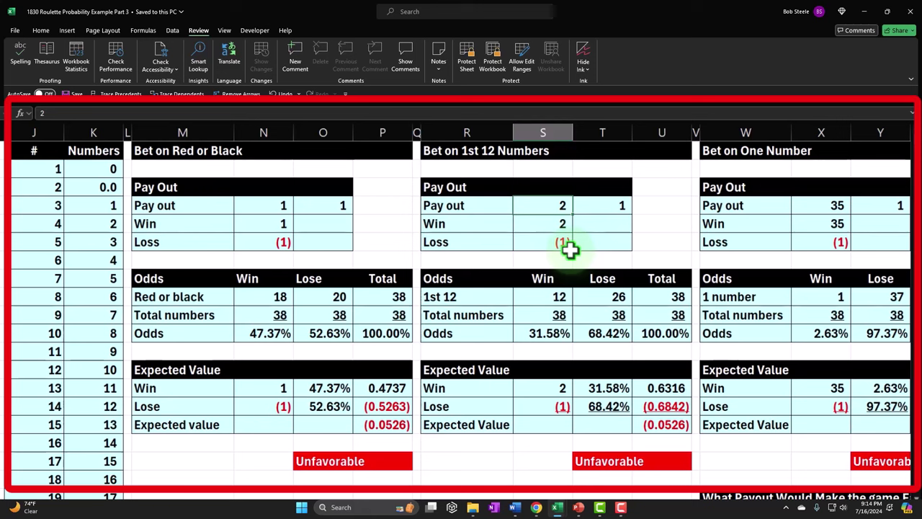
{"action": "left_click", "coordinate": [568, 245]}
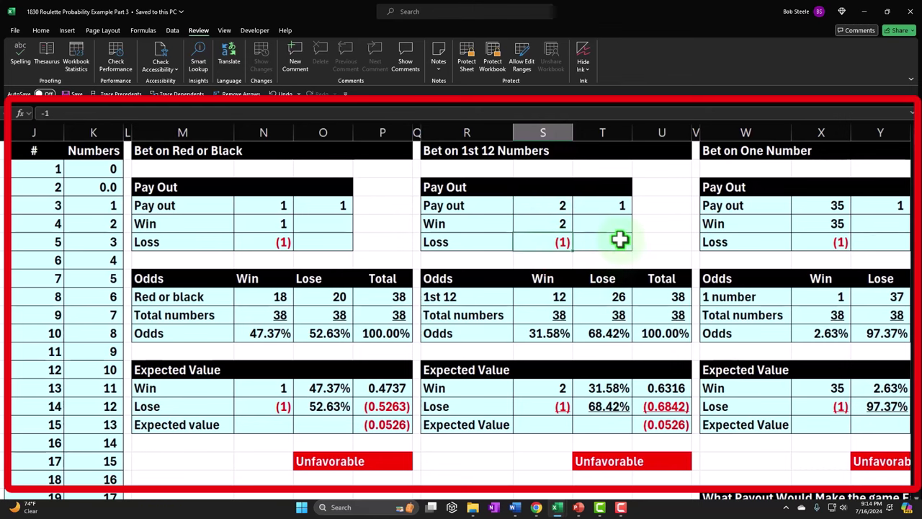
{"action": "scroll", "coordinate": [619, 240], "scroll_direction": "down", "scroll_amount": 1}
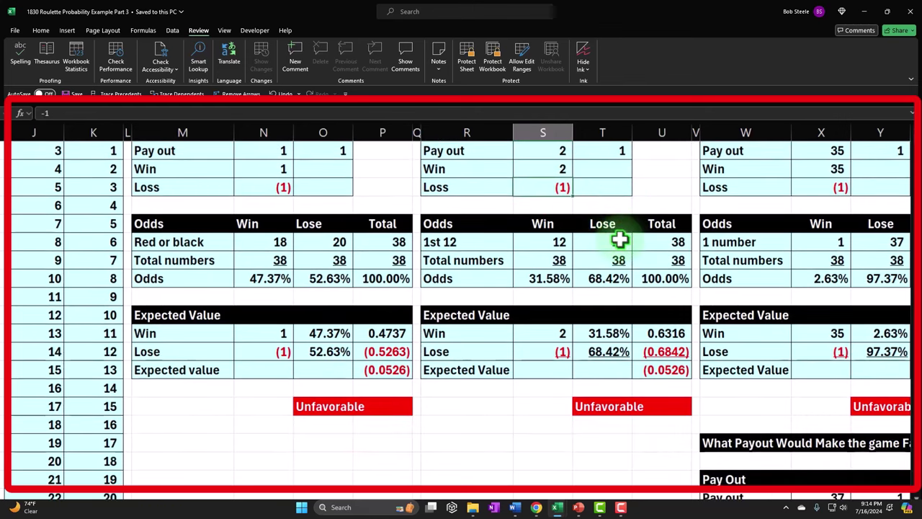
{"action": "scroll", "coordinate": [617, 235], "scroll_direction": "up", "scroll_amount": 1}
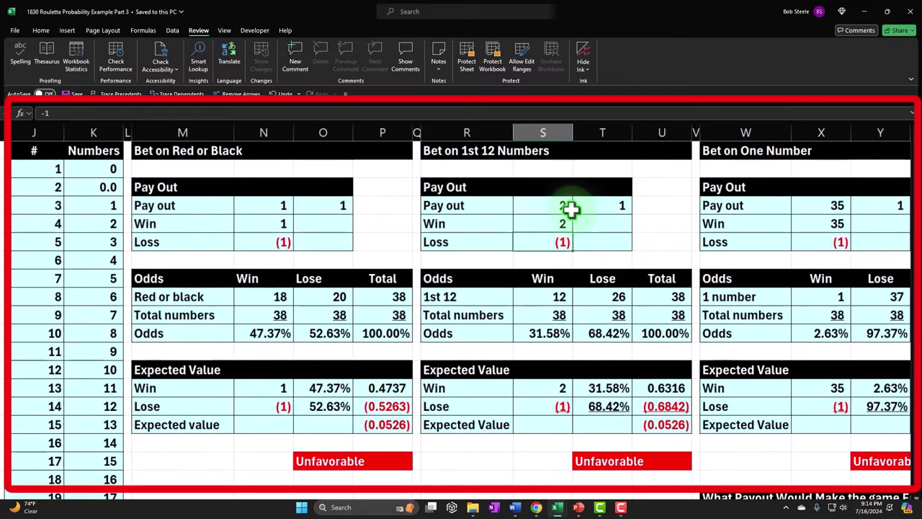
Step: Examine the win and lose odds formulas for the bet on the first 12 numbers
{"action": "left_click", "coordinate": [550, 296]}
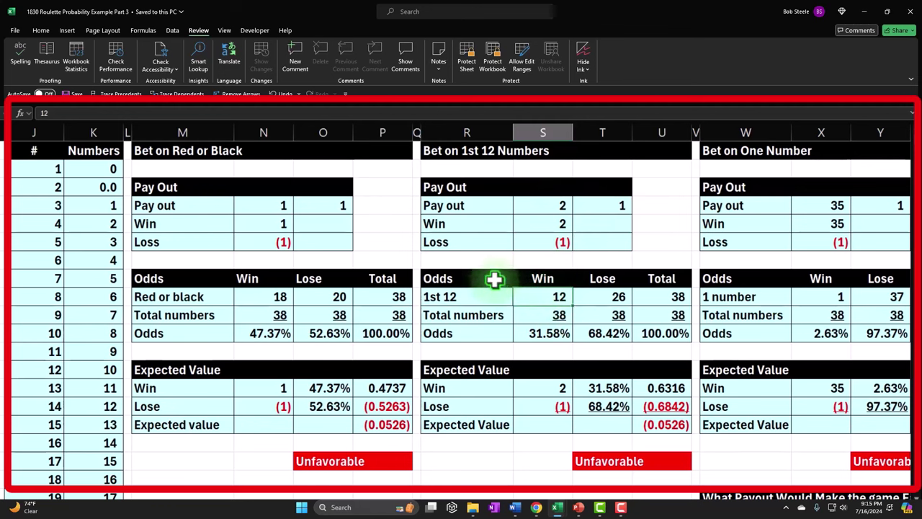
{"action": "key", "text": "Down"}
{"action": "key", "text": "Down"}
{"action": "key", "text": "Right"}
{"action": "key", "text": "Up"}
{"action": "key", "text": "Up"}
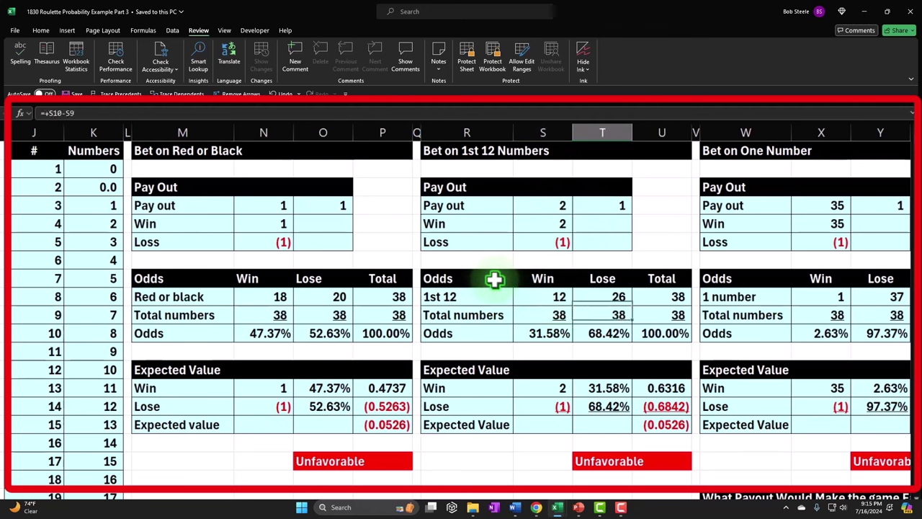
Step: Trace the first 12 bet's expected value formulas and compare the result with the red or black bet's expected value
{"action": "key", "text": "Down"}
{"action": "key", "text": "Down"}
{"action": "key", "text": "Down"}
{"action": "key", "text": "Down"}
{"action": "key", "text": "Down"}
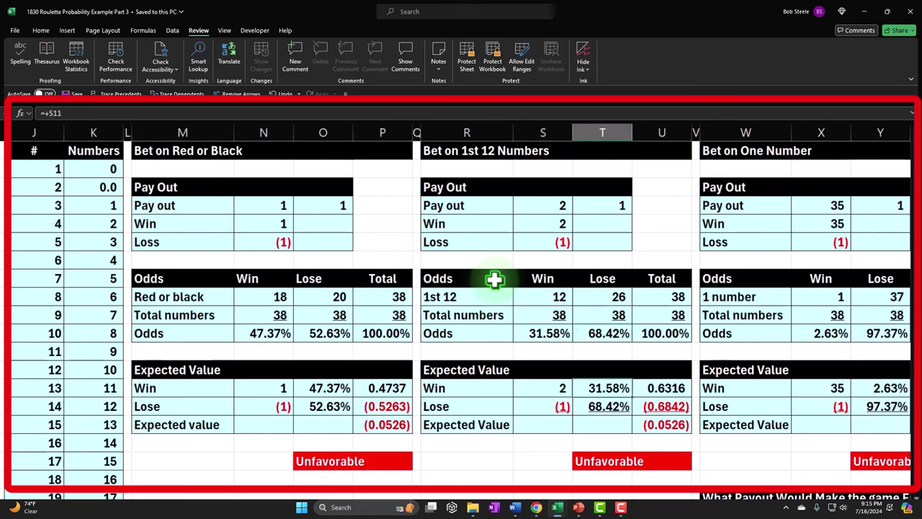
{"action": "key", "text": "Down"}
{"action": "key", "text": "Down"}
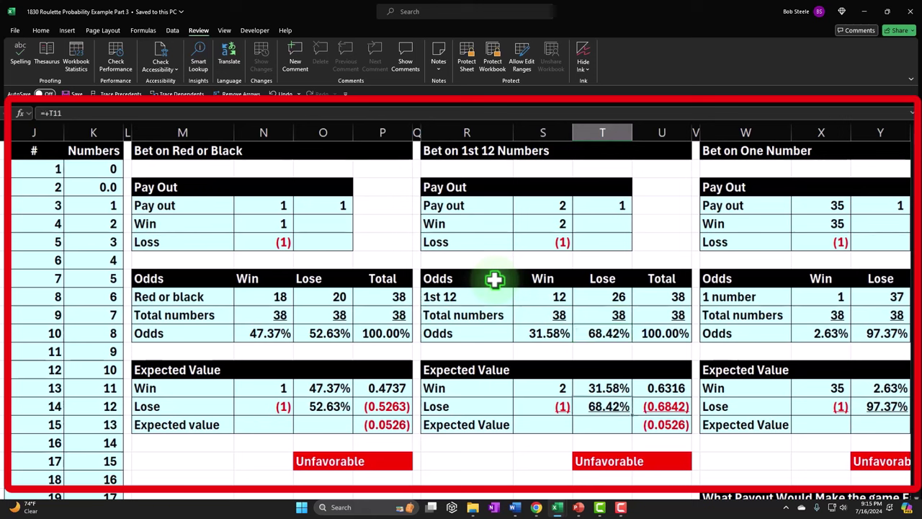
{"action": "key", "text": "Right"}
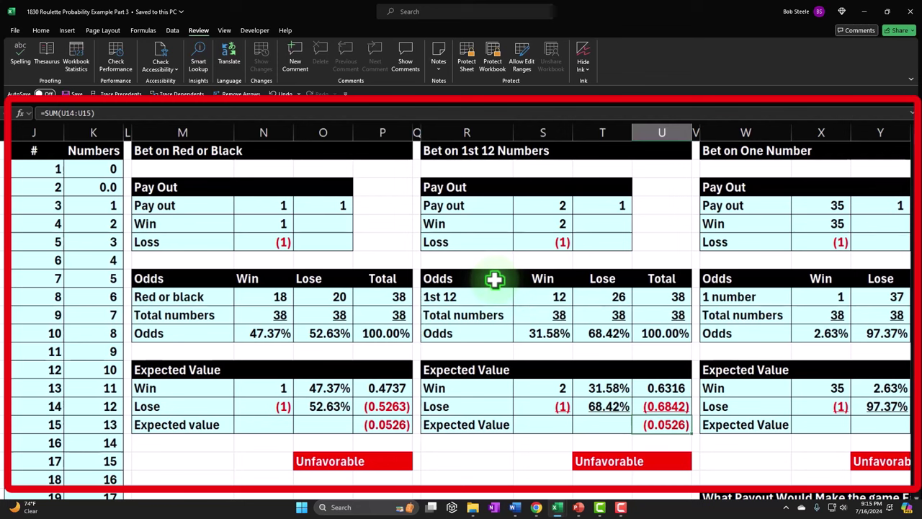
{"action": "left_click", "coordinate": [380, 424]}
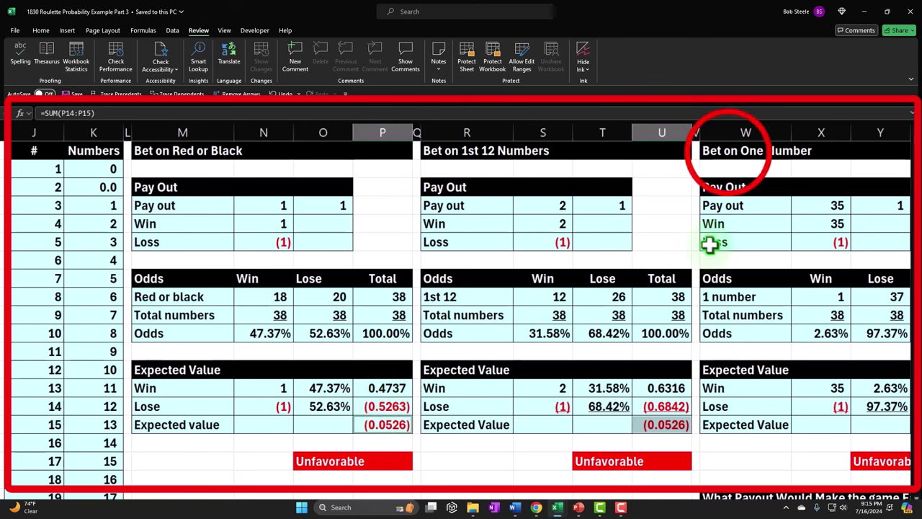
Step: Check the Bet on One Number section and return to the start of the Example sheet
{"action": "left_click", "coordinate": [728, 152]}
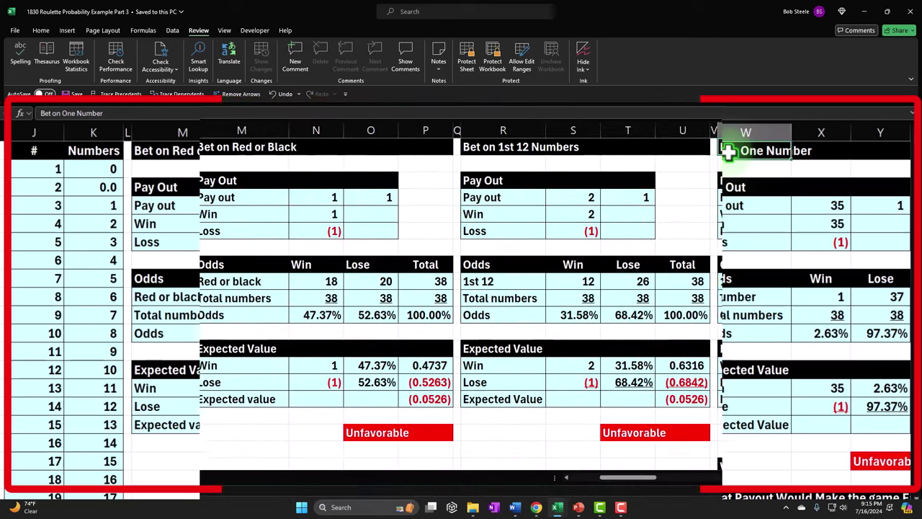
{"action": "key", "text": "Left"}
{"action": "key", "text": "Left"}
{"action": "key", "text": "Left"}
{"action": "key", "text": "Left"}
{"action": "key", "text": "Left"}
{"action": "key", "text": "ctrl+Home"}
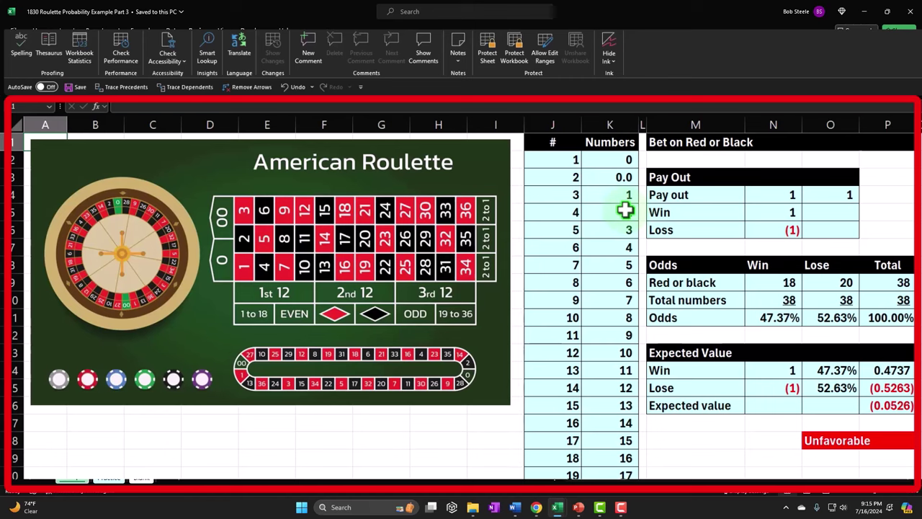
Step: Switch to the Practice sheet and select empty cells K4:K7 in the Numbers column
{"action": "left_click_drag", "start_coordinate": [93, 510], "coordinate": [158, 447]}
{"action": "left_click", "coordinate": [108, 479]}
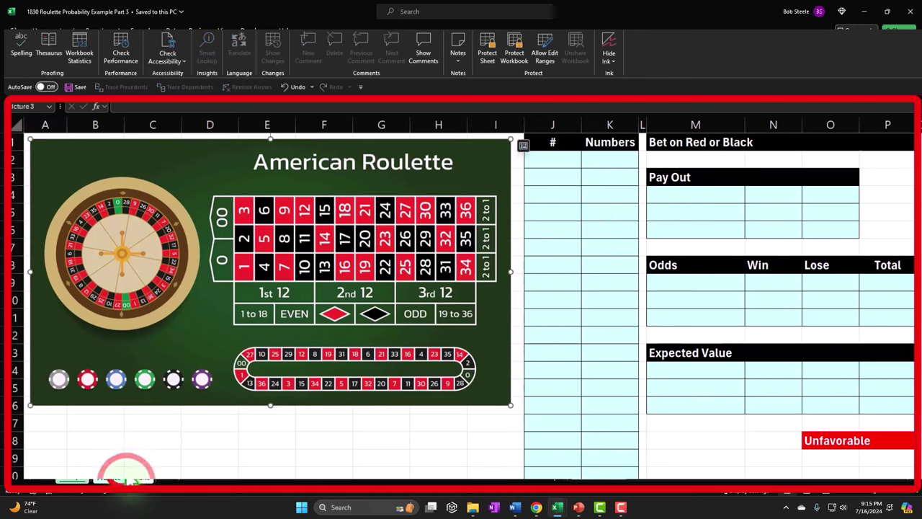
{"action": "left_click_drag", "start_coordinate": [586, 201], "coordinate": [586, 251]}
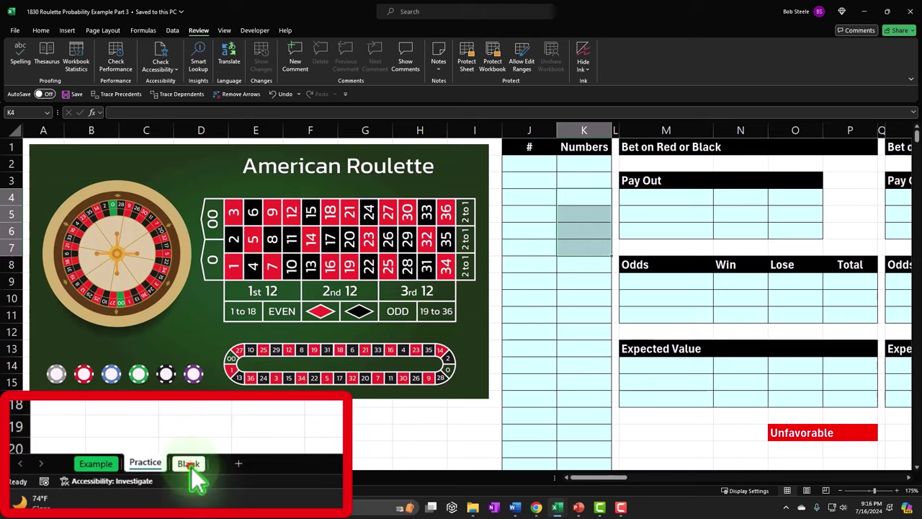
Step: Switch to the Blank sheet and go to the empty columns past the Bet on 1st 12 Numbers section
{"action": "left_click", "coordinate": [142, 477]}
{"action": "left_click", "coordinate": [627, 220]}
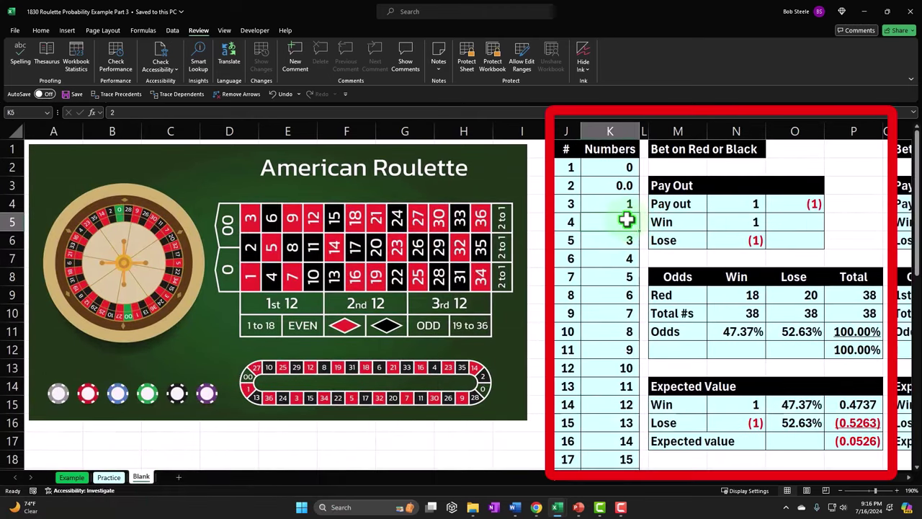
{"action": "key", "text": "Right"}
{"action": "key", "text": "Right"}
{"action": "key", "text": "Right"}
{"action": "key", "text": "Right"}
{"action": "key", "text": "Right"}
{"action": "key", "text": "Right"}
{"action": "key", "text": "Right"}
{"action": "key", "text": "Right"}
{"action": "key", "text": "Right"}
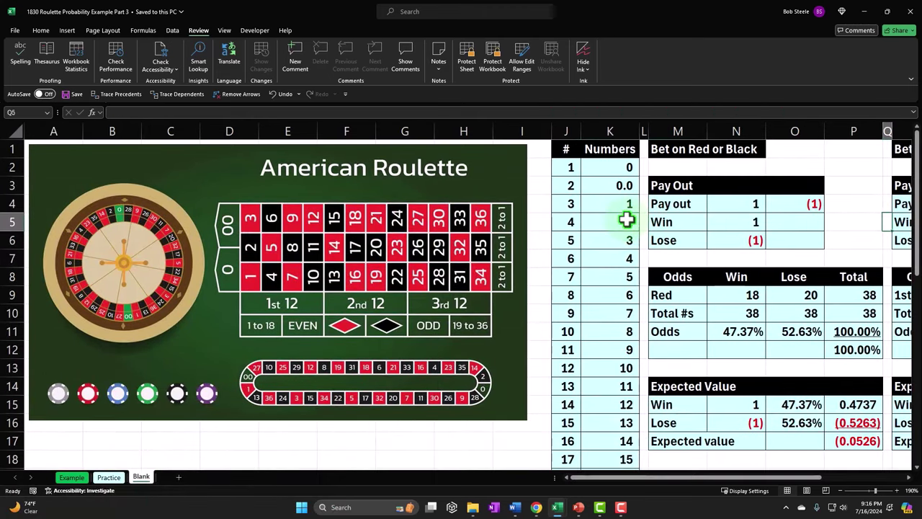
{"action": "key", "text": "Right"}
{"action": "key", "text": "Right"}
{"action": "key", "text": "Right"}
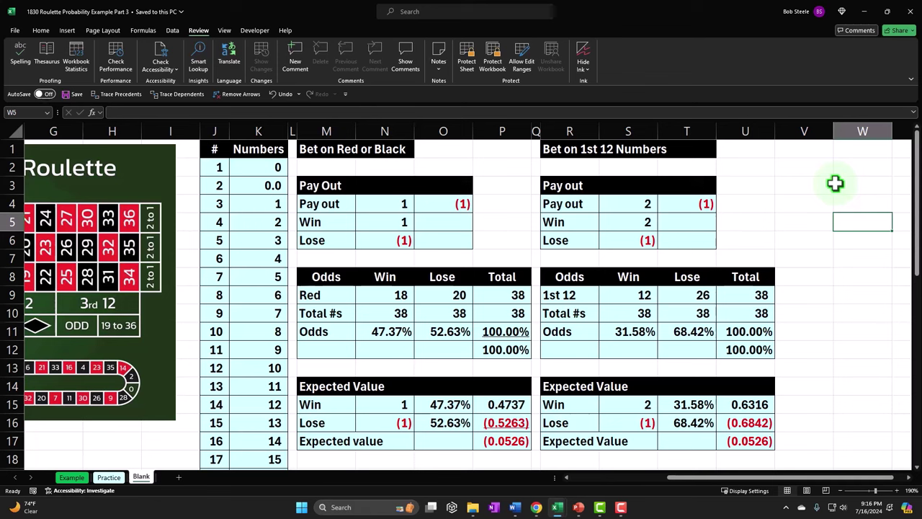
Step: Copy the format of narrow spacer column Q to column V with Format Painter
{"action": "left_click", "coordinate": [811, 130]}
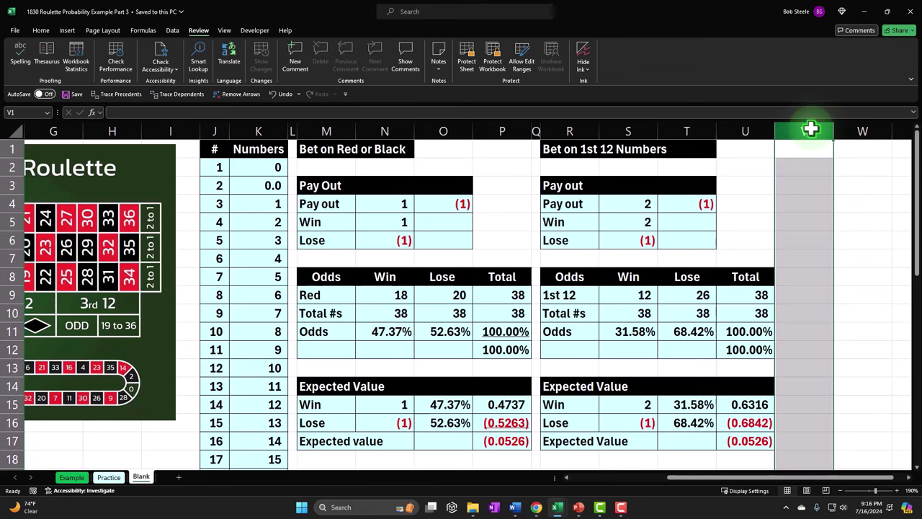
{"action": "left_click", "coordinate": [535, 127]}
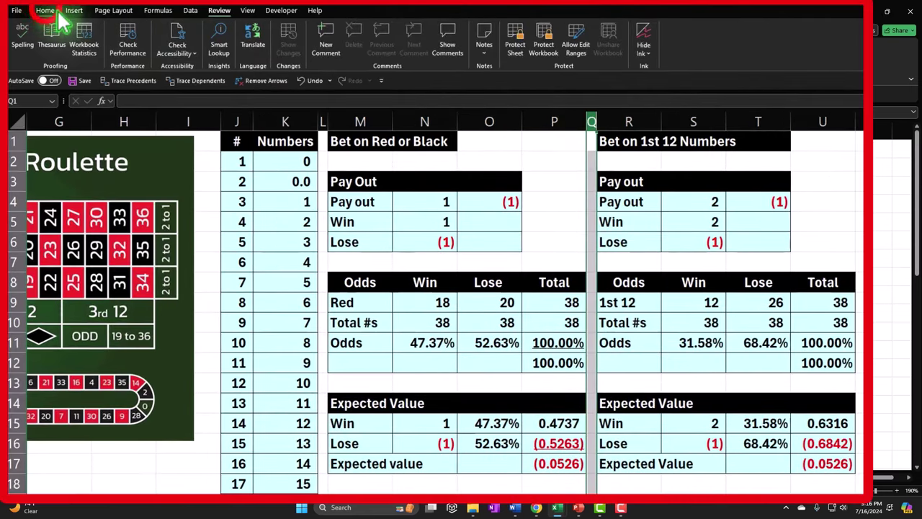
{"action": "left_click", "coordinate": [45, 10]}
{"action": "left_click", "coordinate": [61, 55]}
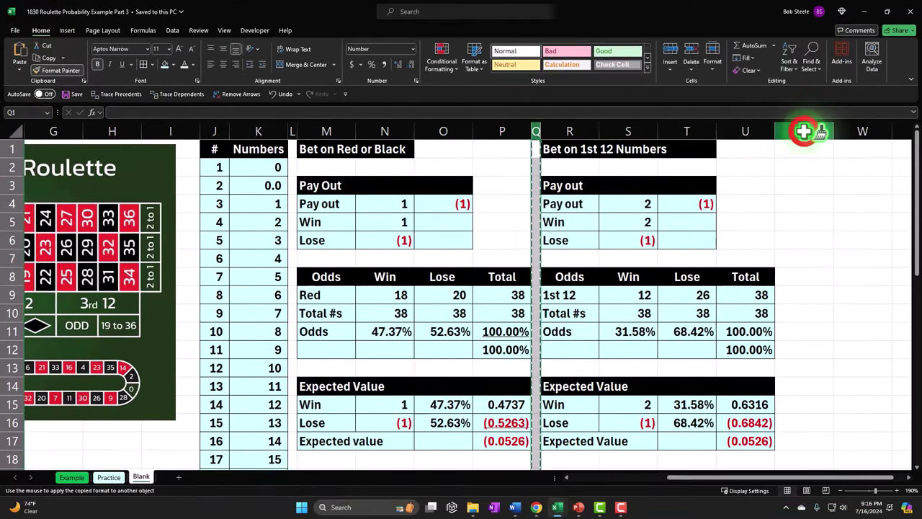
{"action": "left_click", "coordinate": [888, 122]}
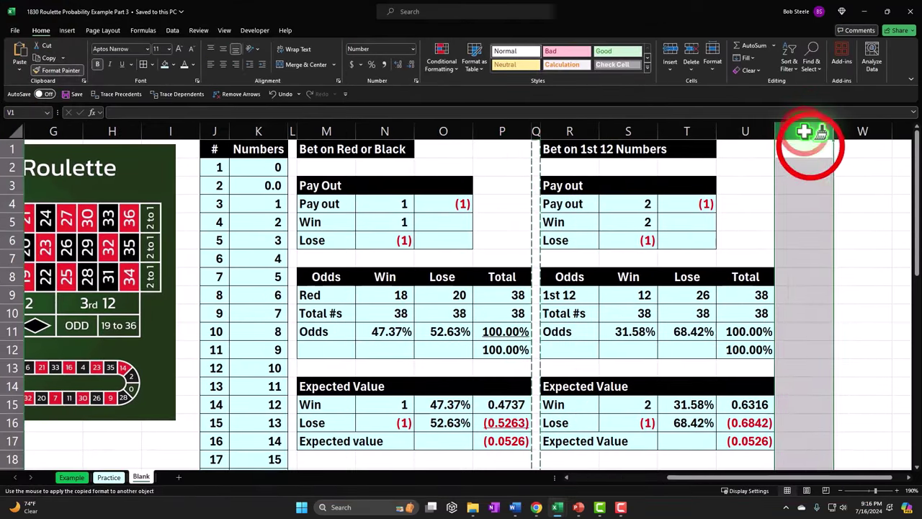
Step: Enter the heading "Bet on One Number" in cell W1
{"action": "left_click", "coordinate": [812, 147]}
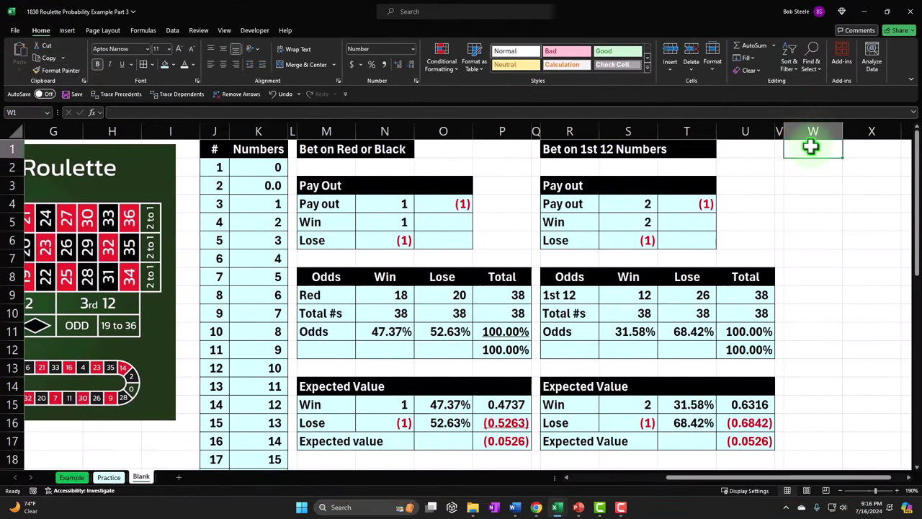
{"action": "type", "text": "be"}
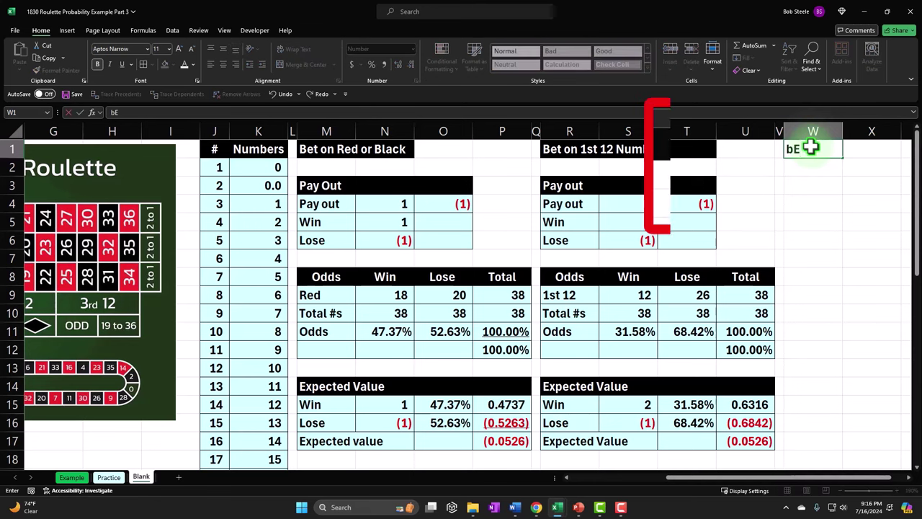
{"action": "key", "text": "BackSpace"}
{"action": "key", "text": "BackSpace"}
{"action": "type", "text": "Bet"}
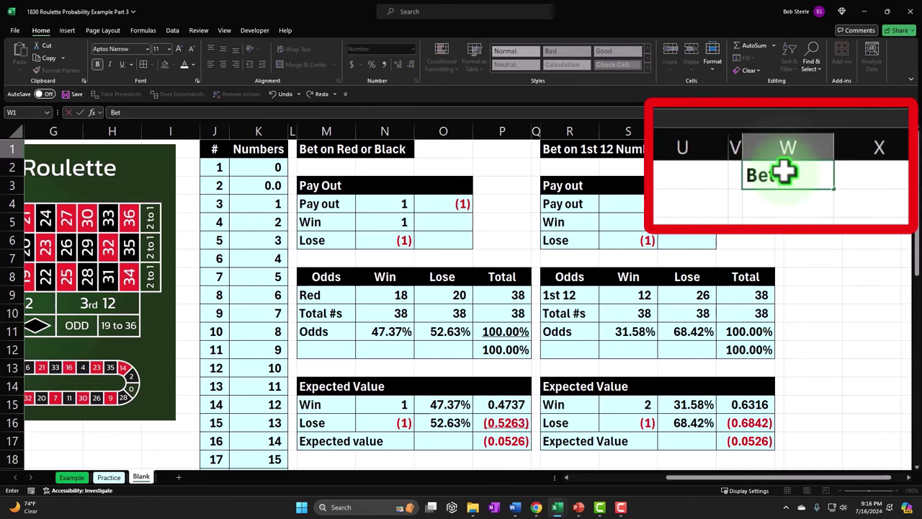
{"action": "type", "text": " on One Numbe"}
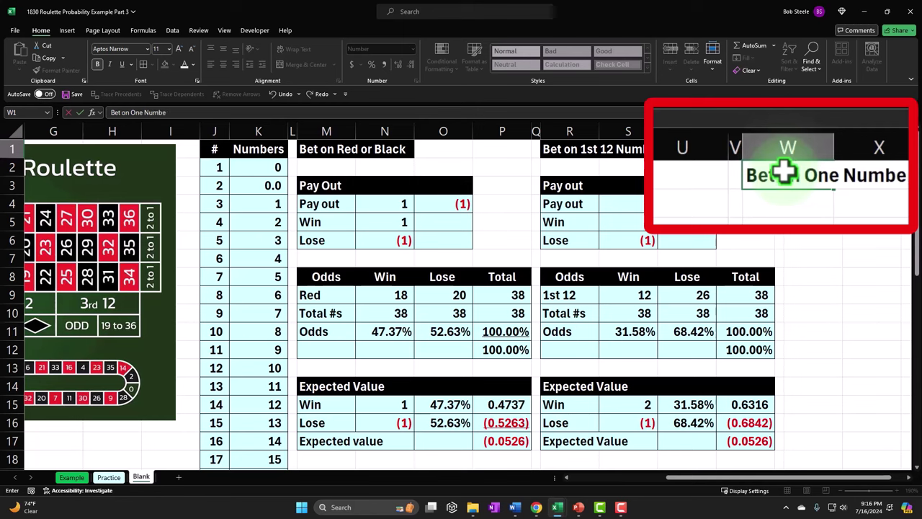
{"action": "type", "text": "rs"}
{"action": "key", "text": "BackSpace"}
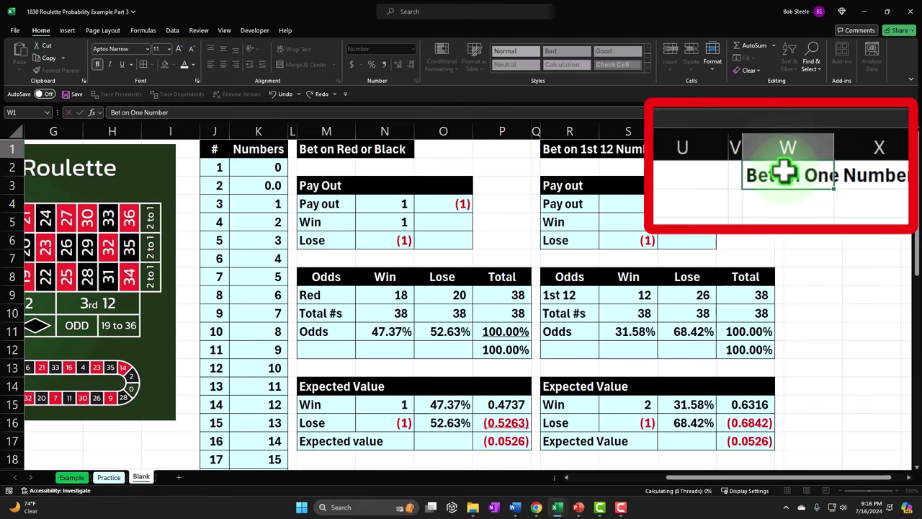
{"action": "key", "text": "Return"}
Step: Format the heading cells W1:Y1 with a black fill and white text
{"action": "key", "text": "Up"}
{"action": "key", "text": "shift+Right"}
{"action": "key", "text": "shift+Right"}
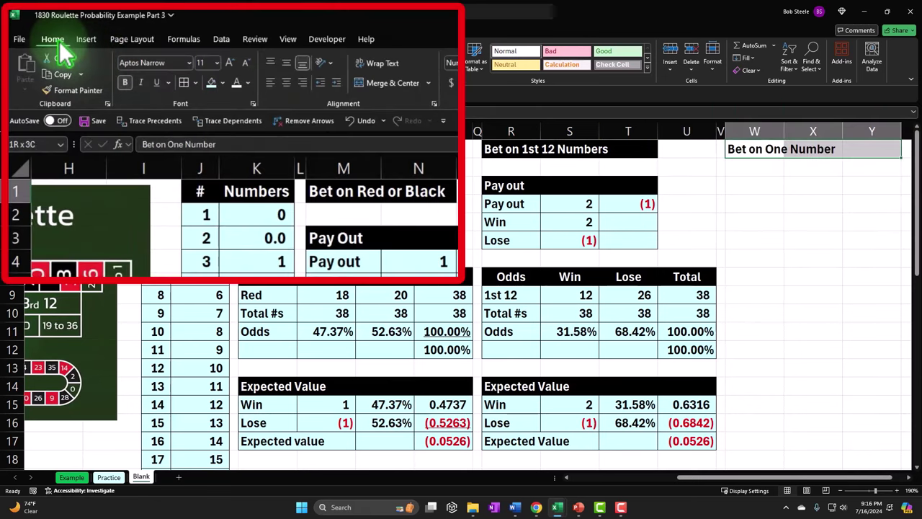
{"action": "left_click", "coordinate": [223, 83]}
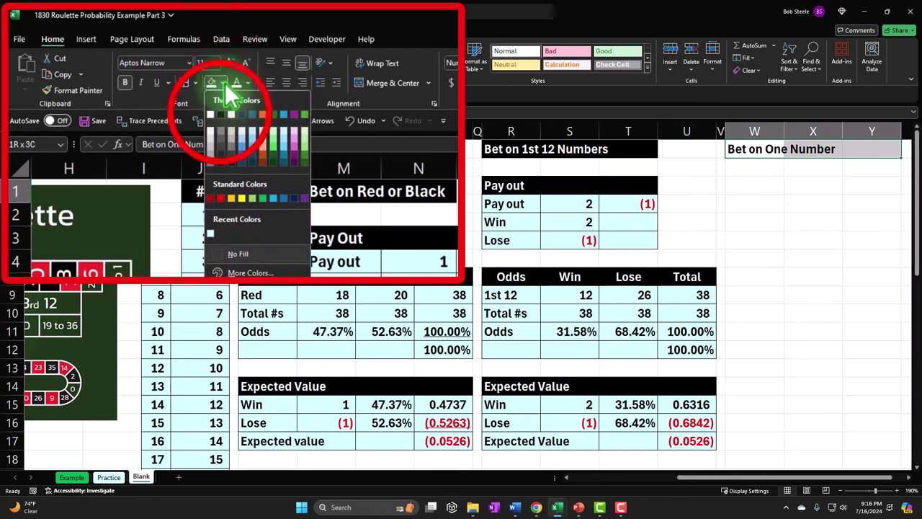
{"action": "left_click", "coordinate": [220, 114]}
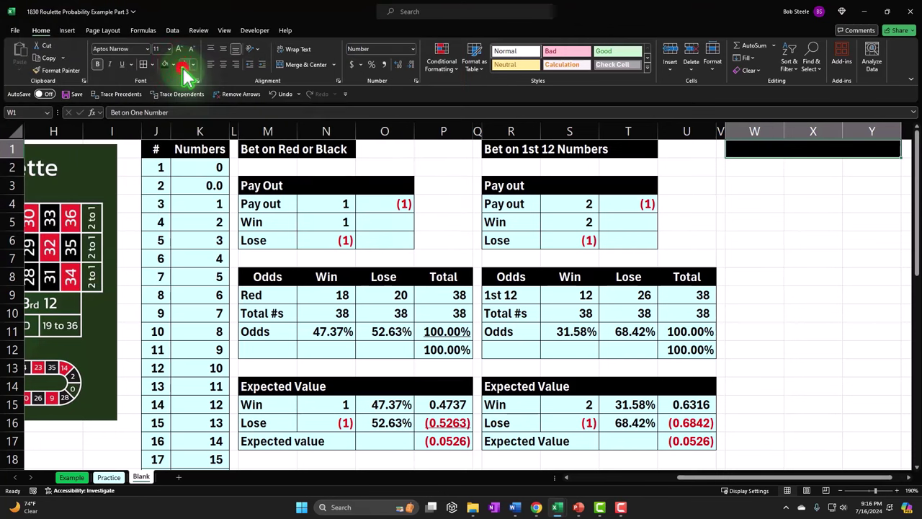
{"action": "left_click", "coordinate": [183, 67]}
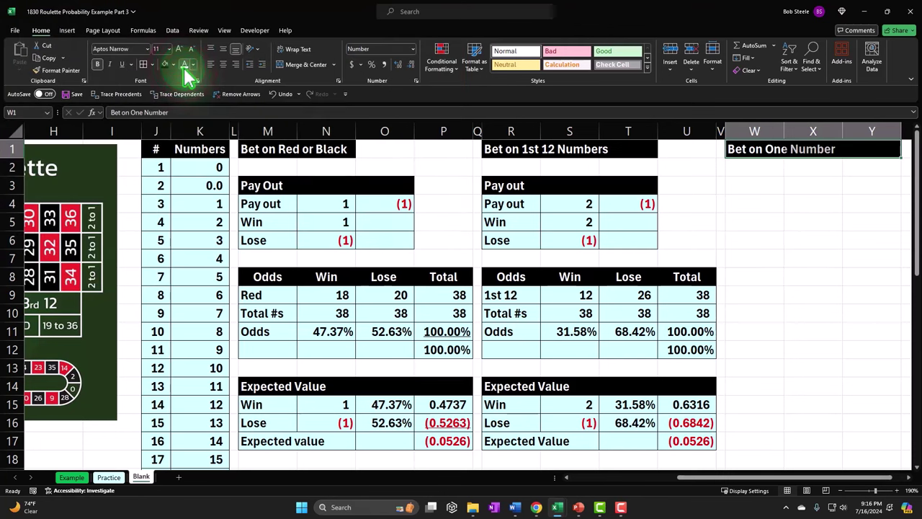
Step: Enter the header "Pay out" in W3 and format W3:Y3 with a black fill and white text
{"action": "left_click", "coordinate": [780, 187]}
{"action": "type", "text": "Pay"}
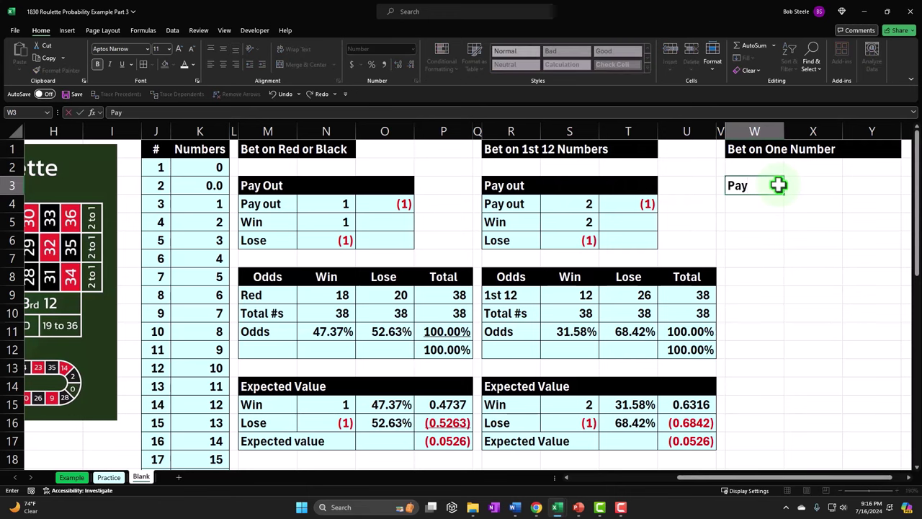
{"action": "type", "text": " out"}
{"action": "key", "text": "Return"}
{"action": "left_click", "coordinate": [778, 185]}
{"action": "key", "text": "shift+Right"}
{"action": "key", "text": "shift+Right"}
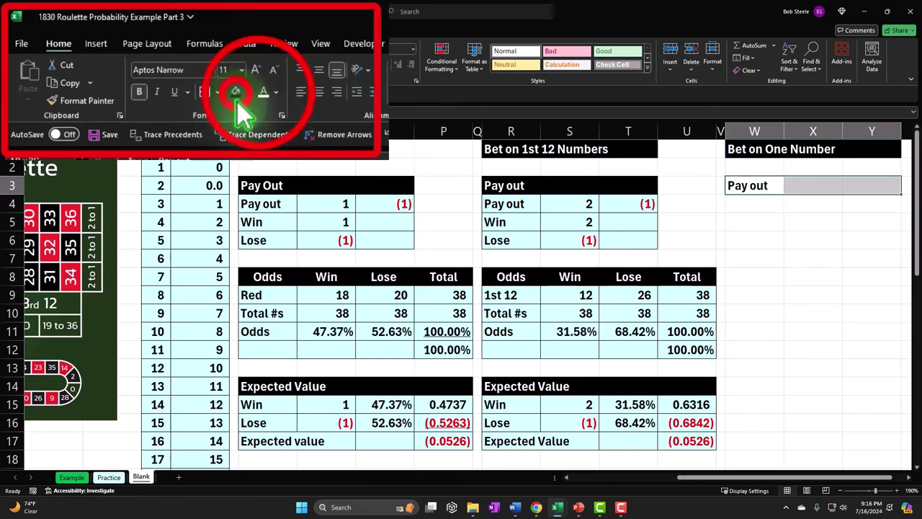
{"action": "left_click", "coordinate": [165, 64]}
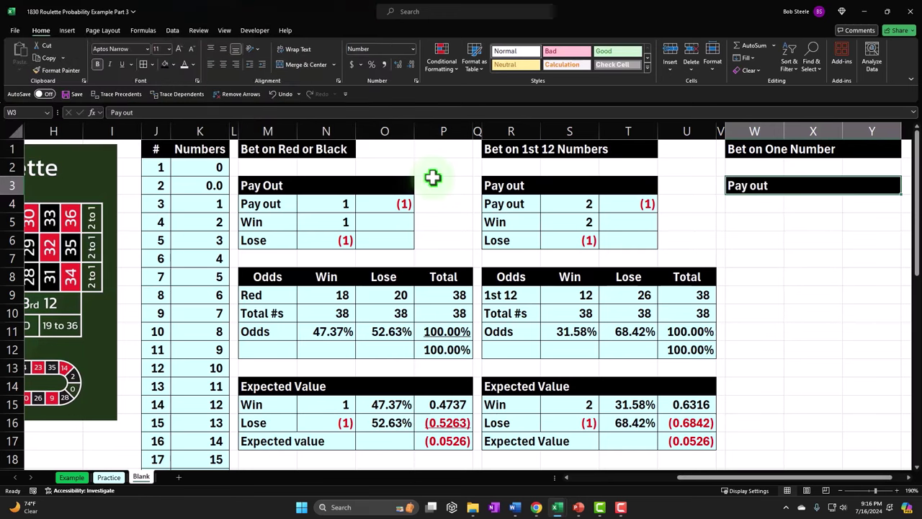
Step: Fill row 4 of the one-number bet with the label "Pay out" in W4, 35 in X4 and 1 in Y4
{"action": "key", "text": "Down"}
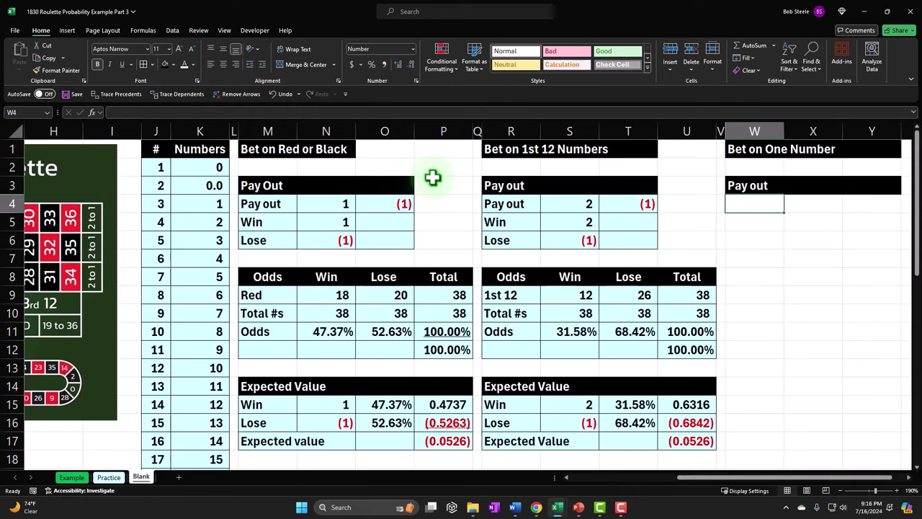
{"action": "type", "text": "Pay out"}
{"action": "key", "text": "Tab"}
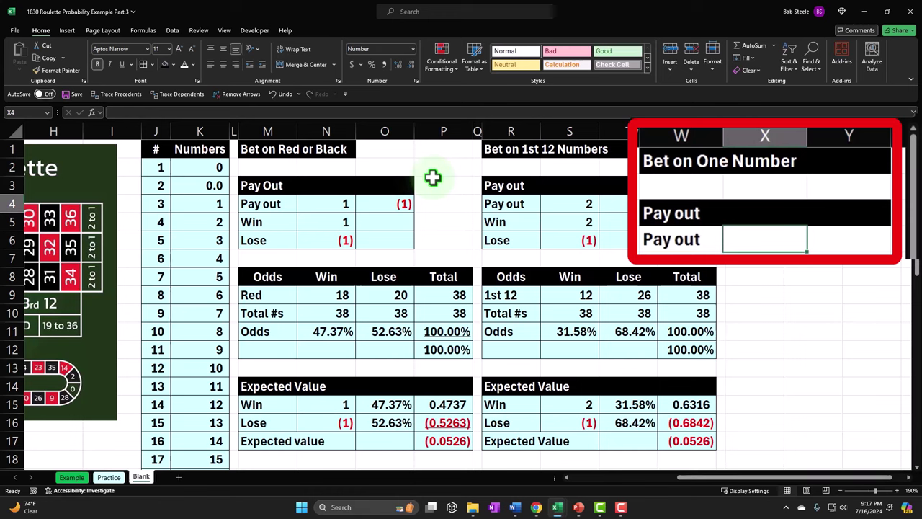
{"action": "type", "text": "35"}
{"action": "key", "text": "Tab"}
{"action": "type", "text": "1"}
{"action": "key", "text": "Return"}
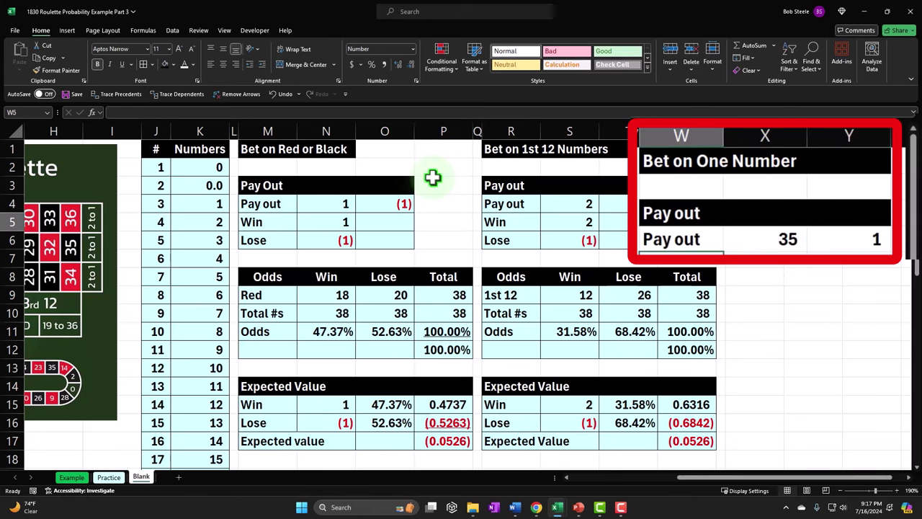
Step: Change the loss amount in Y4 to -1 and select cell W5
{"action": "key", "text": "Up"}
{"action": "key", "text": "Right"}
{"action": "key", "text": "Right"}
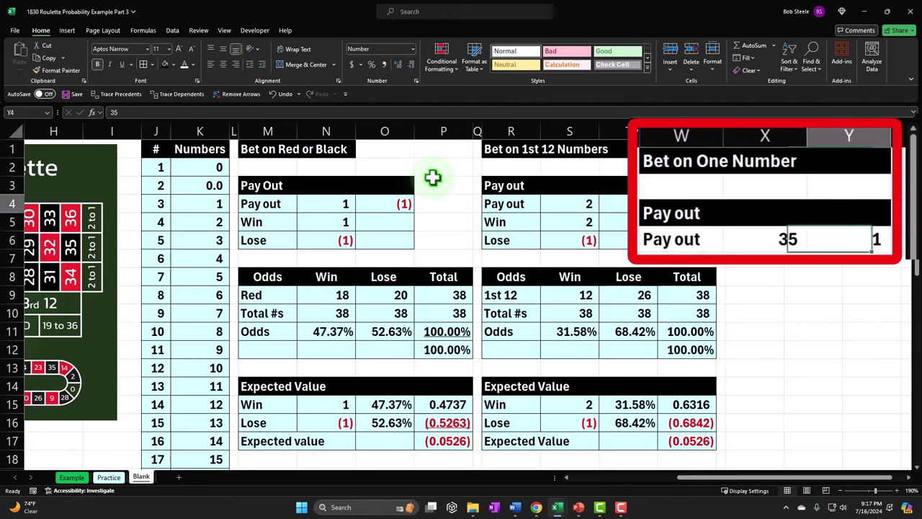
{"action": "type", "text": "-1"}
{"action": "key", "text": "ctrl+Return"}
{"action": "key", "text": "Left"}
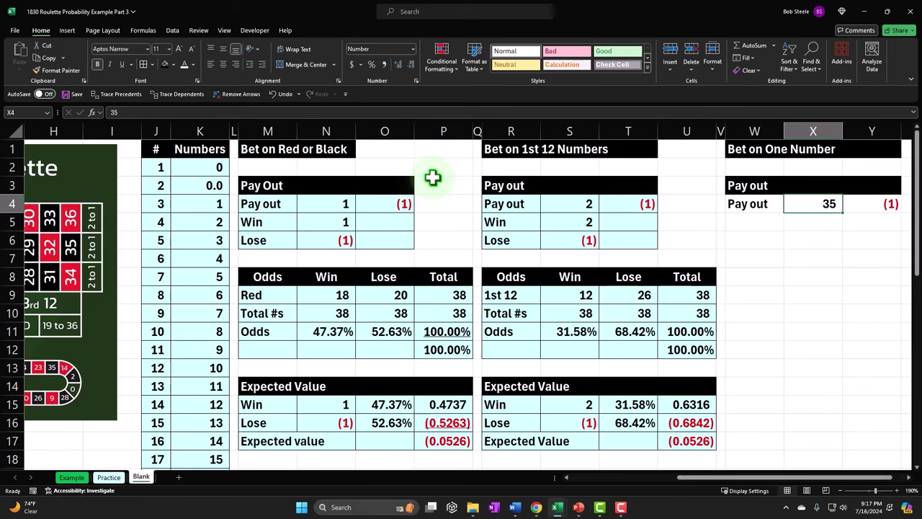
{"action": "key", "text": "Return"}
{"action": "key", "text": "Left"}
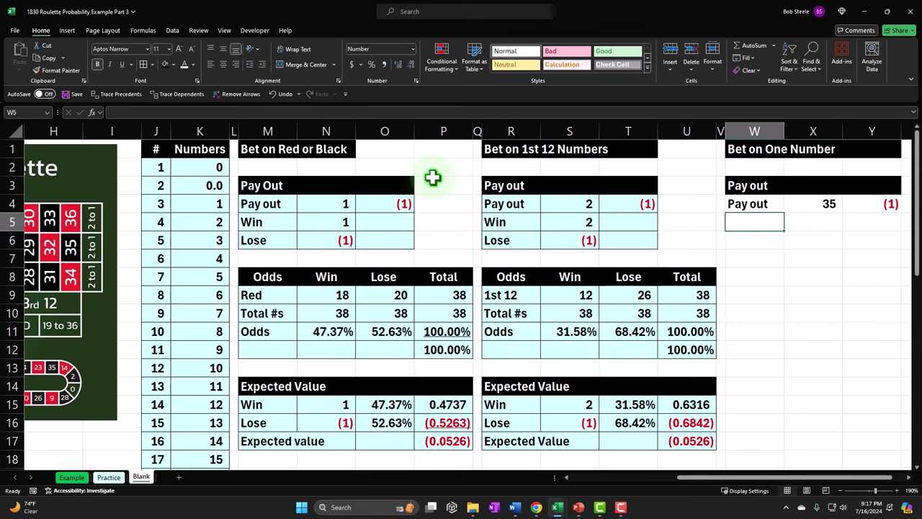
{"action": "type", "text": "Total "}
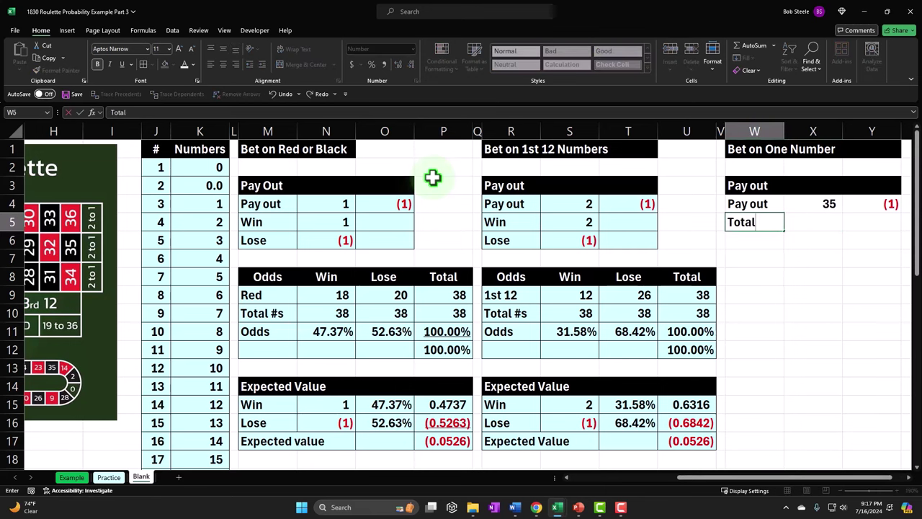
{"action": "type", "text": "#"}
{"action": "key", "text": "Tab"}
{"action": "type", "text": "=36"}
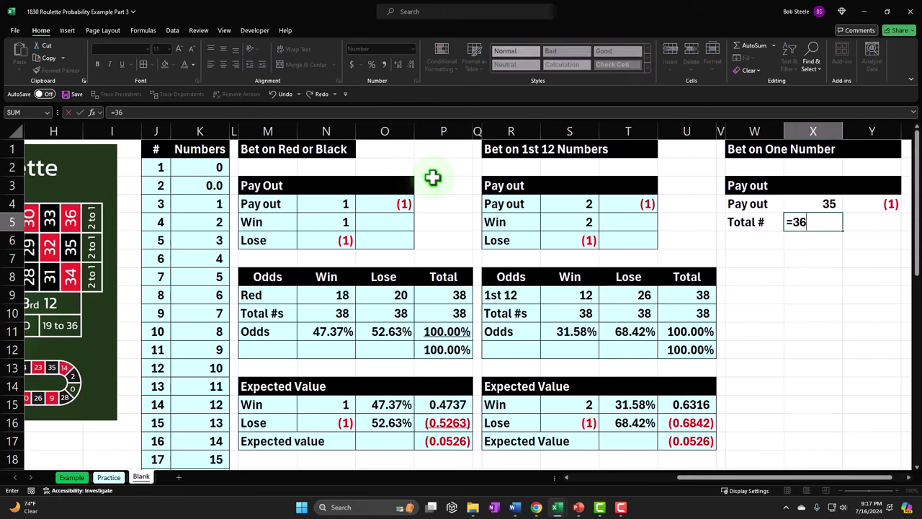
{"action": "type", "text": "+2"}
{"action": "key", "text": "Return"}
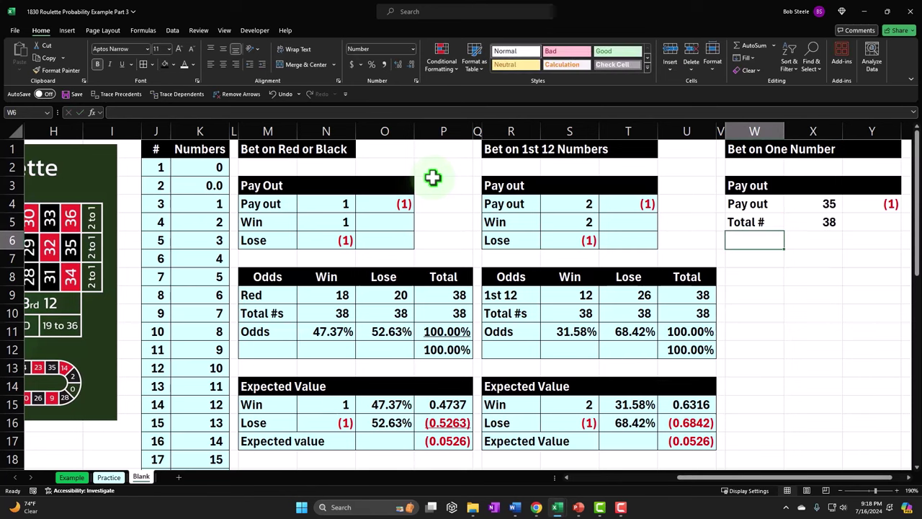
{"action": "key", "text": "Up"}
{"action": "key", "text": "Right"}
{"action": "key", "text": "Right"}
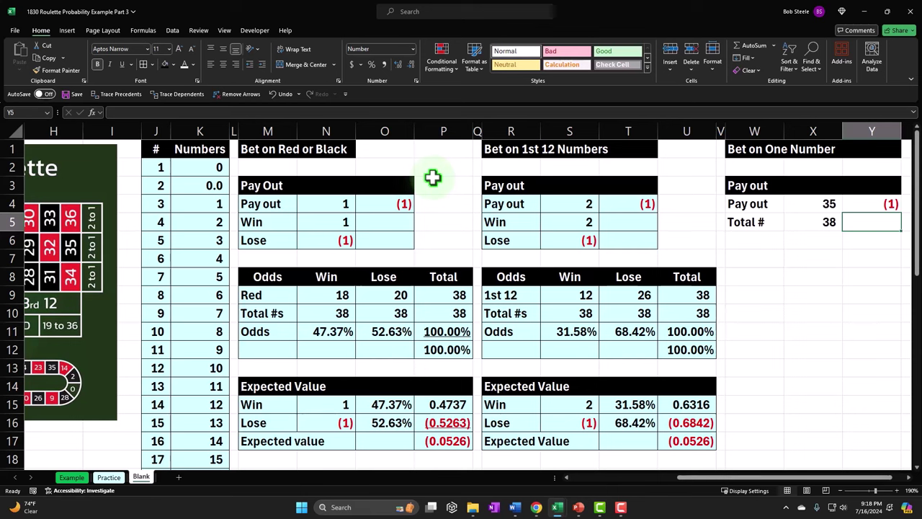
{"action": "key", "text": "Left"}
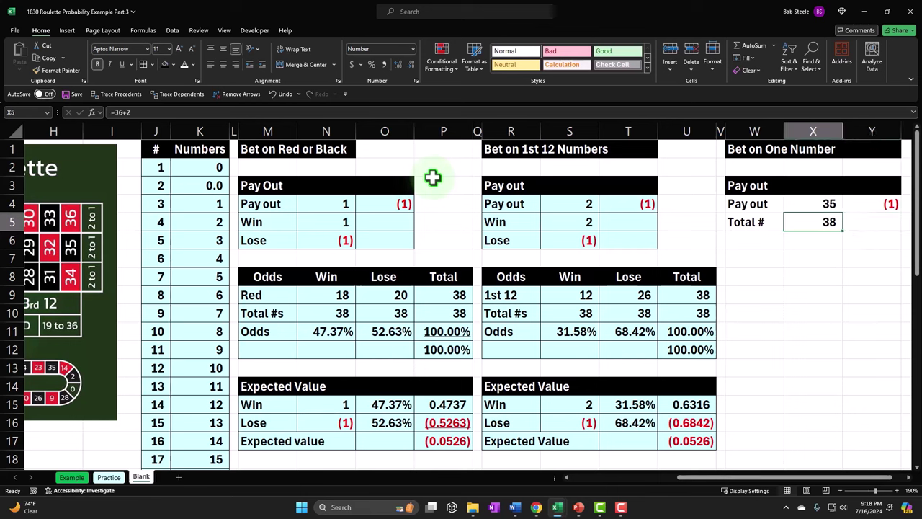
{"action": "key", "text": "Delete"}
{"action": "key", "text": "Left"}
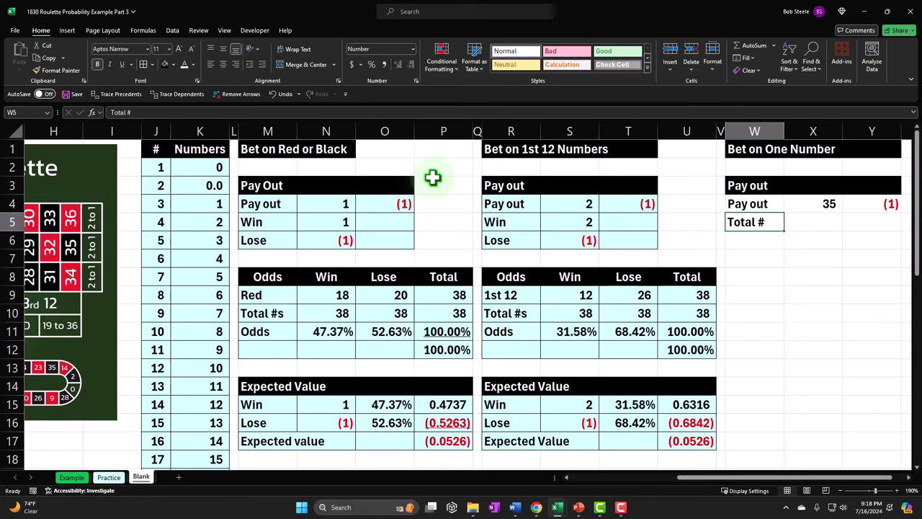
Step: Add the one-number bet's outcome rows: "Win" with 35 in W5:X5 and "Lose" with -1 in W6:X6
{"action": "type", "text": "Win"}
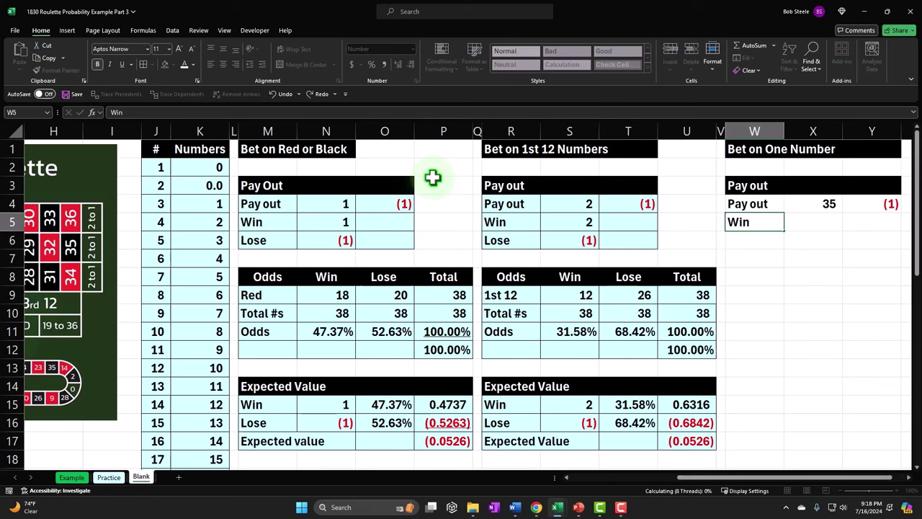
{"action": "key", "text": "Right"}
{"action": "type", "text": "35"}
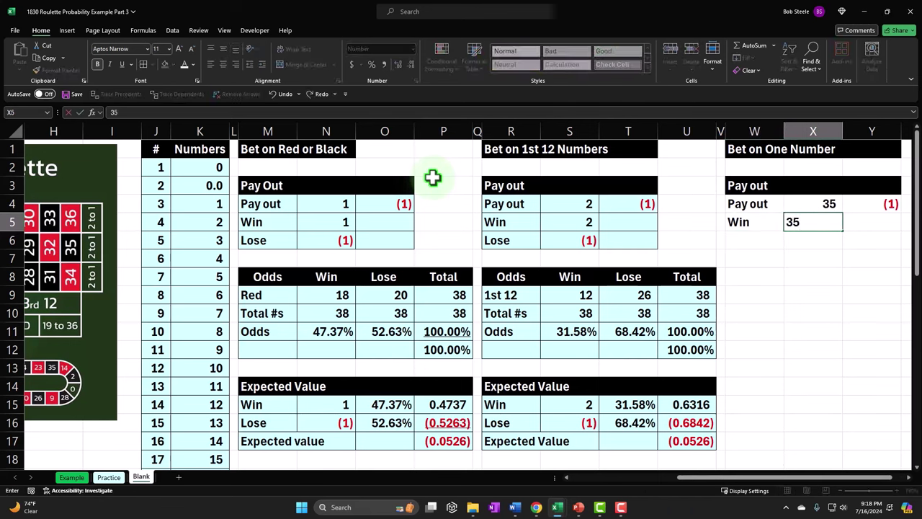
{"action": "key", "text": "Return"}
{"action": "type", "text": "Lose"}
{"action": "key", "text": "Right"}
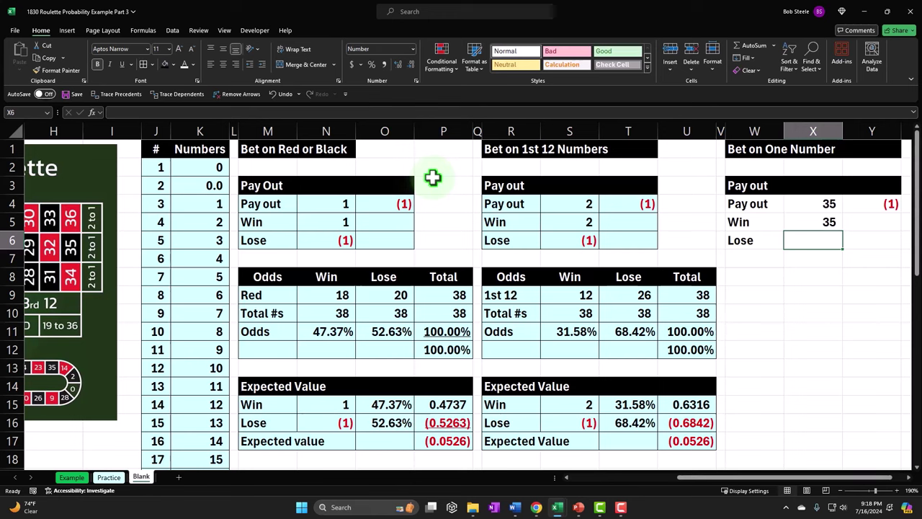
{"action": "type", "text": "-1"}
{"action": "key", "text": "Return"}
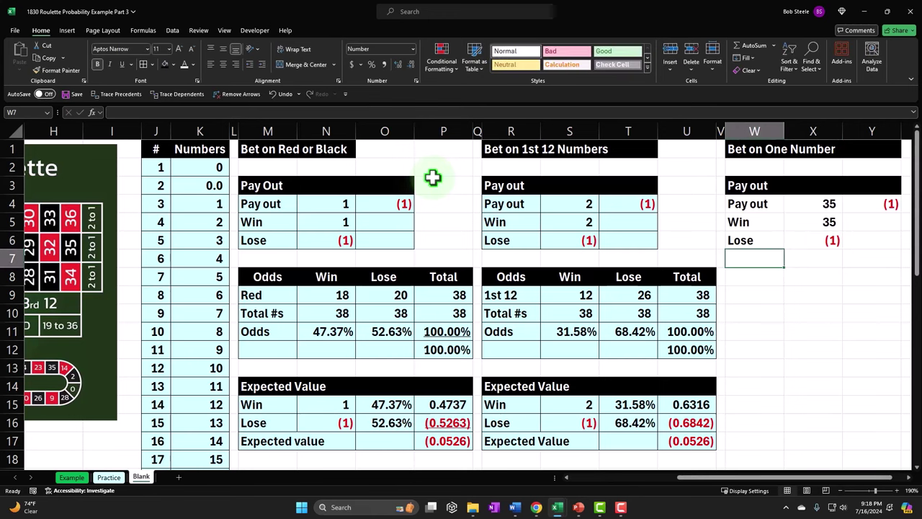
Step: Format the one-number payout cells W4:Y6 with borders and a light blue fill
{"action": "left_click_drag", "start_coordinate": [778, 225], "coordinate": [805, 248]}
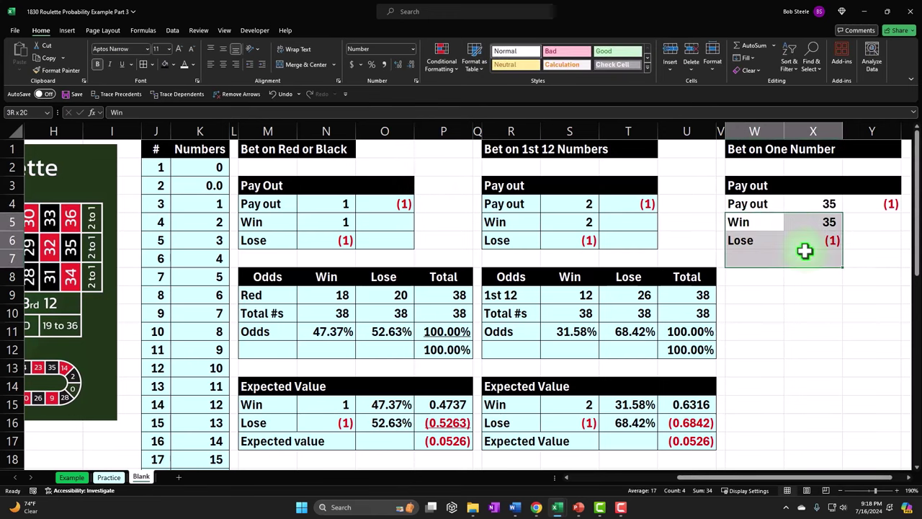
{"action": "left_click_drag", "start_coordinate": [752, 207], "coordinate": [848, 242]}
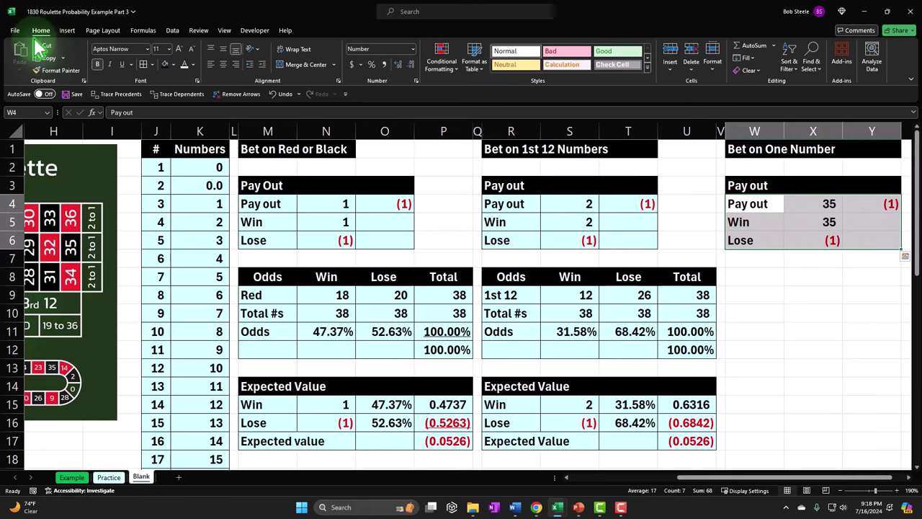
{"action": "left_click", "coordinate": [173, 65]}
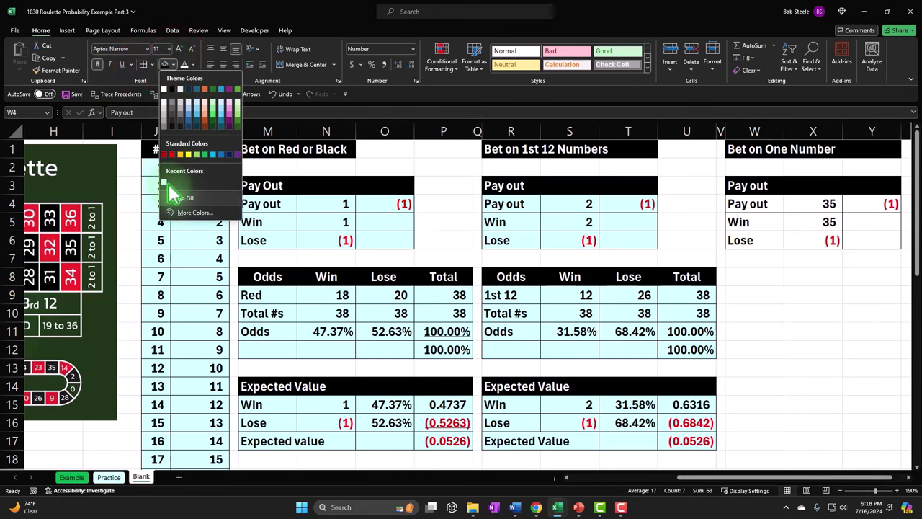
{"action": "left_click", "coordinate": [188, 213]}
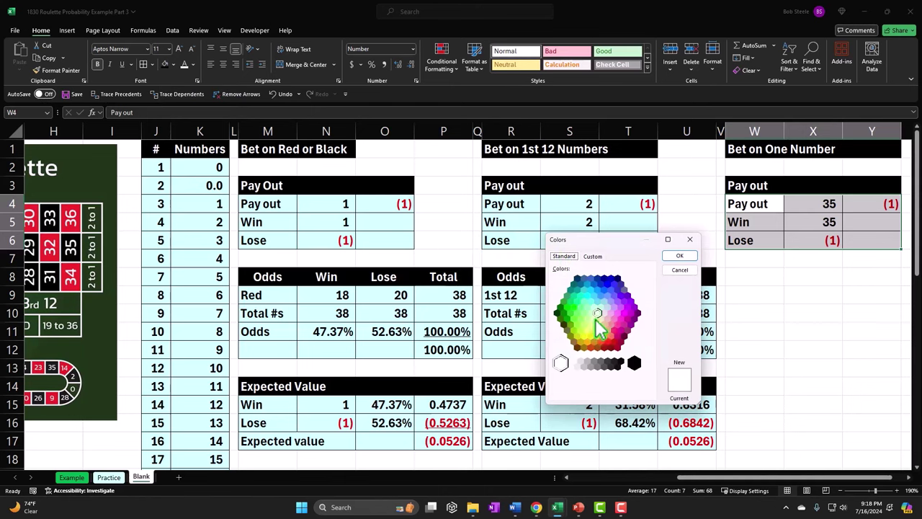
{"action": "left_click", "coordinate": [679, 257]}
{"action": "left_click", "coordinate": [802, 280]}
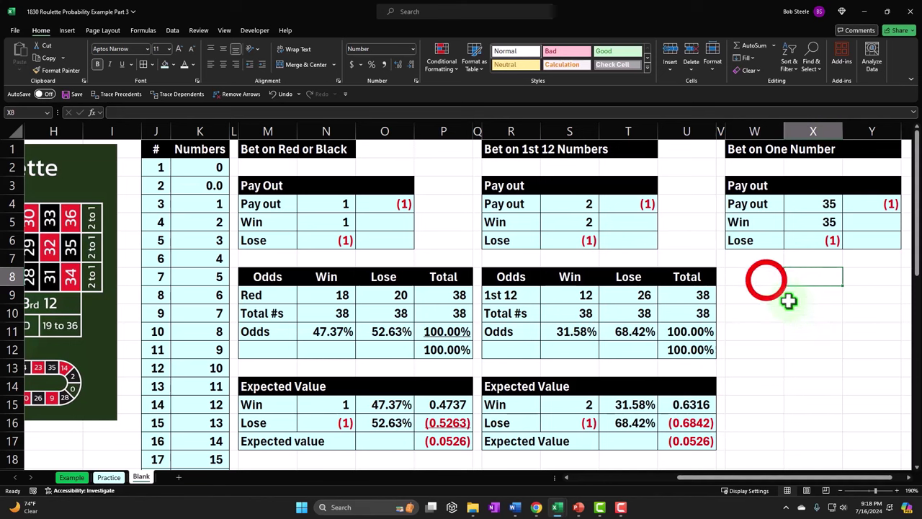
Step: Enter the one-number odds table headers "Odds", "Win", "Lose" and "Total" in W8:Z8
{"action": "left_click", "coordinate": [766, 280]}
{"action": "type", "text": "Odd"}
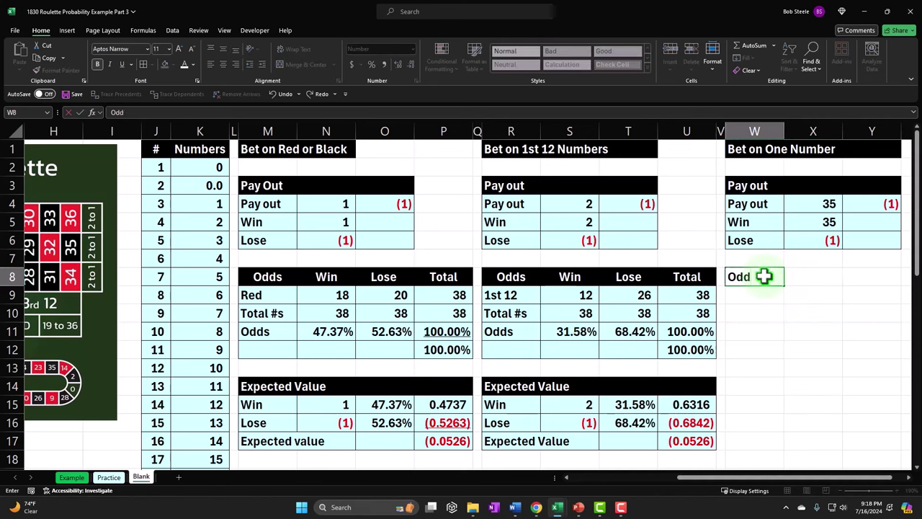
{"action": "type", "text": "s"}
{"action": "key", "text": "Return"}
{"action": "key", "text": "Up"}
{"action": "key", "text": "Right"}
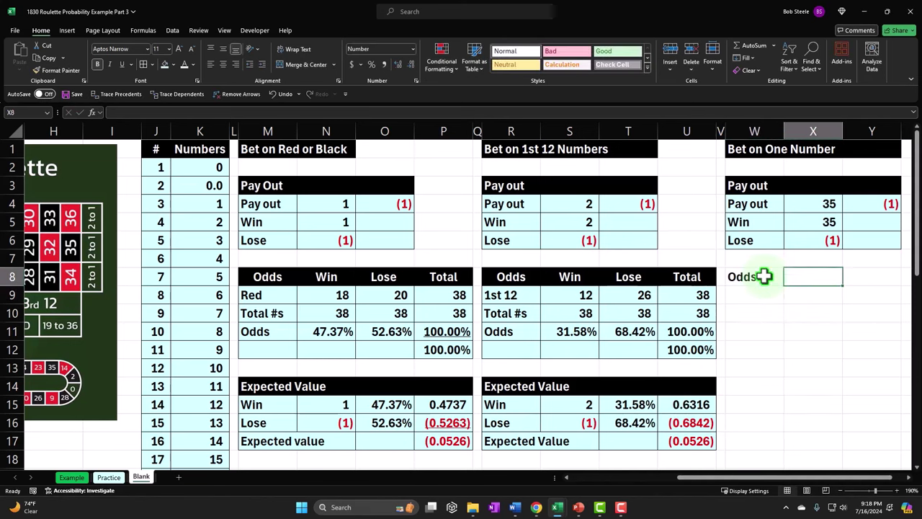
{"action": "type", "text": "Win"}
{"action": "key", "text": "Tab"}
{"action": "type", "text": "Lo"}
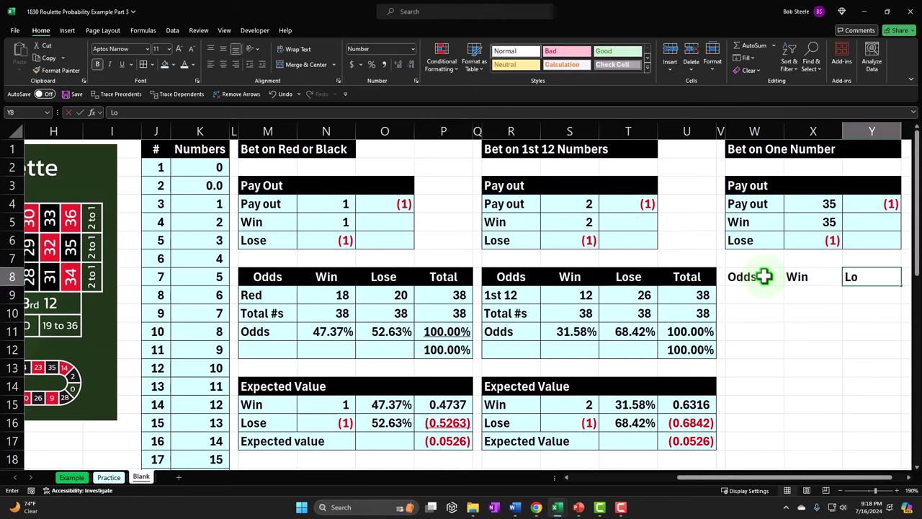
{"action": "type", "text": "se"}
{"action": "key", "text": "Tab"}
{"action": "type", "text": "Total"}
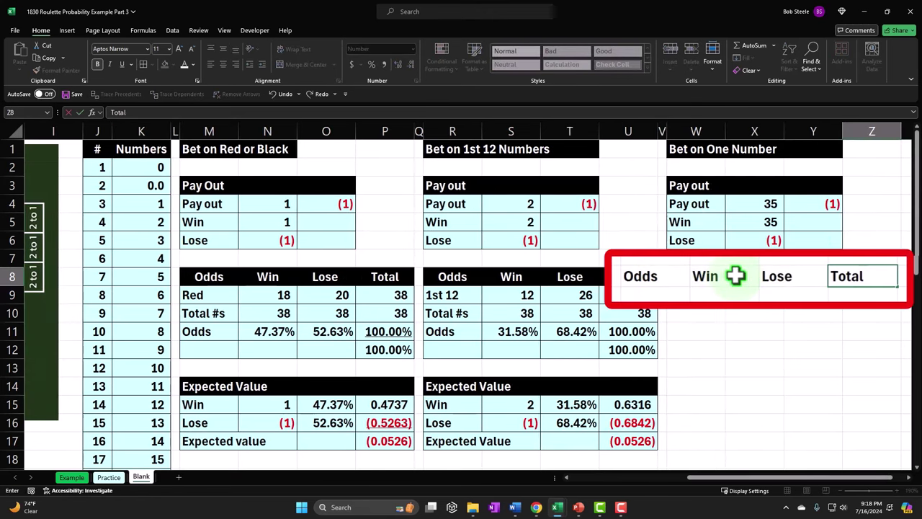
{"action": "key", "text": "Return"}
Step: Format the header cells W8:Z8 with a black fill, white text and centered alignment
{"action": "key", "text": "Up"}
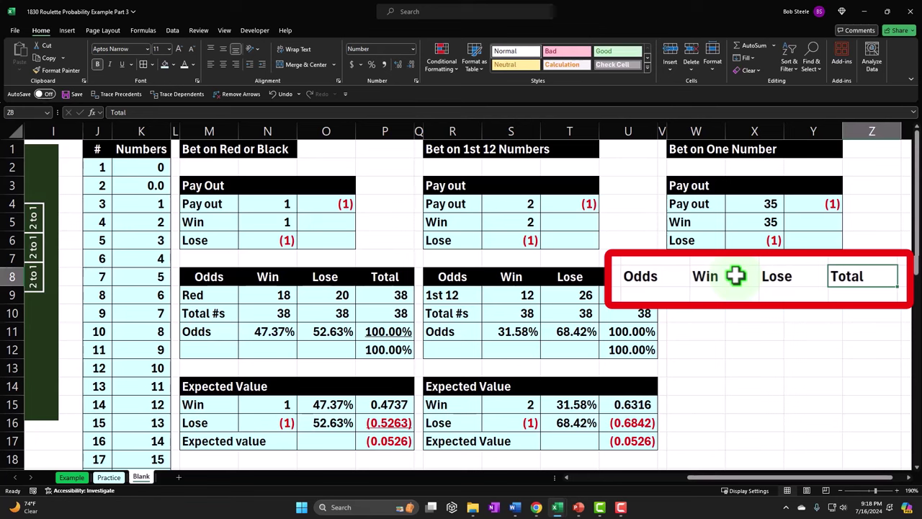
{"action": "key", "text": "shift+Left"}
{"action": "key", "text": "shift+Left"}
{"action": "key", "text": "shift+Left"}
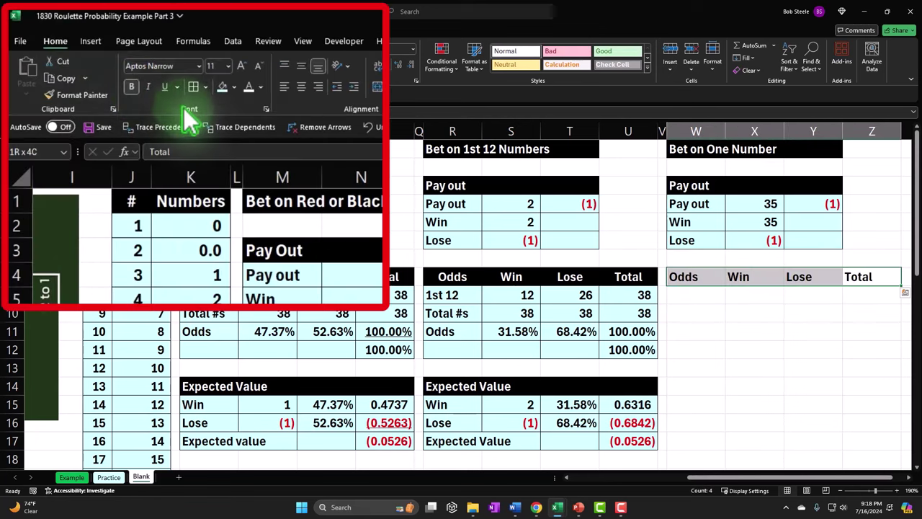
{"action": "left_click", "coordinate": [223, 88]}
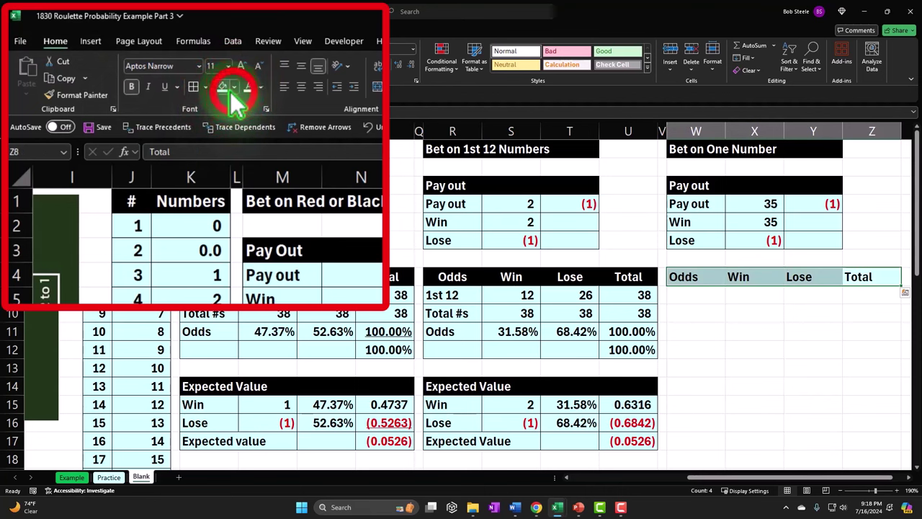
{"action": "left_click", "coordinate": [234, 88]}
{"action": "left_click", "coordinate": [230, 109]}
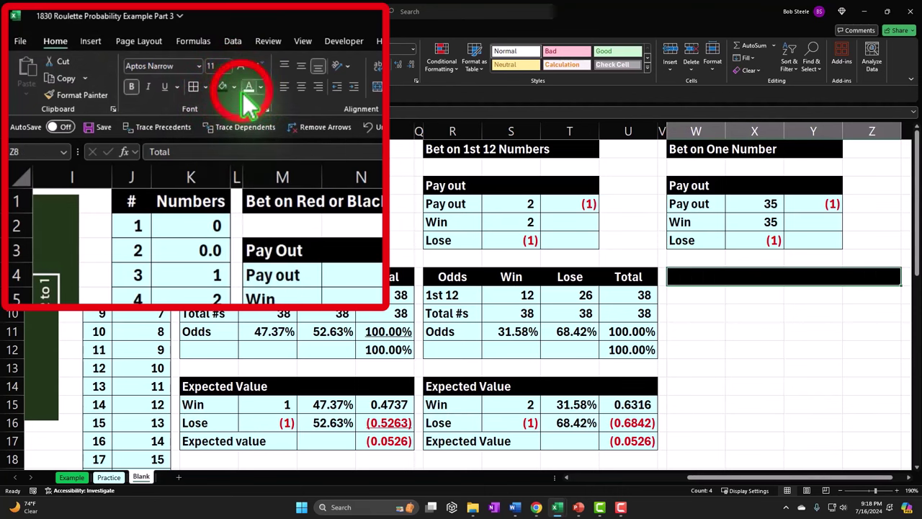
{"action": "left_click", "coordinate": [249, 88]}
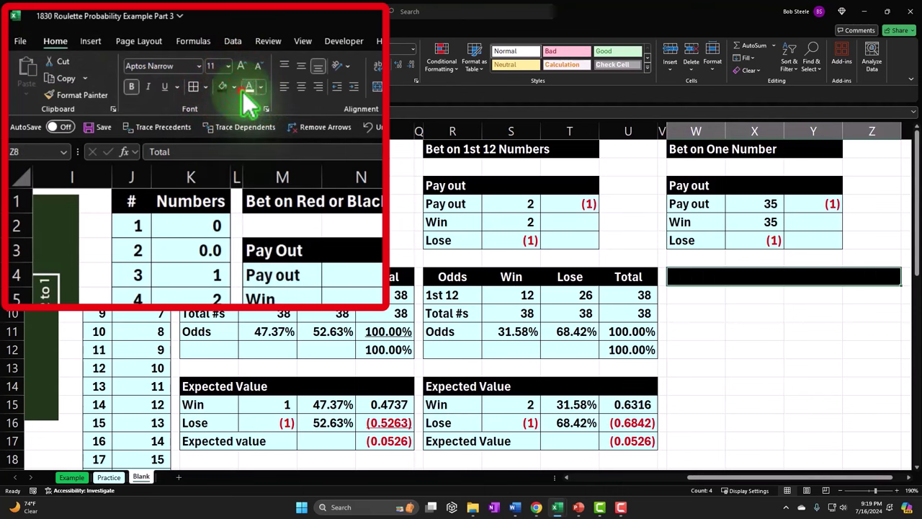
{"action": "left_click", "coordinate": [303, 88]}
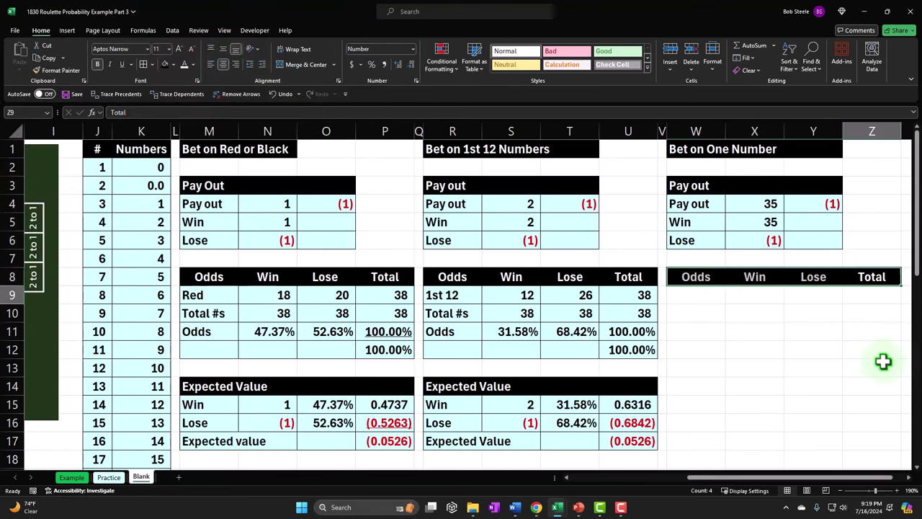
Step: Label the first row of the one-number odds table "1 # bet" in W9
{"action": "key", "text": "Down"}
{"action": "key", "text": "Left"}
{"action": "key", "text": "Left"}
{"action": "key", "text": "Left"}
{"action": "type", "text": "1"}
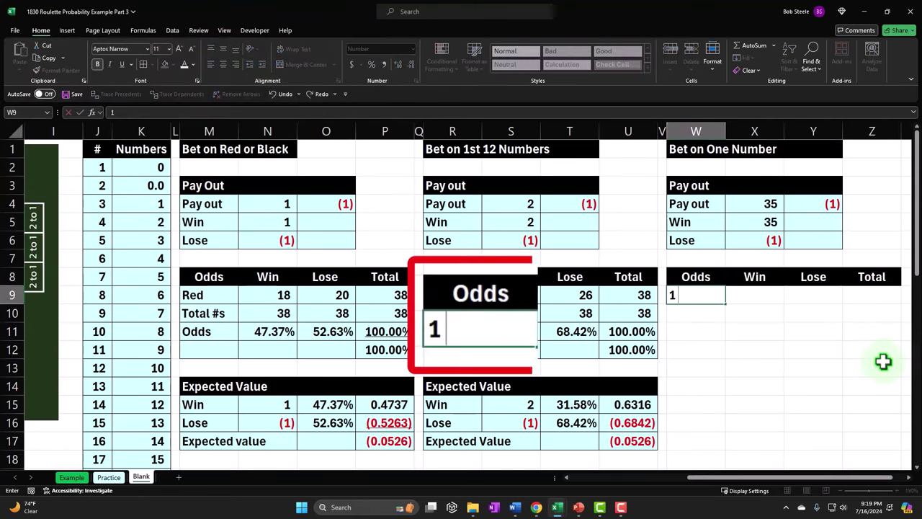
{"action": "type", "text": " # bet"}
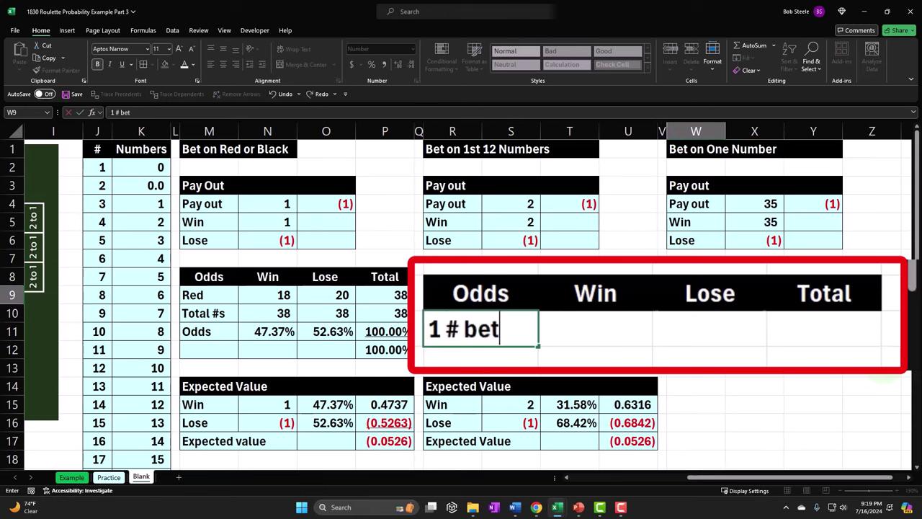
{"action": "key", "text": "Tab"}
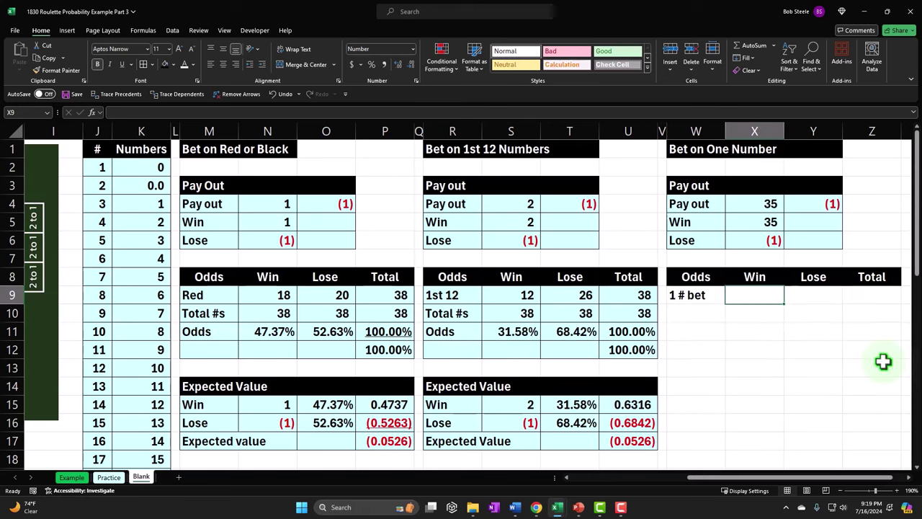
Step: Examine the American Roulette board for the numbers a single-number bet covers, and return to the one-number odds table
{"action": "key", "text": "Left"}
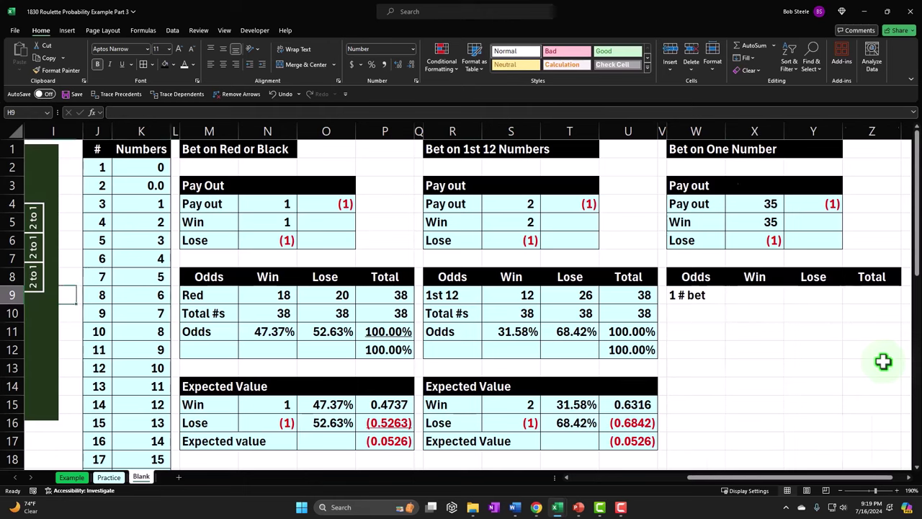
{"action": "key", "text": "Home"}
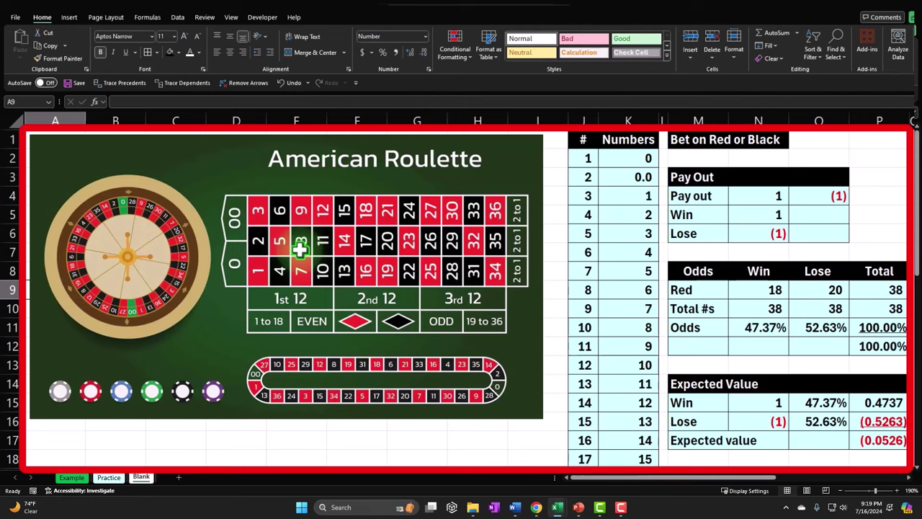
{"action": "left_click", "coordinate": [815, 305]}
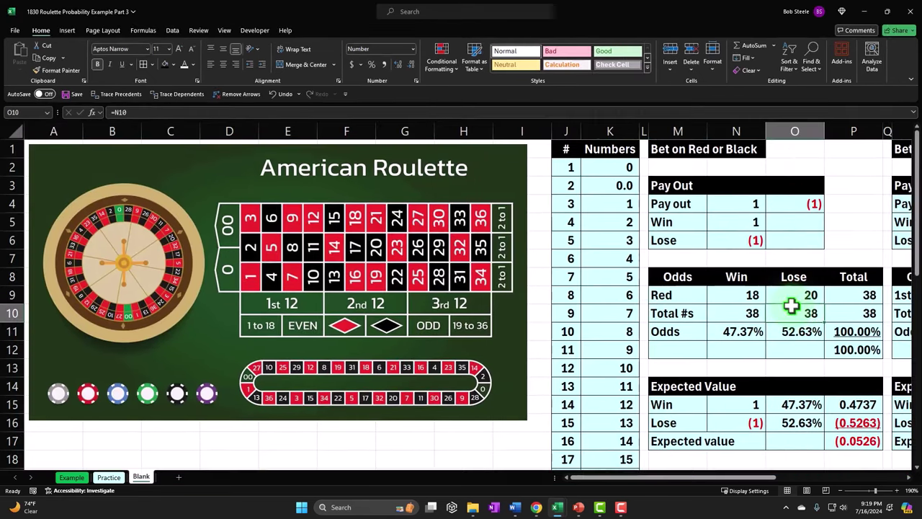
{"action": "key", "text": "Right"}
{"action": "key", "text": "Right"}
{"action": "key", "text": "Right"}
{"action": "key", "text": "Right"}
{"action": "key", "text": "Right"}
{"action": "key", "text": "Right"}
{"action": "key", "text": "Right"}
{"action": "key", "text": "Right"}
{"action": "key", "text": "Right"}
{"action": "key", "text": "Right"}
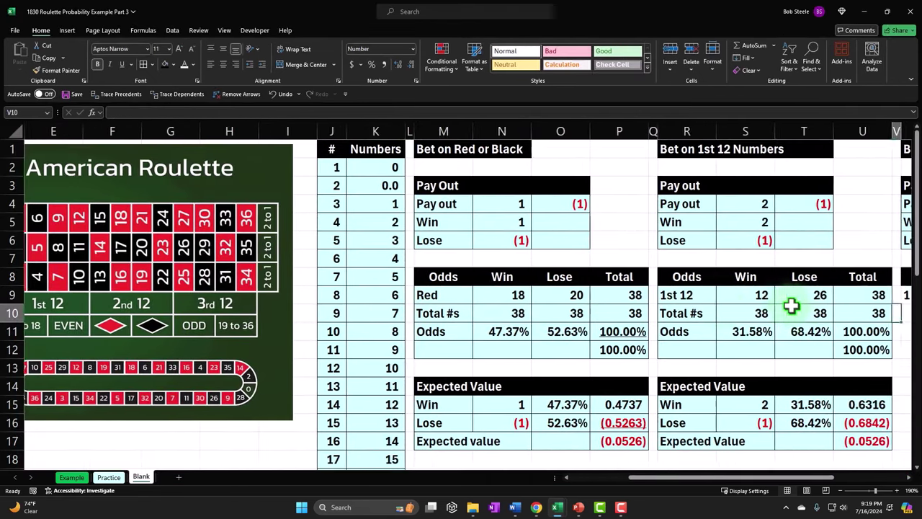
{"action": "key", "text": "Right"}
{"action": "key", "text": "Right"}
{"action": "key", "text": "Right"}
{"action": "key", "text": "Left"}
{"action": "key", "text": "Left"}
{"action": "key", "text": "Left"}
{"action": "key", "text": "Left"}
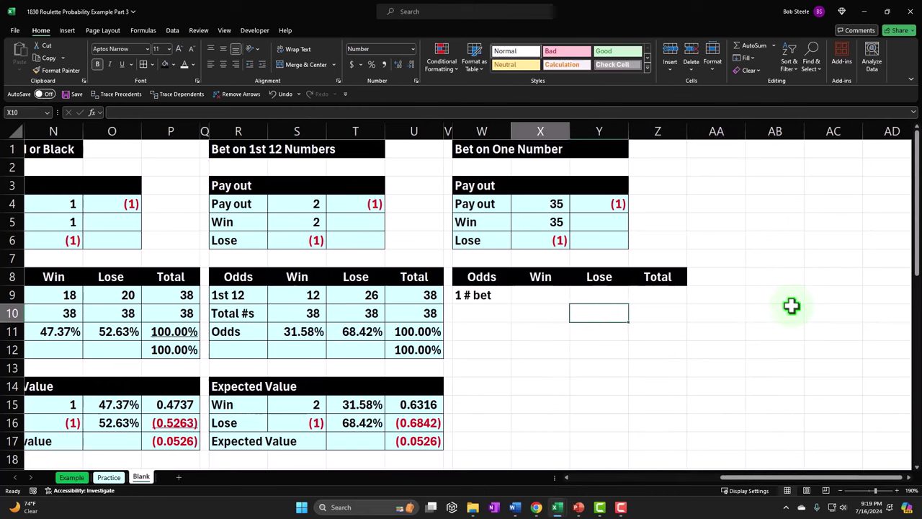
Step: Enter 1 in X9 as the winning count for the one-number bet
{"action": "key", "text": "Up"}
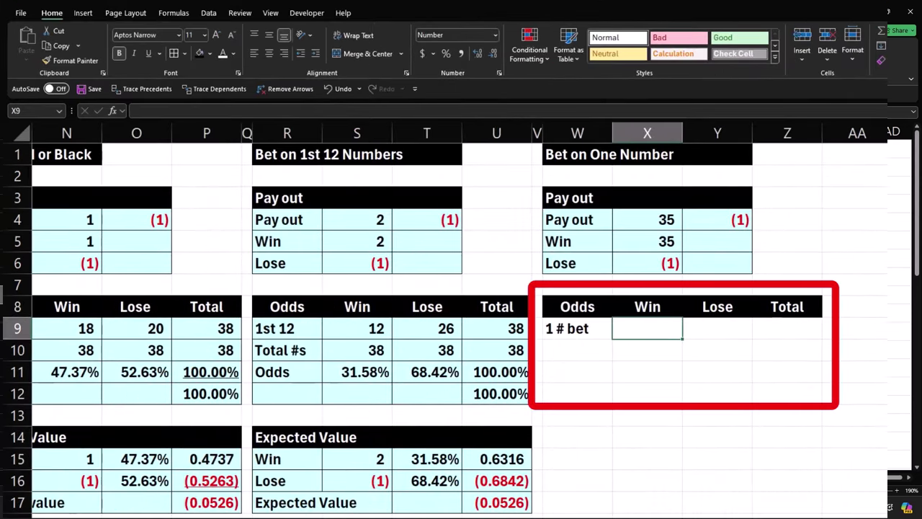
{"action": "type", "text": "1"}
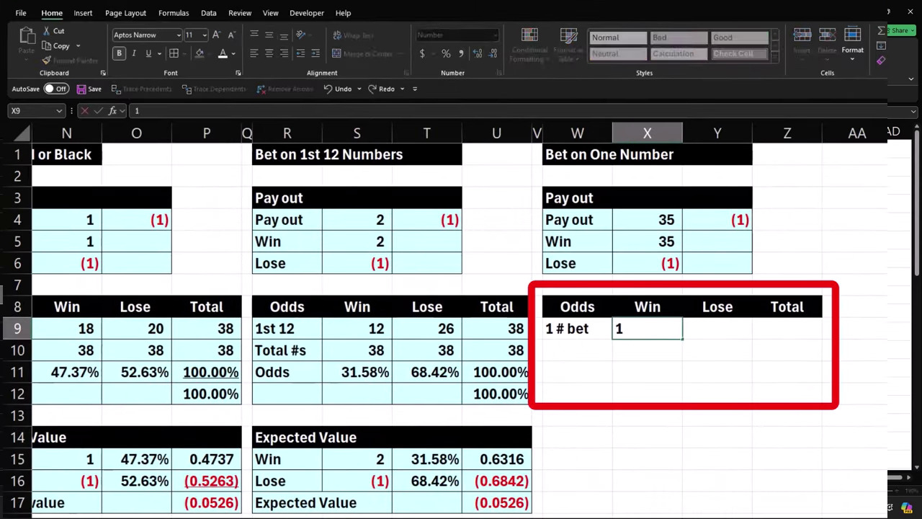
{"action": "key", "text": "Return"}
Step: Add the total numbers row with the label "Total #s" in W10 and the formula =36+2 in X10
{"action": "key", "text": "Left"}
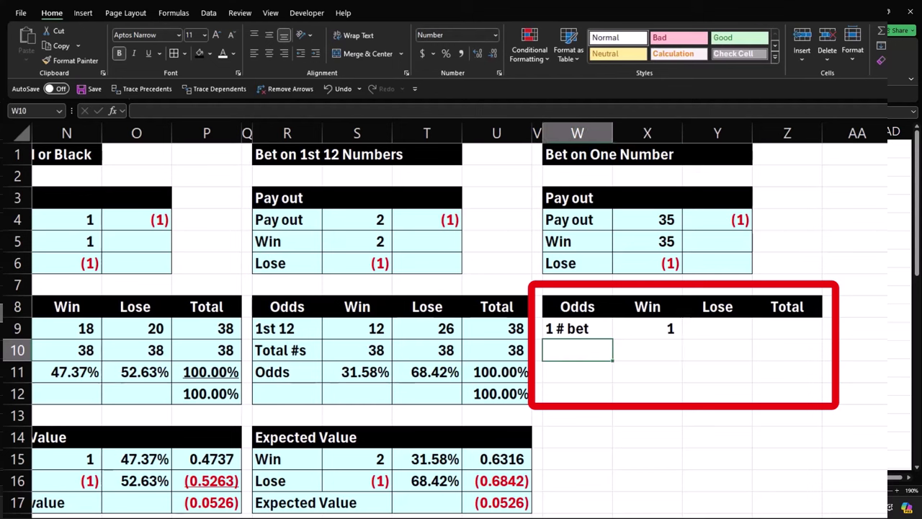
{"action": "type", "text": "Toal"}
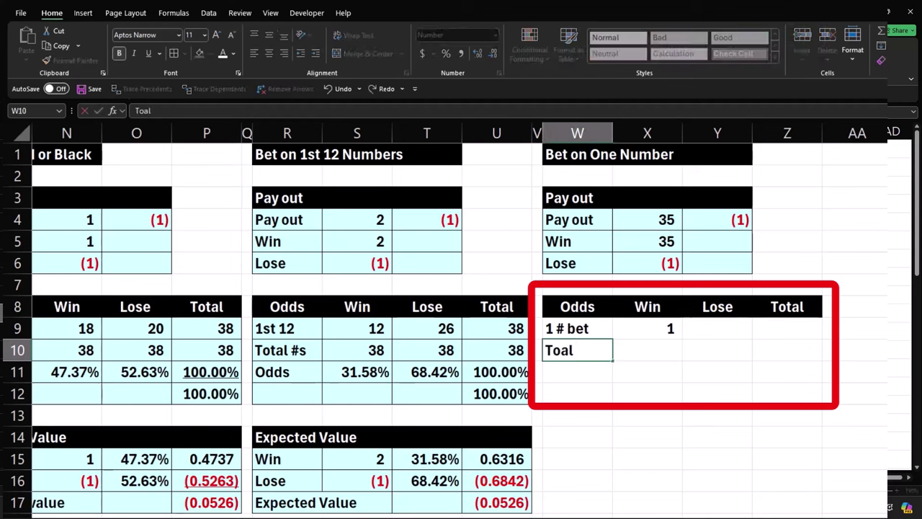
{"action": "key", "text": "BackSpace"}
{"action": "key", "text": "BackSpace"}
{"action": "type", "text": "tal #s"}
{"action": "key", "text": "Tab"}
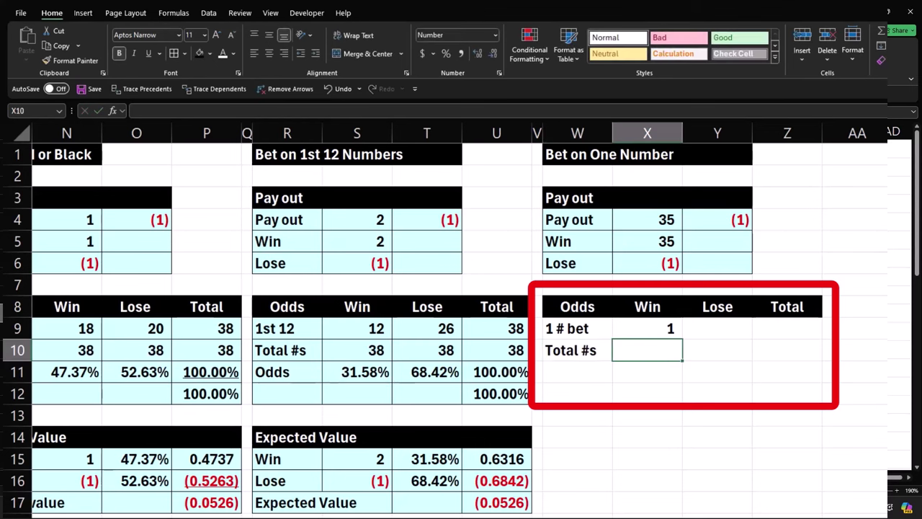
{"action": "type", "text": "="}
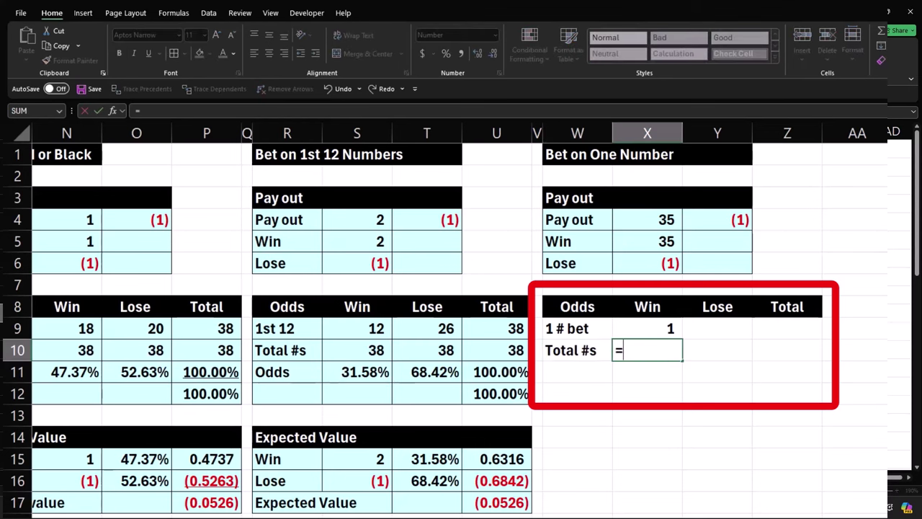
{"action": "type", "text": "36+"}
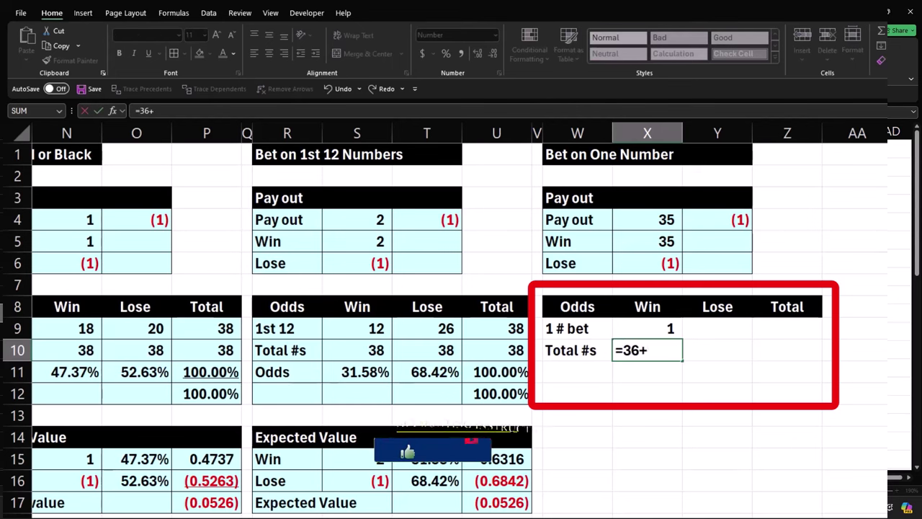
{"action": "type", "text": "2"}
{"action": "key", "text": "Return"}
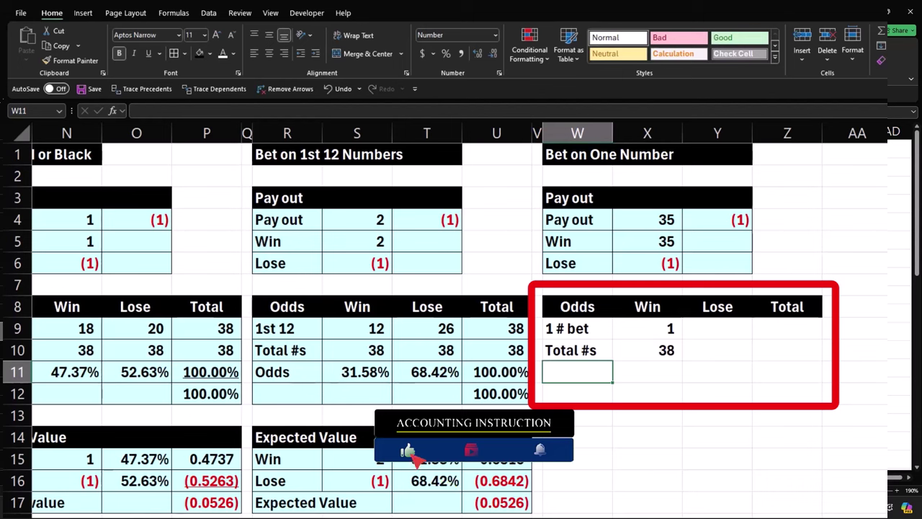
Step: Calculate the losing count for the one-number bet in Y9 with the formula =X10-X9
{"action": "left_click", "coordinate": [717, 328]}
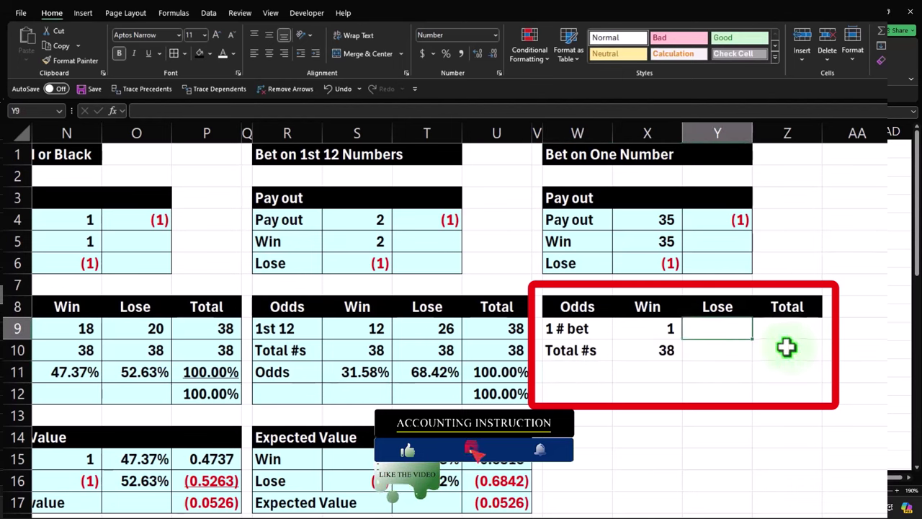
{"action": "left_click", "coordinate": [672, 328]}
{"action": "type", "text": "1"}
{"action": "key", "text": "Tab"}
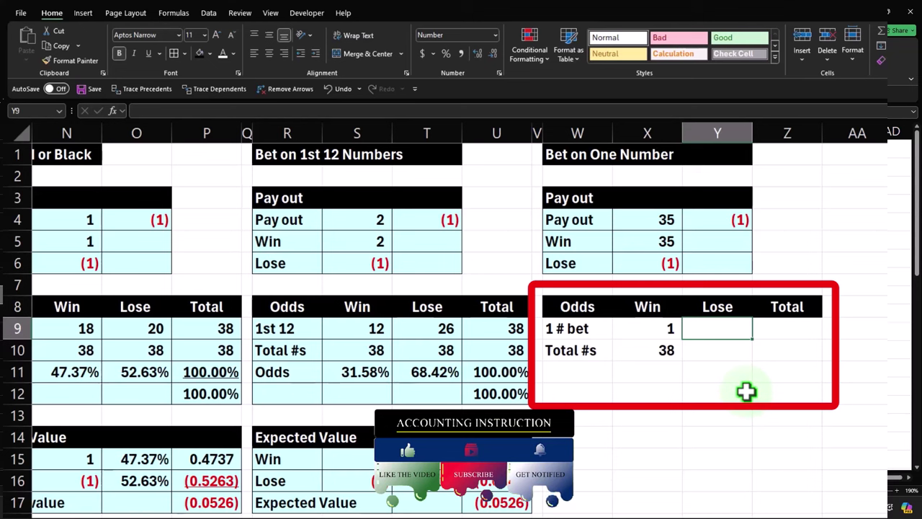
{"action": "type", "text": "="}
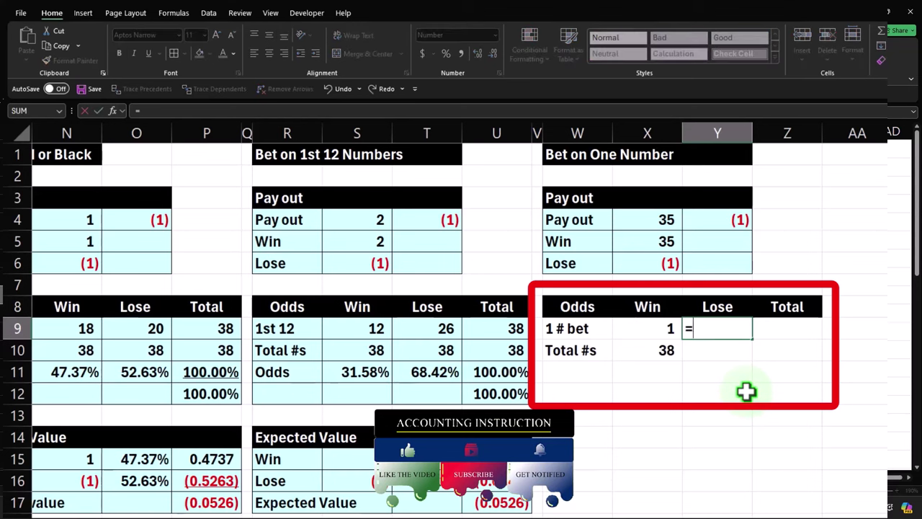
{"action": "key", "text": "Down"}
{"action": "key", "text": "Left"}
{"action": "type", "text": "-"}
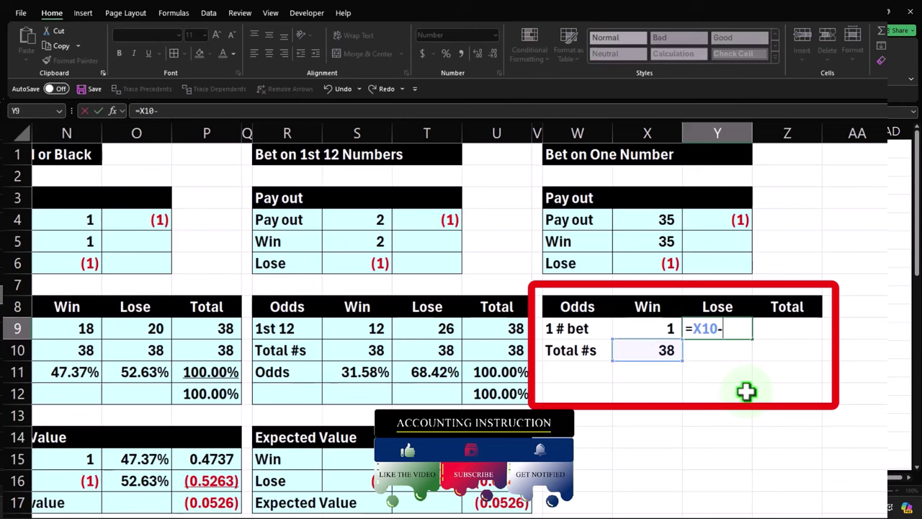
{"action": "key", "text": "Left"}
{"action": "key", "text": "Return"}
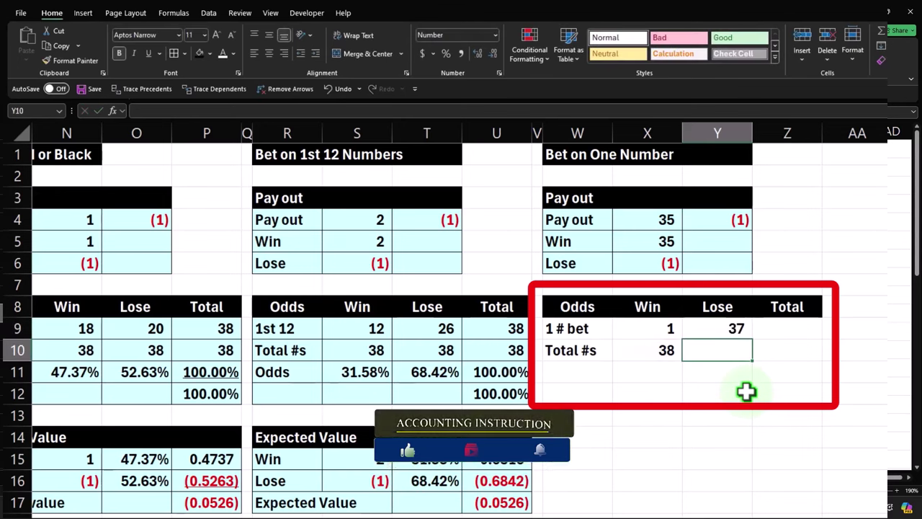
Step: Carry the total numbers count into the Lose column with the formula =X10 in Y10
{"action": "type", "text": "="}
{"action": "key", "text": "Left"}
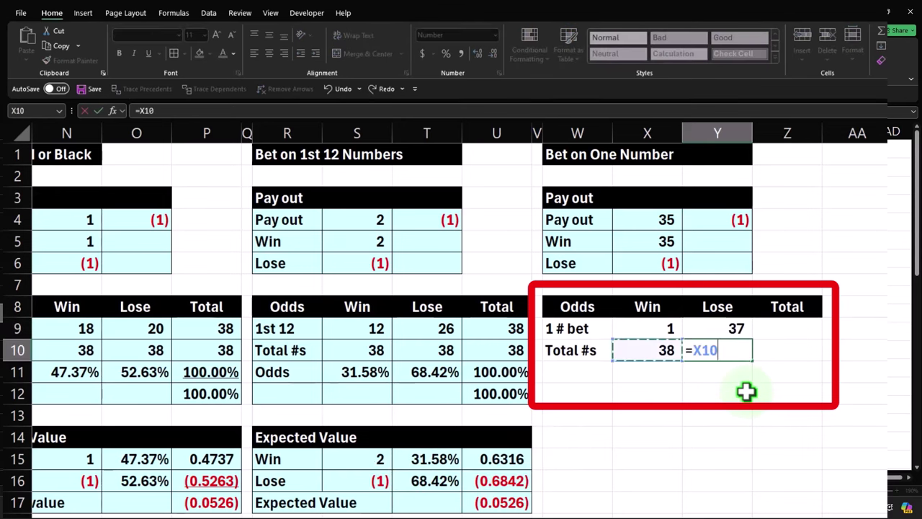
{"action": "key", "text": "Return"}
Step: Fill the Total column of the one-number odds table with =SUM(X9:Y9) in Z9 and =Y10 in Z10
{"action": "key", "text": "Right"}
{"action": "key", "text": "Up"}
{"action": "key", "text": "Up"}
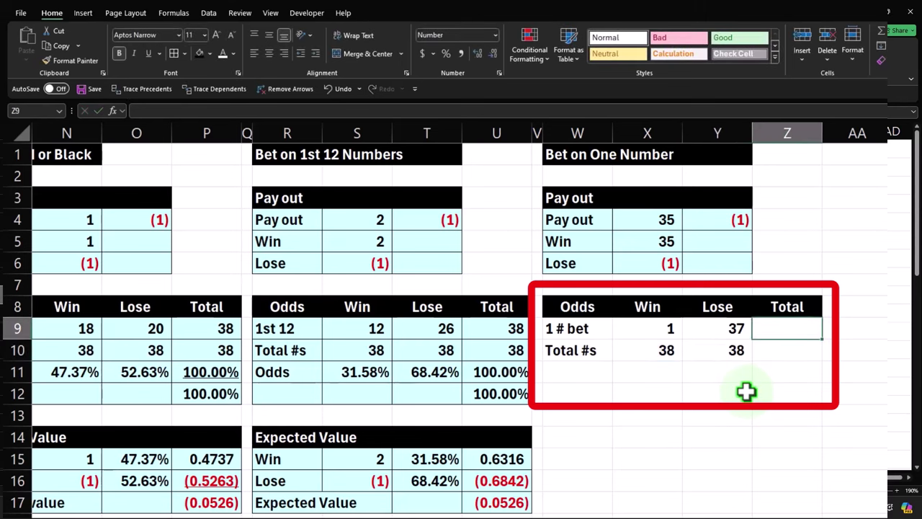
{"action": "type", "text": "=sum("}
{"action": "key", "text": "Left"}
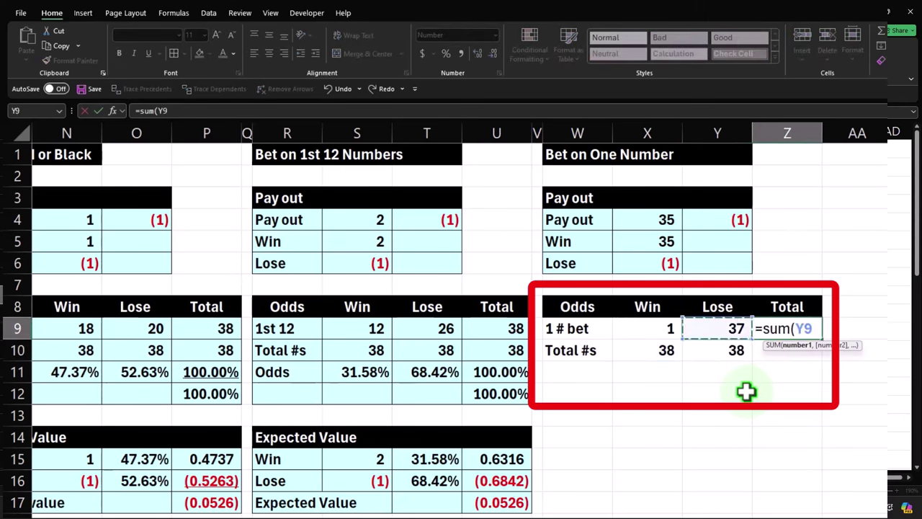
{"action": "key", "text": "shift+Left"}
{"action": "key", "text": "Return"}
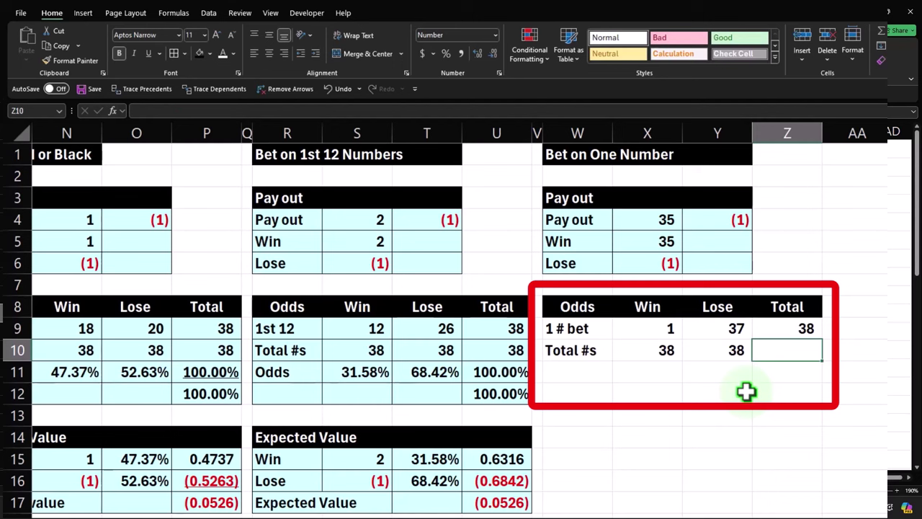
{"action": "type", "text": "="}
{"action": "key", "text": "Left"}
{"action": "key", "text": "Return"}
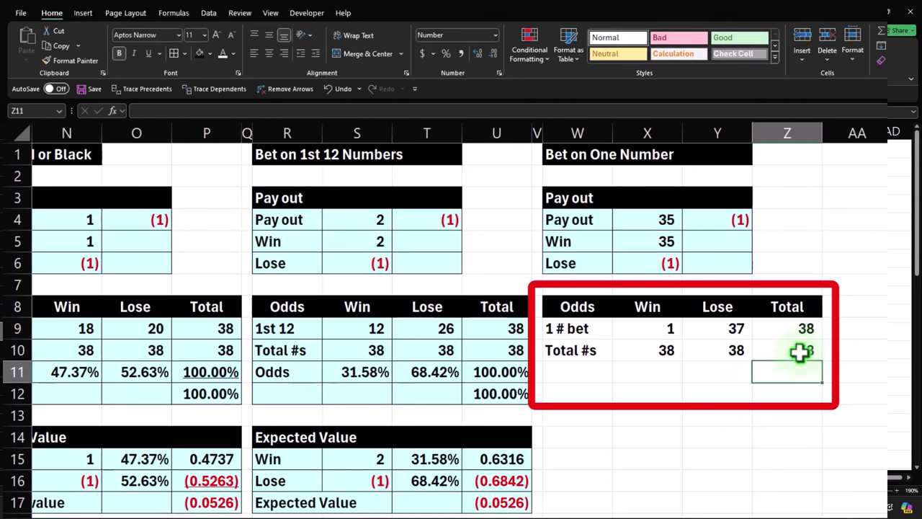
Step: Add the row label "Odds" in W11 and calculate the winning odds with =X9/X10 in X11
{"action": "key", "text": "Left"}
{"action": "key", "text": "Left"}
{"action": "key", "text": "Left"}
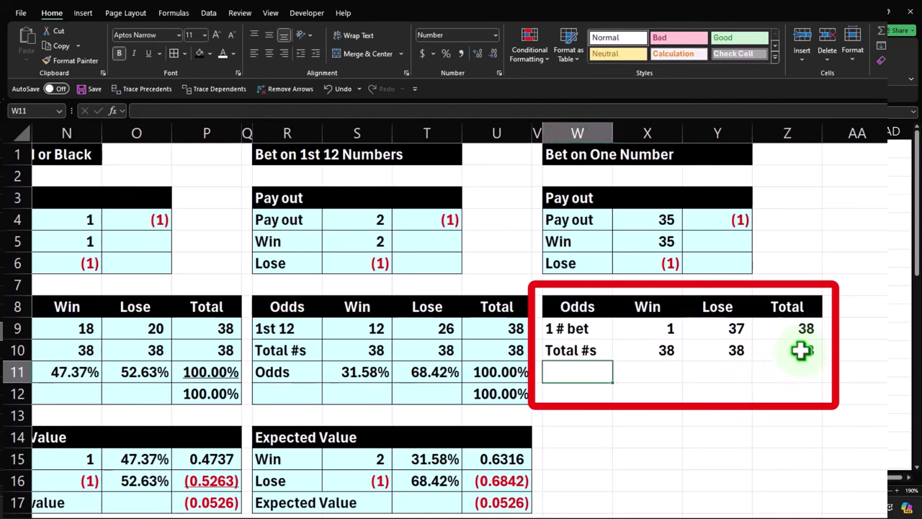
{"action": "type", "text": "Odds"}
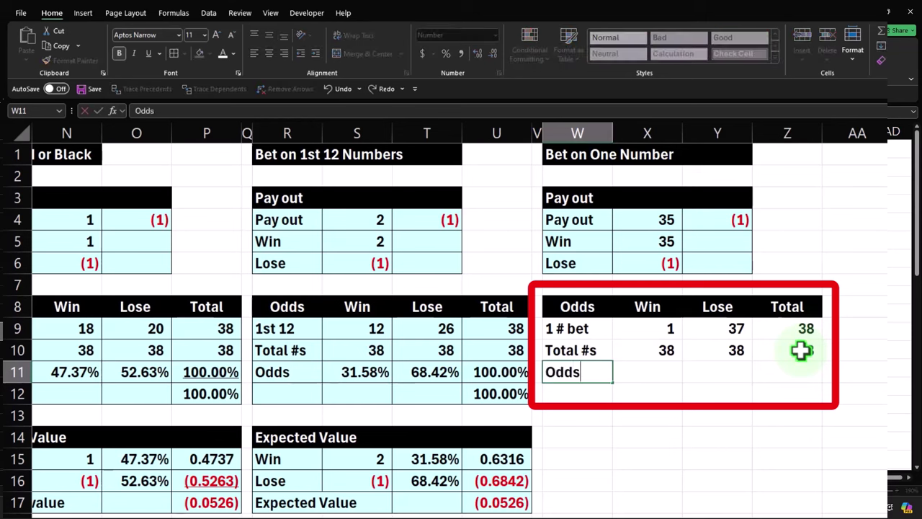
{"action": "key", "text": "Right"}
{"action": "type", "text": "="}
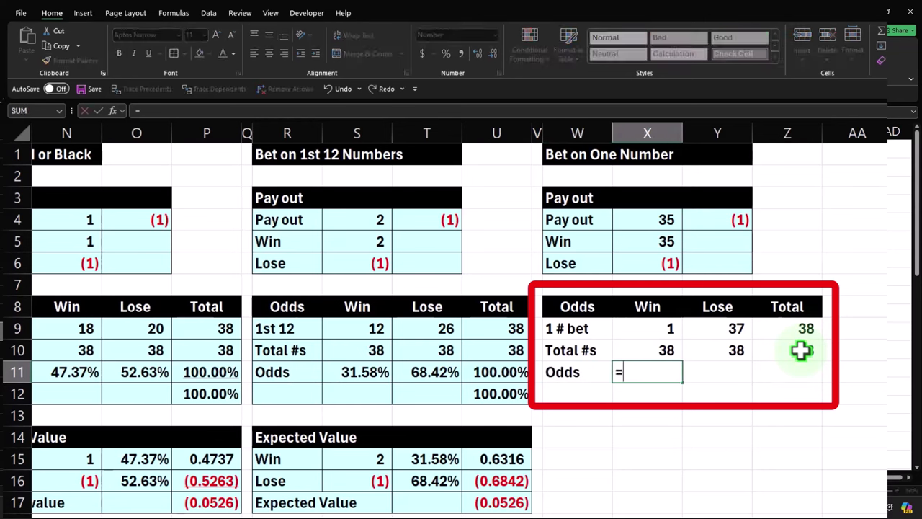
{"action": "key", "text": "Up"}
{"action": "key", "text": "Up"}
{"action": "type", "text": "/X10"}
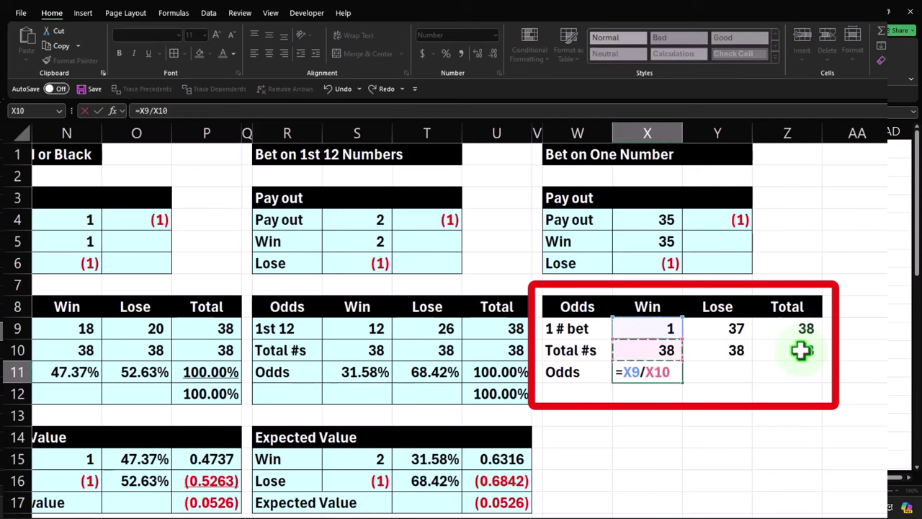
{"action": "key", "text": "Return"}
Step: Format the winning odds in X11 as a percentage with two decimal places
{"action": "key", "text": "Up"}
{"action": "key", "text": "Left"}
{"action": "key", "text": "Right"}
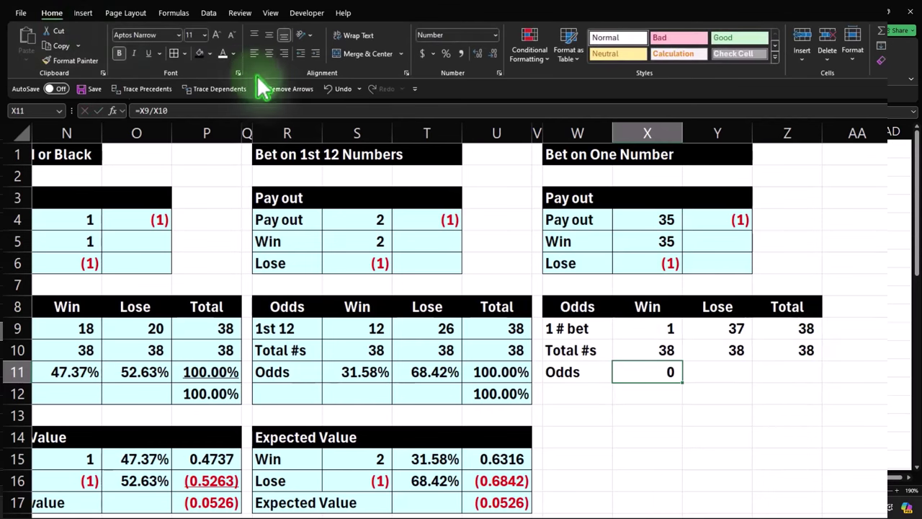
{"action": "left_click", "coordinate": [445, 55]}
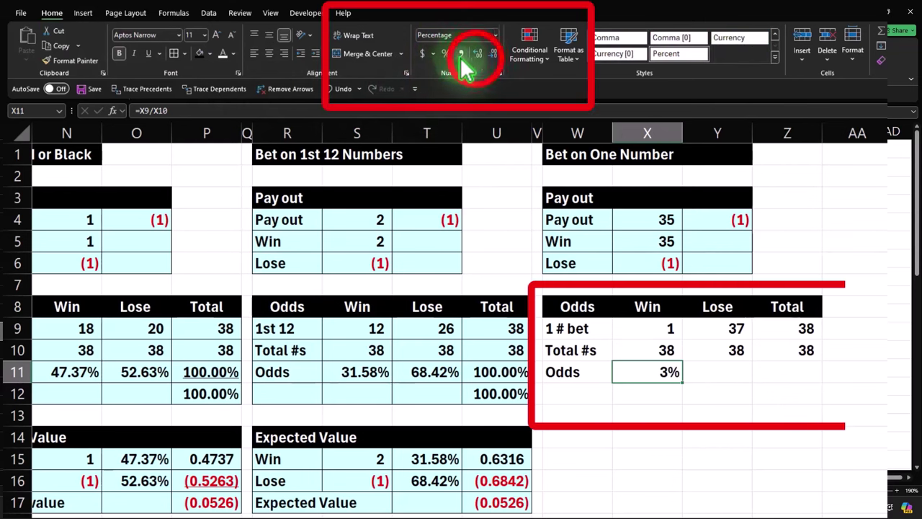
{"action": "left_click", "coordinate": [477, 55]}
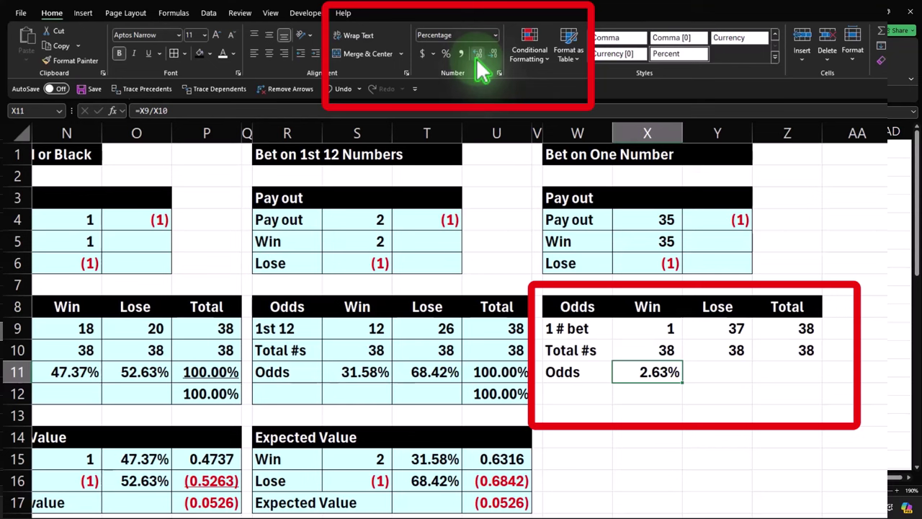
Step: Calculate the losing odds in Y11 with =Y9/Y10 and format the cell as a percentage with two decimals
{"action": "key", "text": "Right"}
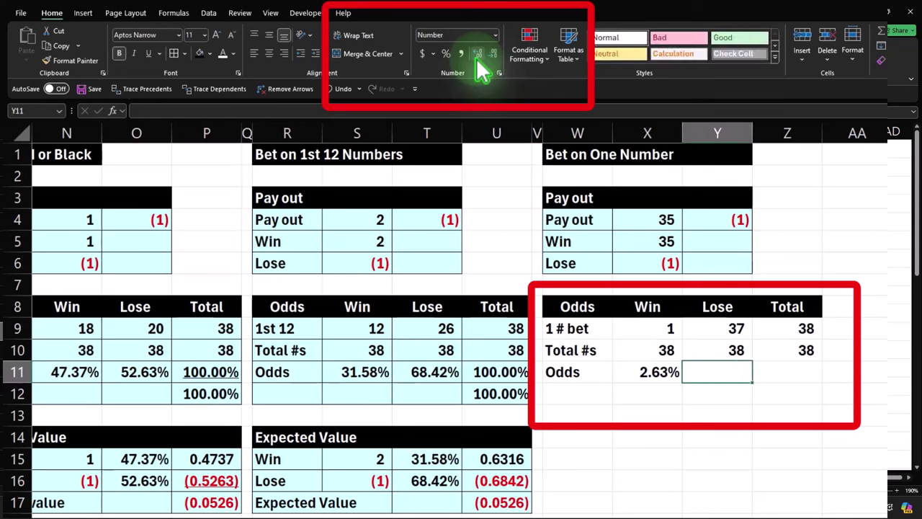
{"action": "type", "text": "="}
{"action": "key", "text": "Up"}
{"action": "key", "text": "Up"}
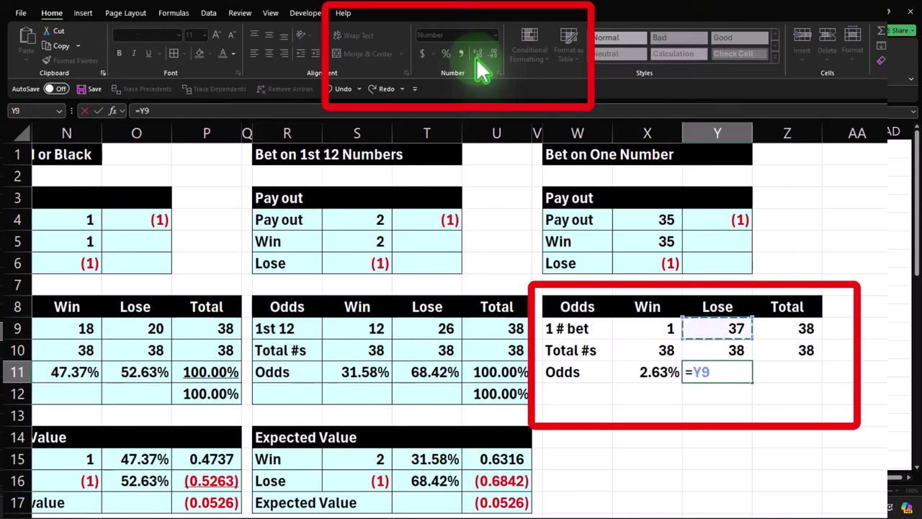
{"action": "type", "text": "/"}
{"action": "key", "text": "Up"}
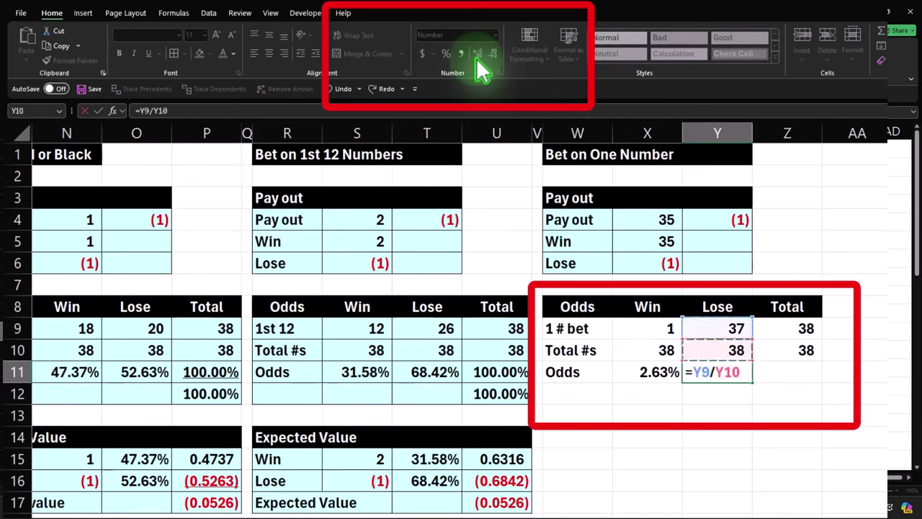
{"action": "key", "text": "Return"}
{"action": "key", "text": "Up"}
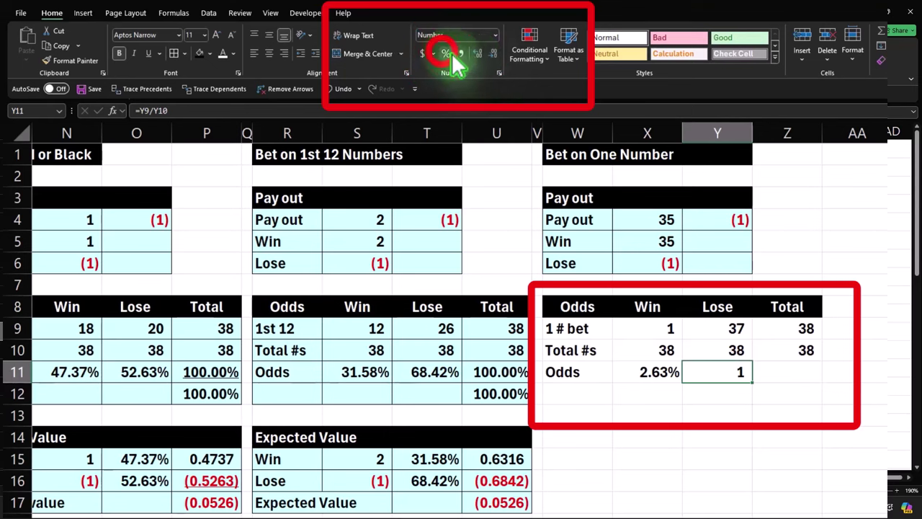
{"action": "left_click", "coordinate": [446, 53]}
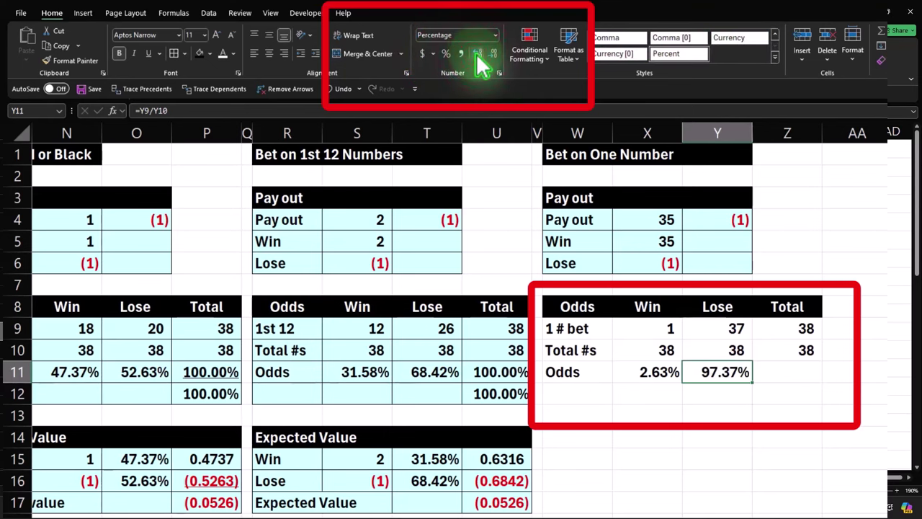
Step: Calculate the total odds in Z11 with the formula =Z9/Z10
{"action": "key", "text": "Right"}
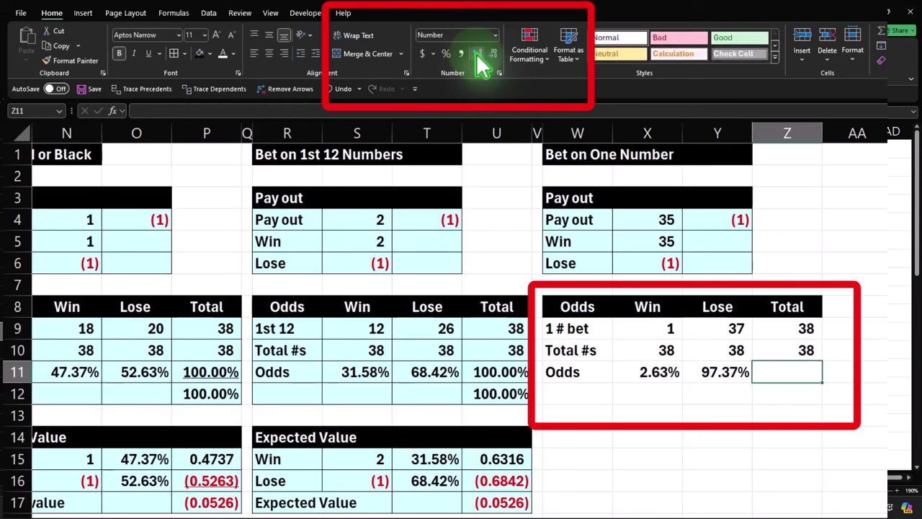
{"action": "type", "text": "="}
{"action": "key", "text": "Up"}
{"action": "key", "text": "Up"}
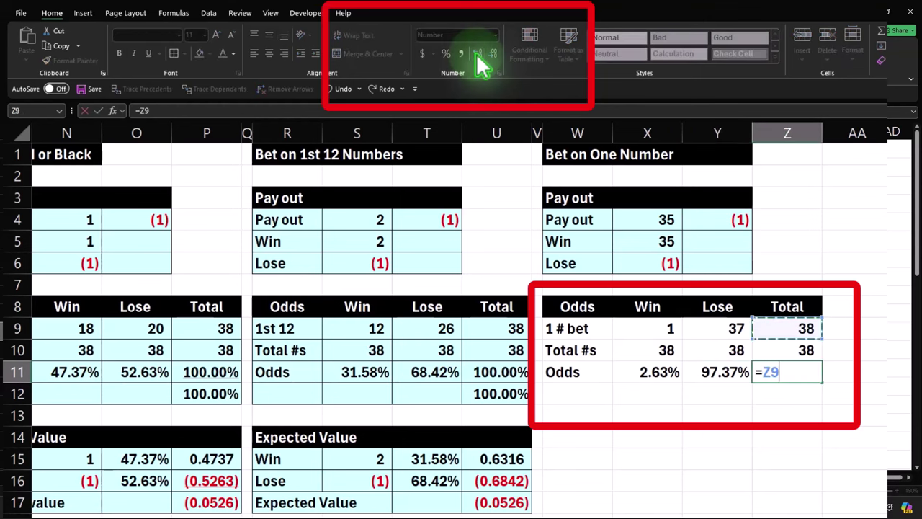
{"action": "type", "text": "/"}
{"action": "key", "text": "Up"}
{"action": "key", "text": "Return"}
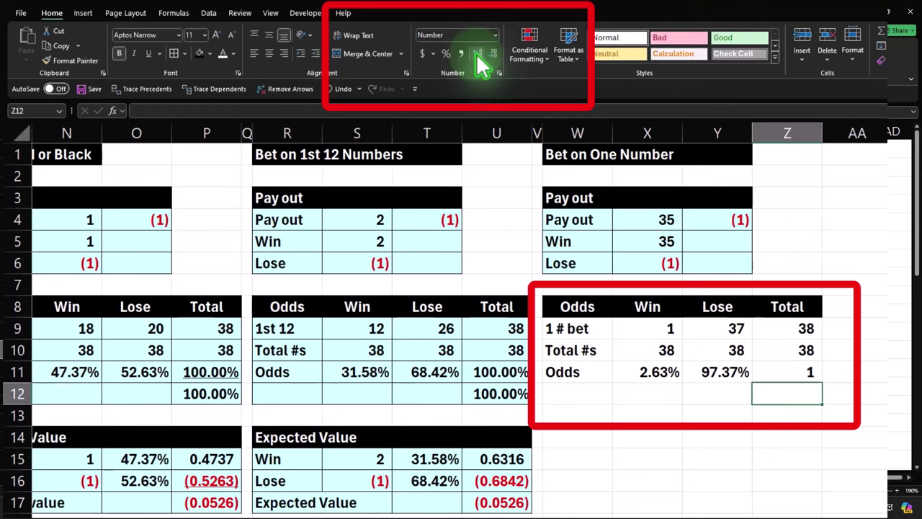
Step: Add a check total of the win and lose odds in Z12 with =SUM(X11:Y11)
{"action": "type", "text": "=sum("}
{"action": "key", "text": "Up"}
{"action": "key", "text": "Left"}
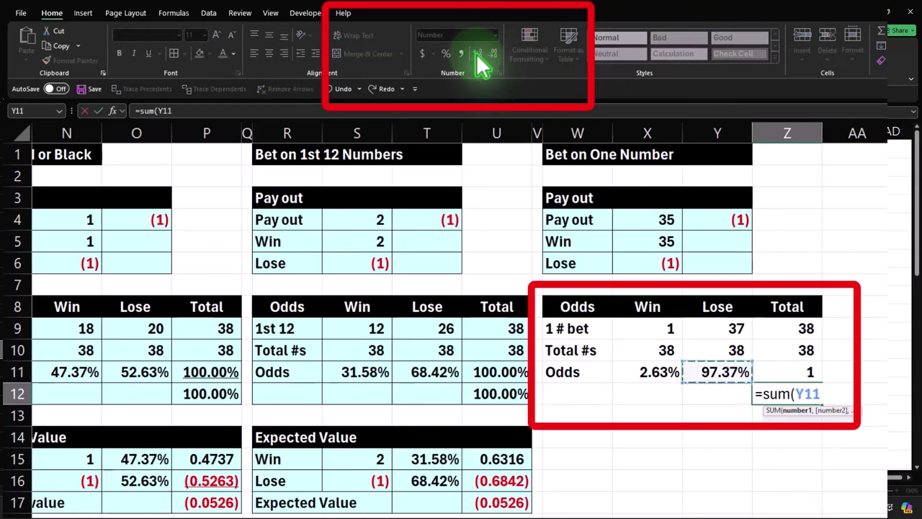
{"action": "key", "text": "shift+Left"}
{"action": "key", "text": "ctrl+Return"}
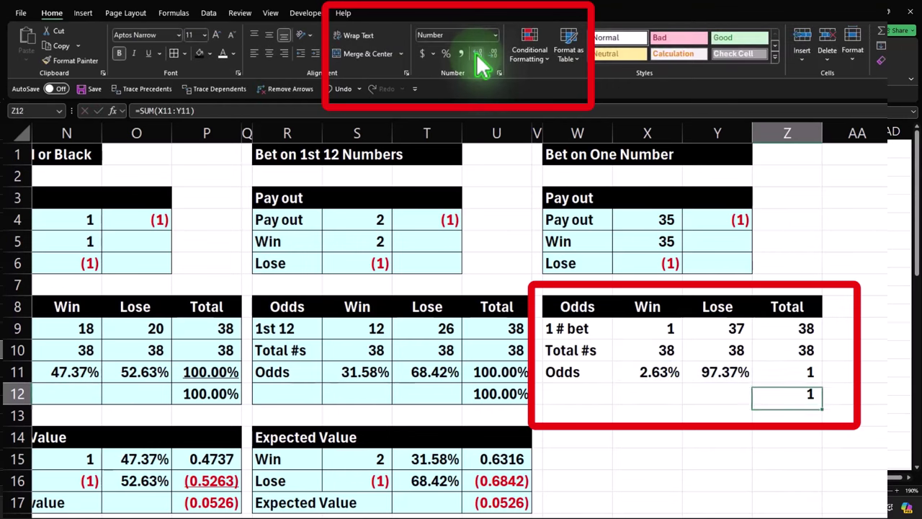
Step: Format the total odds and the check total in Z11:Z12 as percentages with two decimal places
{"action": "key", "text": "shift+Up"}
{"action": "left_click", "coordinate": [446, 54]}
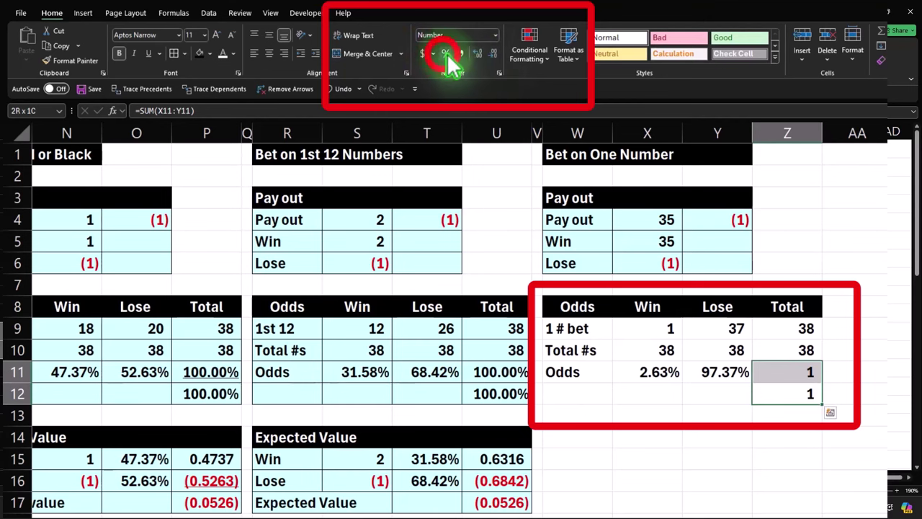
{"action": "left_click", "coordinate": [476, 54]}
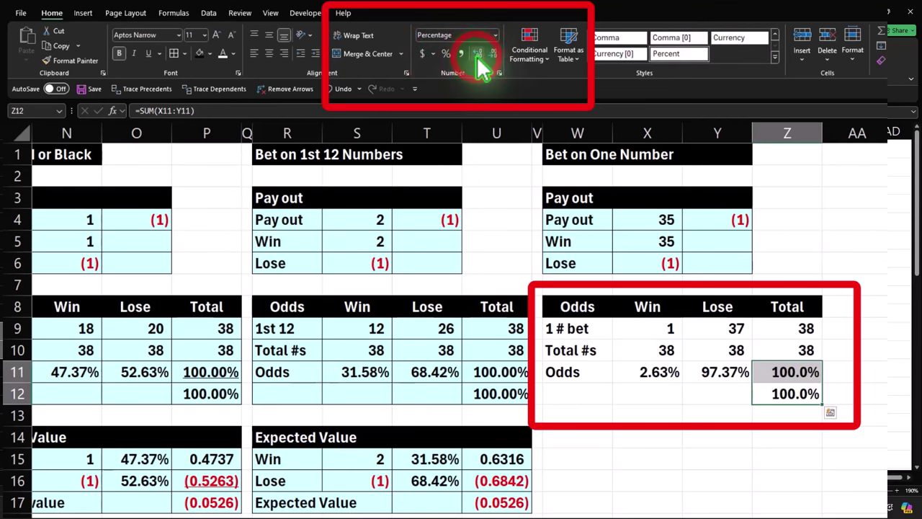
{"action": "left_click", "coordinate": [477, 54]}
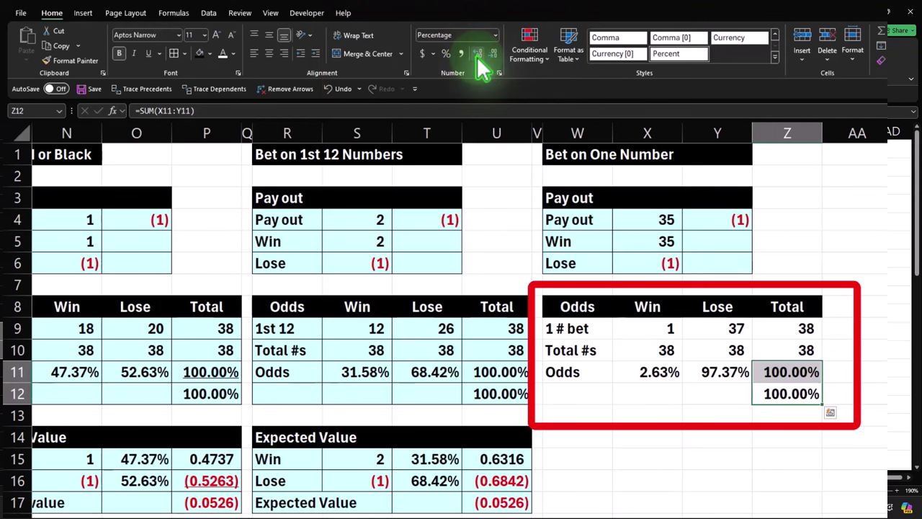
{"action": "left_click", "coordinate": [659, 329]}
{"action": "left_click_drag", "start_coordinate": [663, 328], "coordinate": [663, 348]}
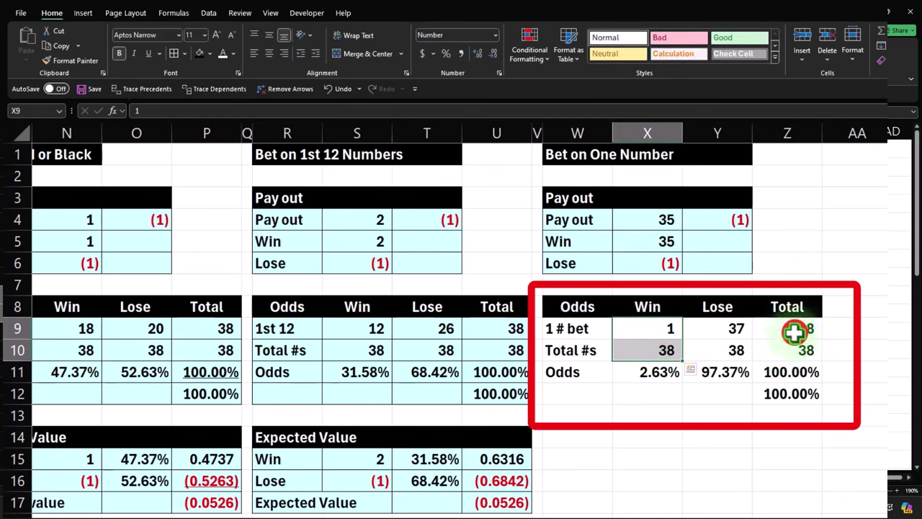
{"action": "left_click_drag", "start_coordinate": [792, 332], "coordinate": [795, 344]}
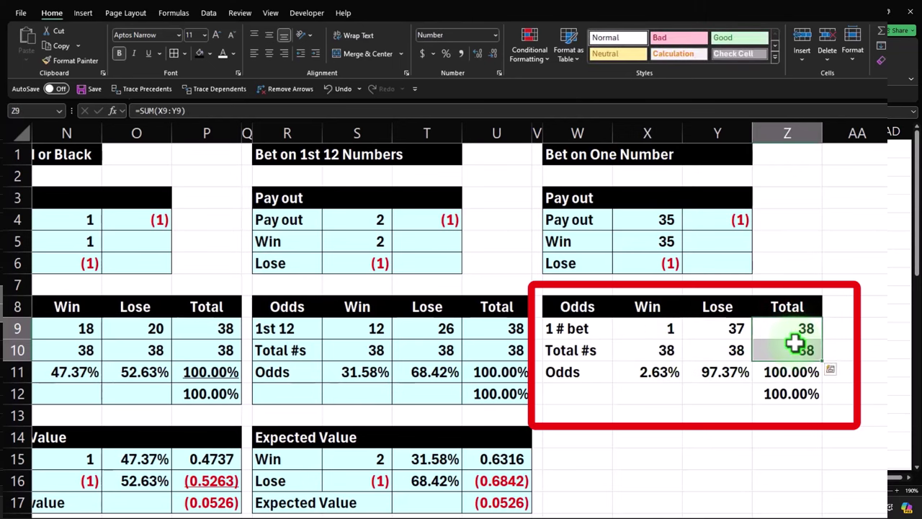
Step: Apply all borders and the recently used light blue fill to the odds table body in W9:Z12
{"action": "left_click_drag", "start_coordinate": [603, 333], "coordinate": [779, 393]}
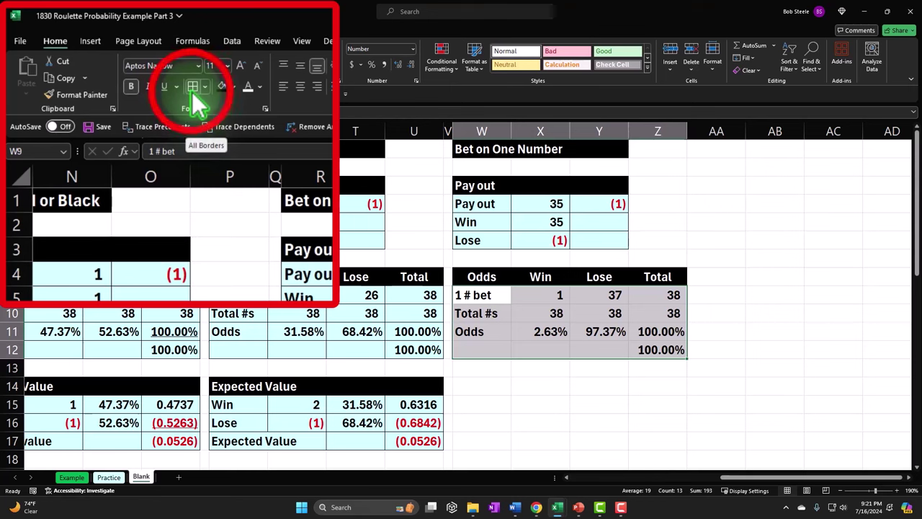
{"action": "left_click", "coordinate": [193, 89]}
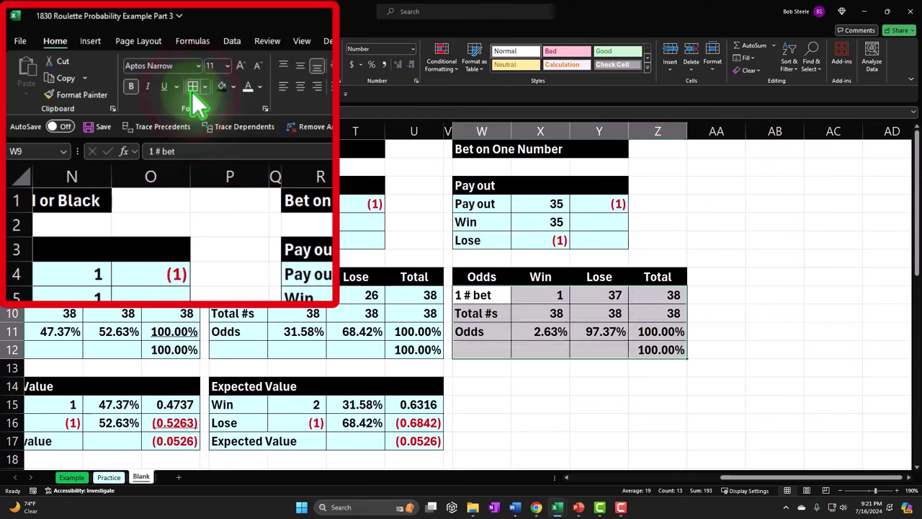
{"action": "left_click", "coordinate": [232, 88]}
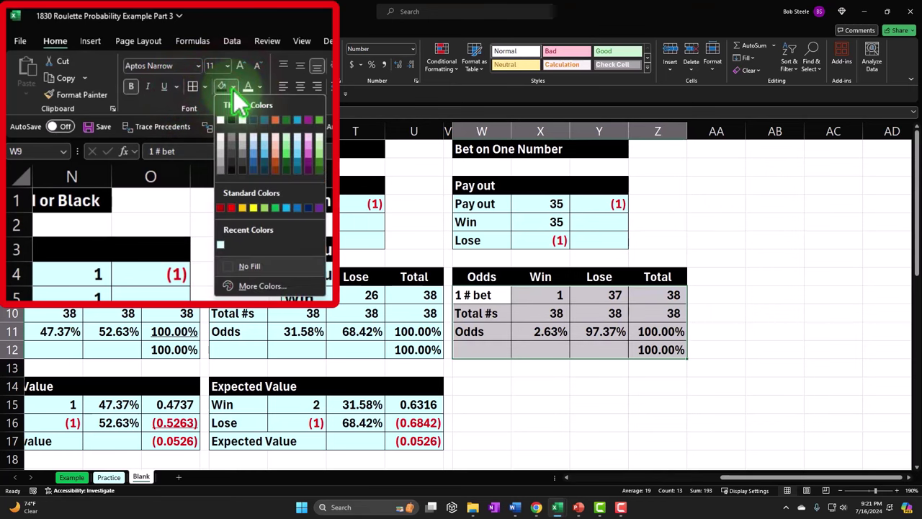
{"action": "left_click", "coordinate": [221, 244]}
Step: Enter the heading "Expedcted Value" in W14 and format W14:Z14 with black fill and white text
{"action": "left_click", "coordinate": [484, 407]}
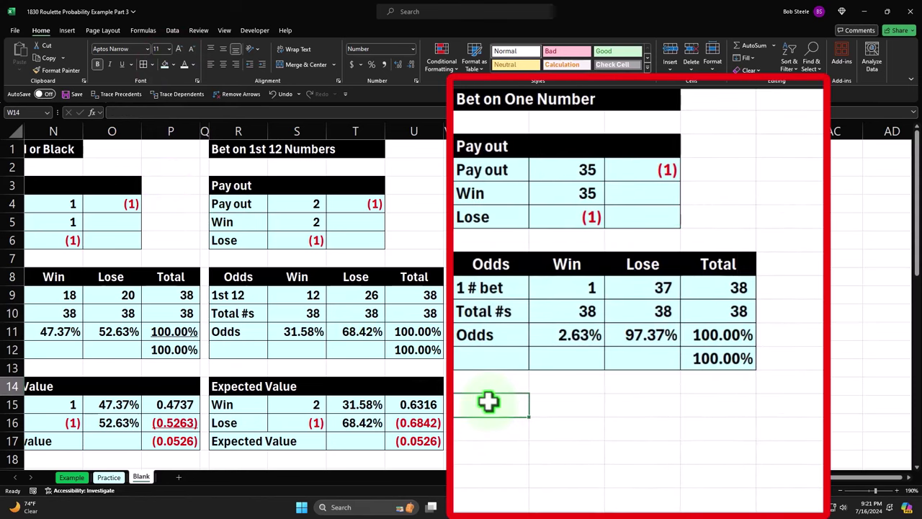
{"action": "type", "text": "Expedcted Value"}
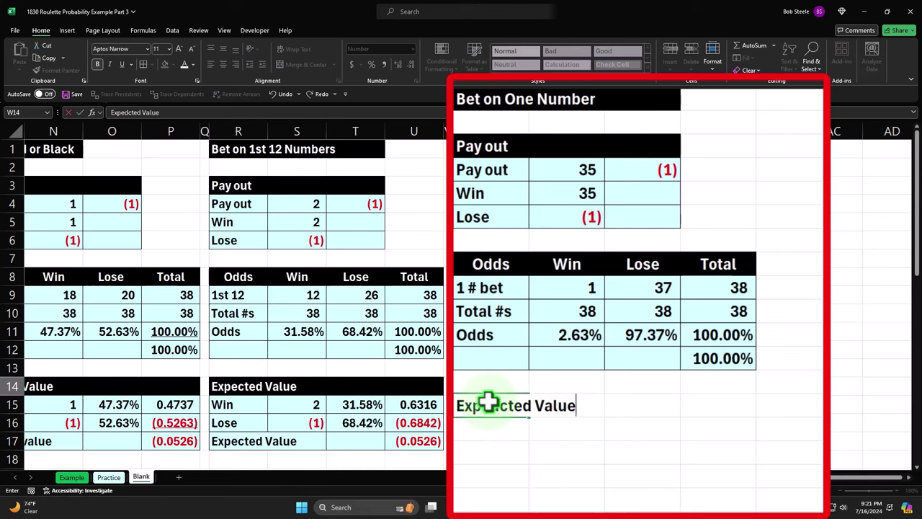
{"action": "left_click_drag", "start_coordinate": [489, 403], "coordinate": [720, 405]}
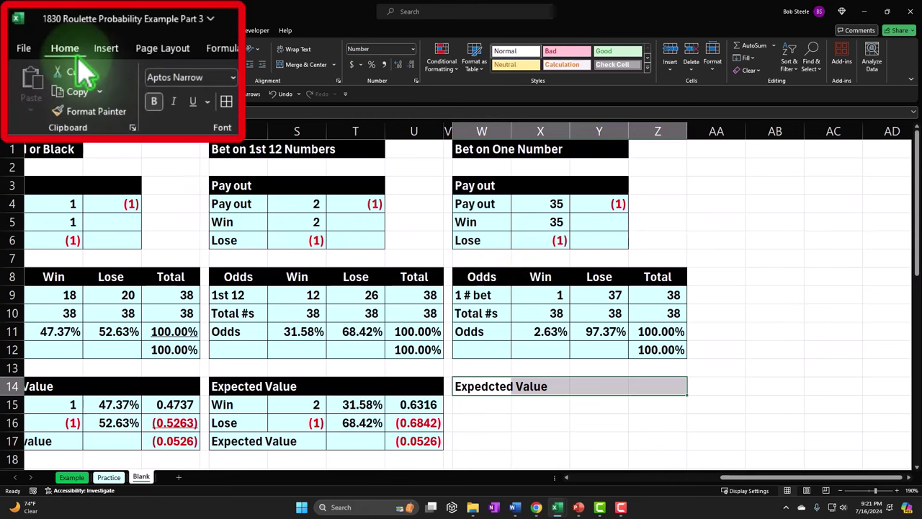
{"action": "left_click", "coordinate": [60, 70]}
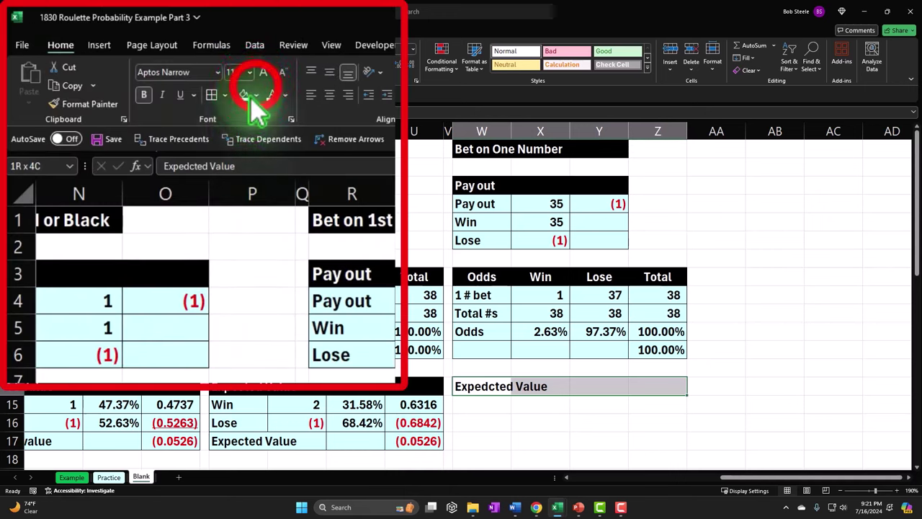
{"action": "left_click", "coordinate": [171, 65]}
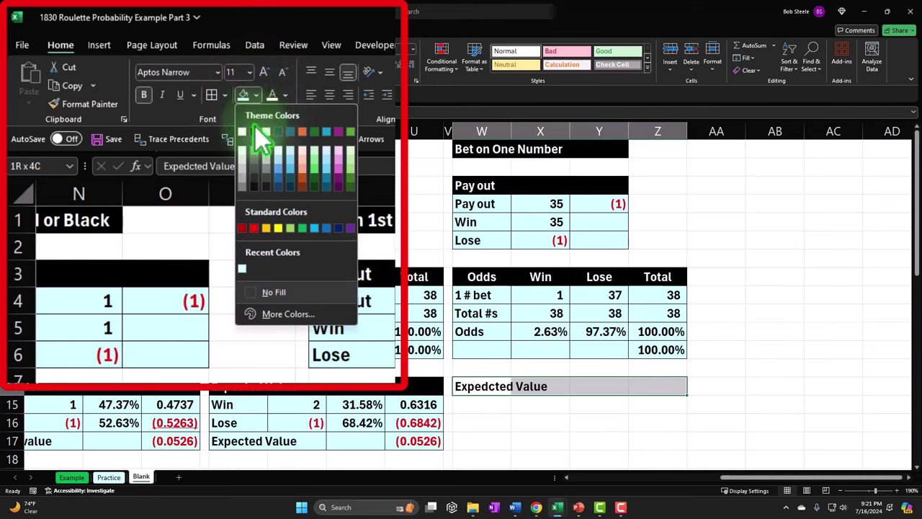
{"action": "left_click", "coordinate": [254, 132]}
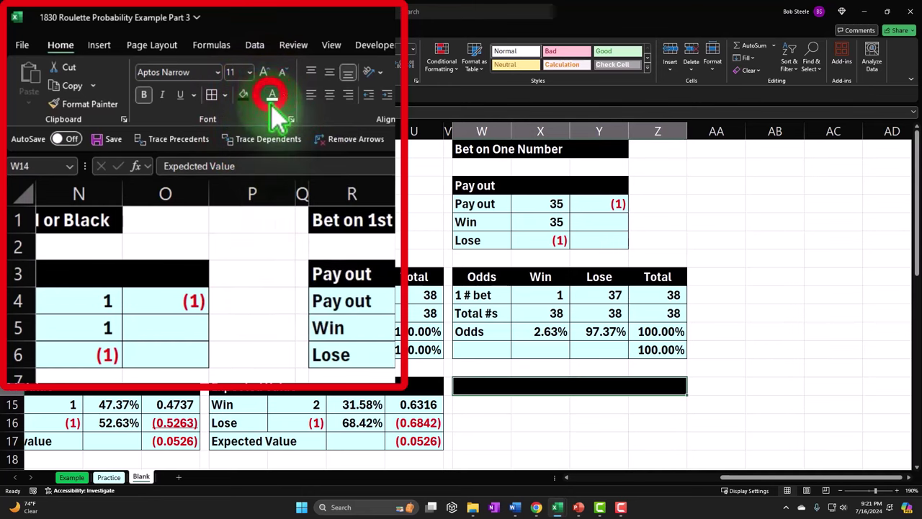
{"action": "left_click", "coordinate": [184, 65]}
Step: Label W15 "Win" and link the winning payout into X15 with =X5
{"action": "left_click", "coordinate": [482, 405]}
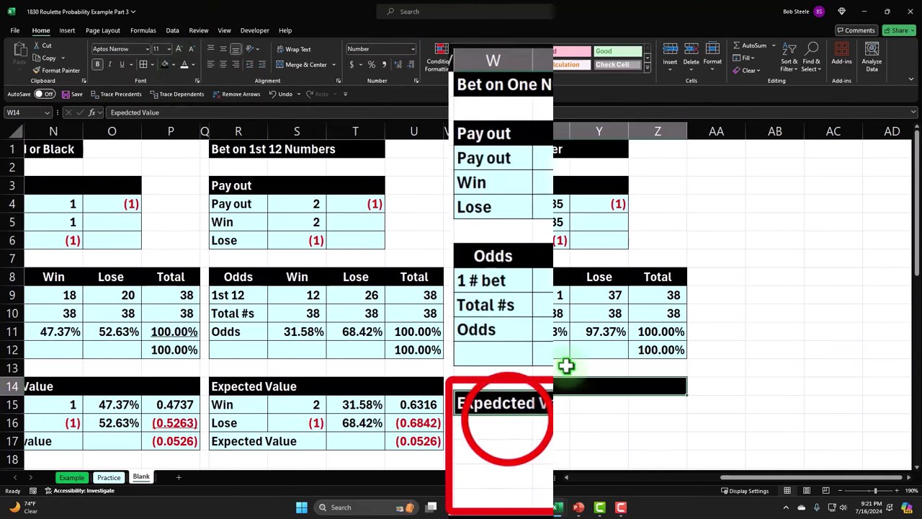
{"action": "type", "text": "Win"}
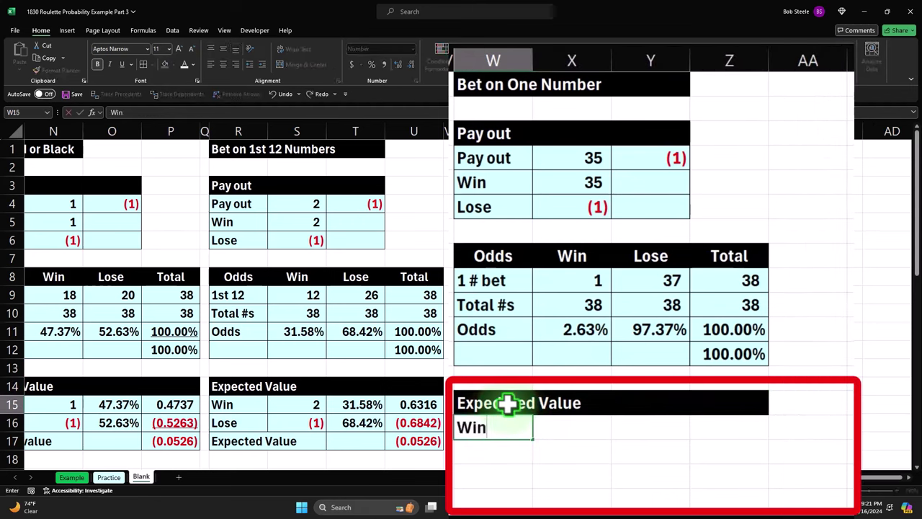
{"action": "key", "text": "Tab"}
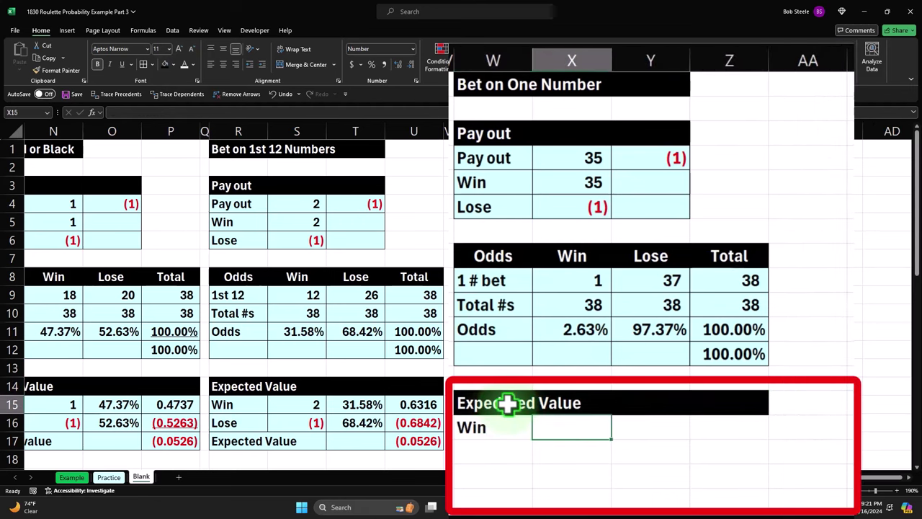
{"action": "type", "text": "="}
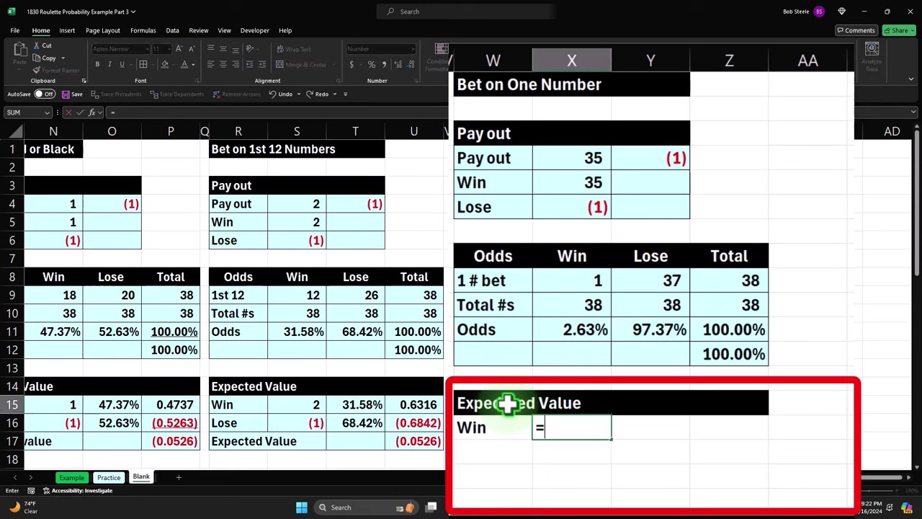
{"action": "key", "text": "Up"}
{"action": "key", "text": "Up"}
{"action": "key", "text": "Up"}
{"action": "key", "text": "Up"}
{"action": "key", "text": "Up"}
{"action": "key", "text": "Up"}
{"action": "key", "text": "Up"}
{"action": "key", "text": "Up"}
{"action": "key", "text": "Up"}
{"action": "key", "text": "Up"}
{"action": "key", "text": "Up"}
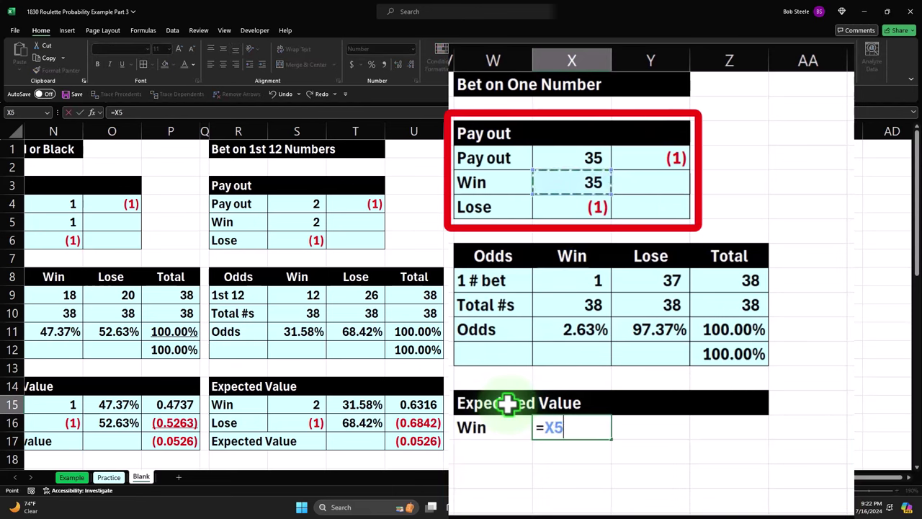
{"action": "key", "text": "Tab"}
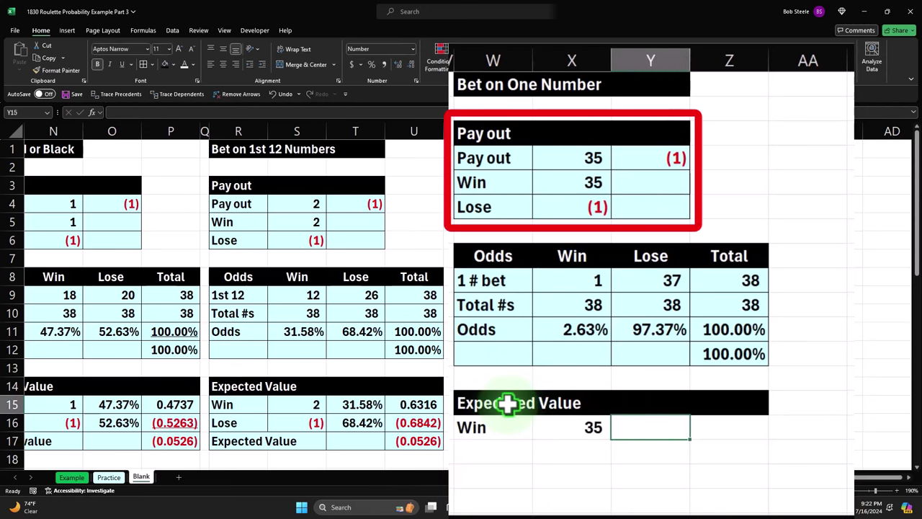
Step: Link the winning odds into Y15 with =X11 and format the cell as a percentage with two decimals
{"action": "type", "text": "="}
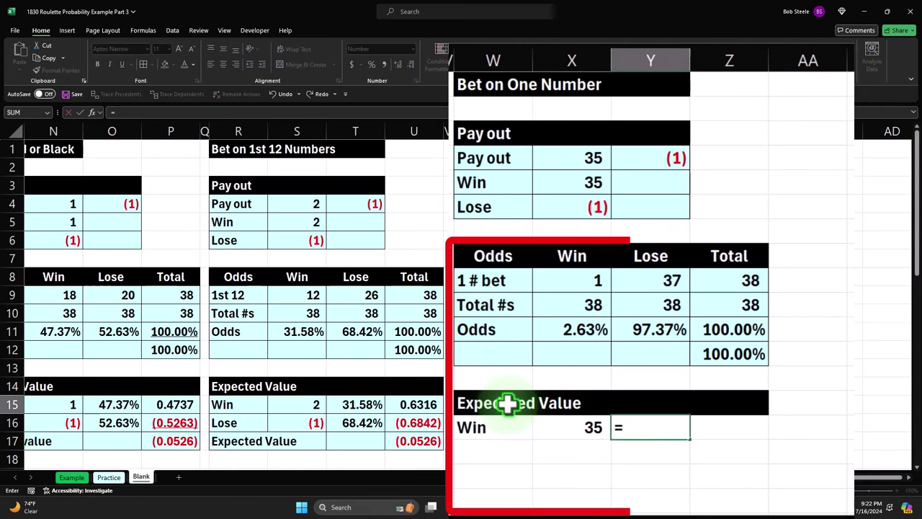
{"action": "key", "text": "Up"}
{"action": "key", "text": "Up"}
{"action": "key", "text": "Up"}
{"action": "key", "text": "Up"}
{"action": "key", "text": "Left"}
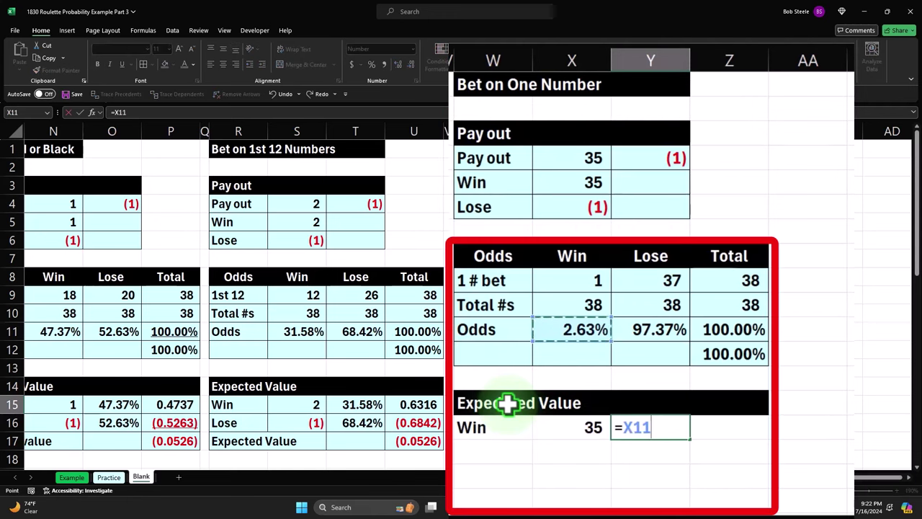
{"action": "key", "text": "Return"}
{"action": "key", "text": "Up"}
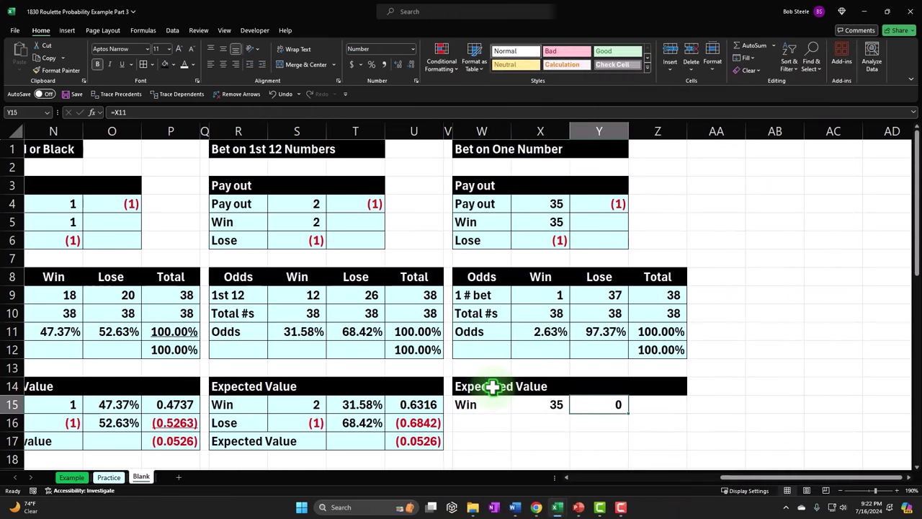
{"action": "left_click", "coordinate": [371, 64]}
{"action": "left_click", "coordinate": [397, 65]}
{"action": "left_click", "coordinate": [398, 65]}
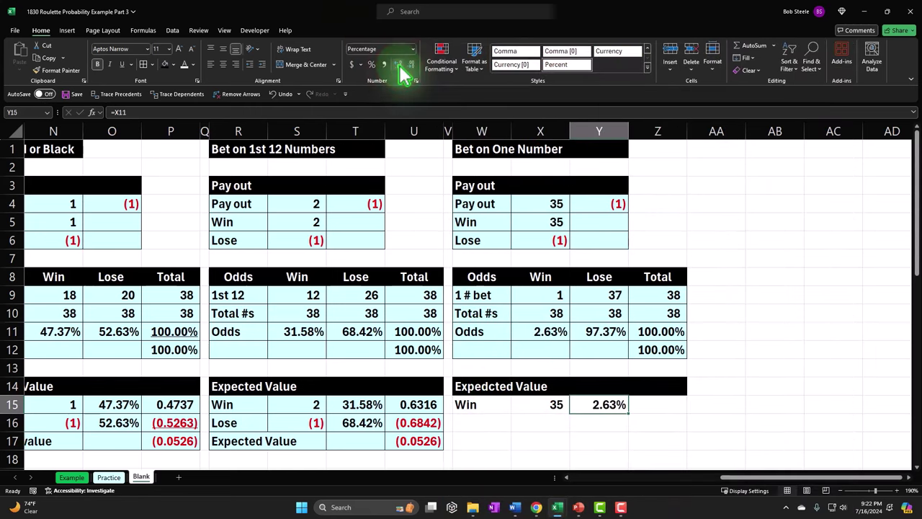
Step: Calculate the win's expected value in Z15 with =X15*Y15 and show it with four decimals
{"action": "key", "text": "Tab"}
{"action": "type", "text": "="}
{"action": "key", "text": "Left"}
{"action": "key", "text": "Left"}
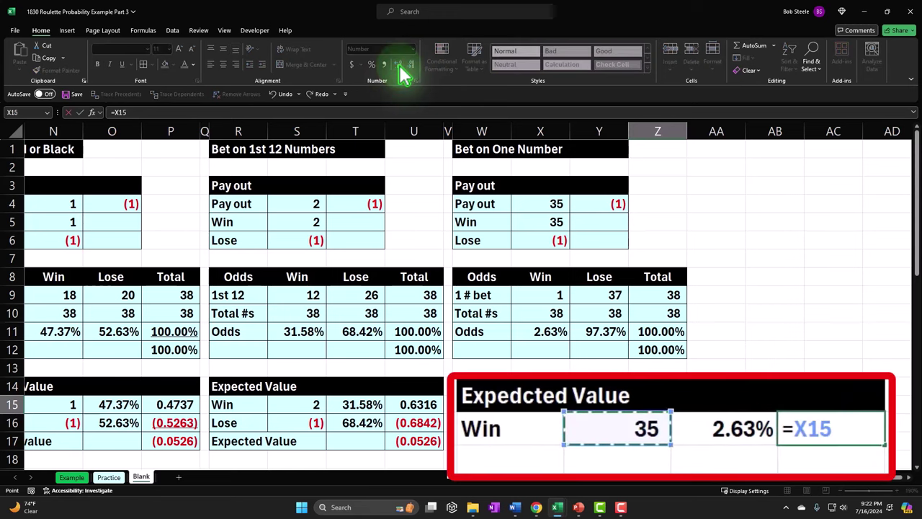
{"action": "type", "text": "*"}
{"action": "key", "text": "Left"}
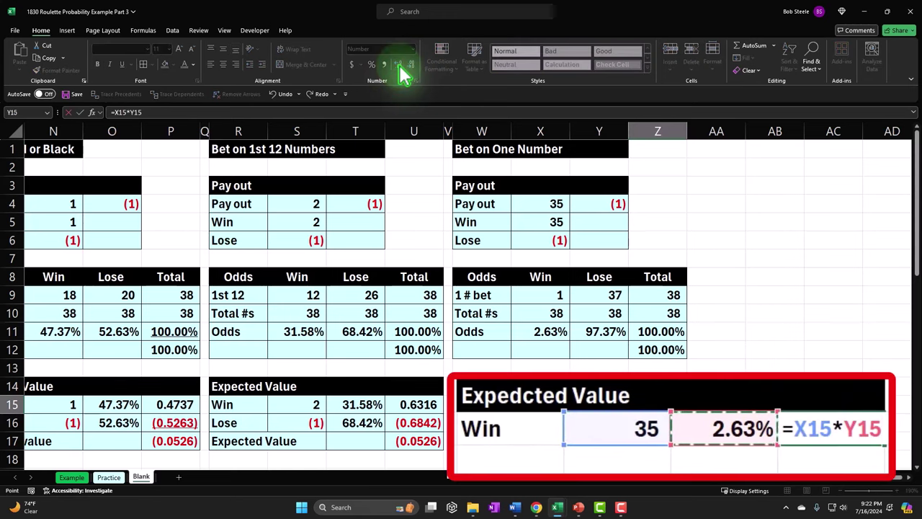
{"action": "key", "text": "Return"}
{"action": "key", "text": "Up"}
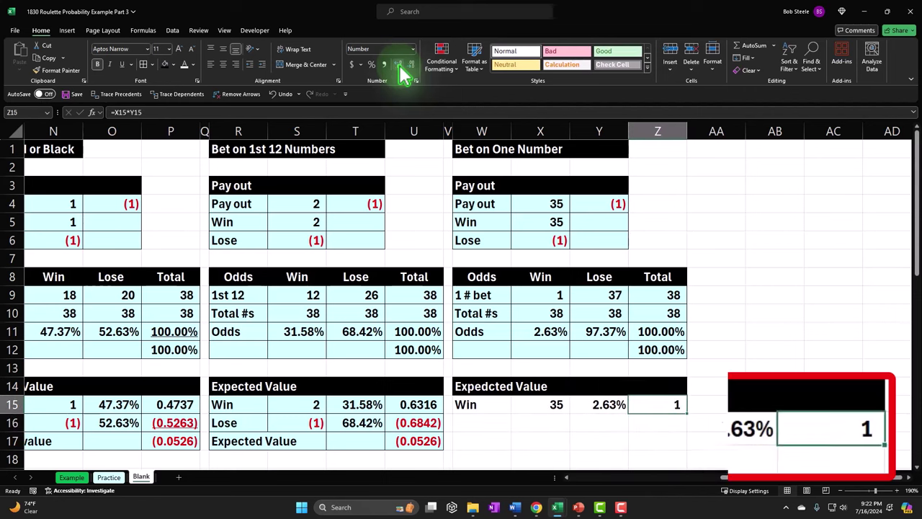
{"action": "left_click", "coordinate": [427, 72]}
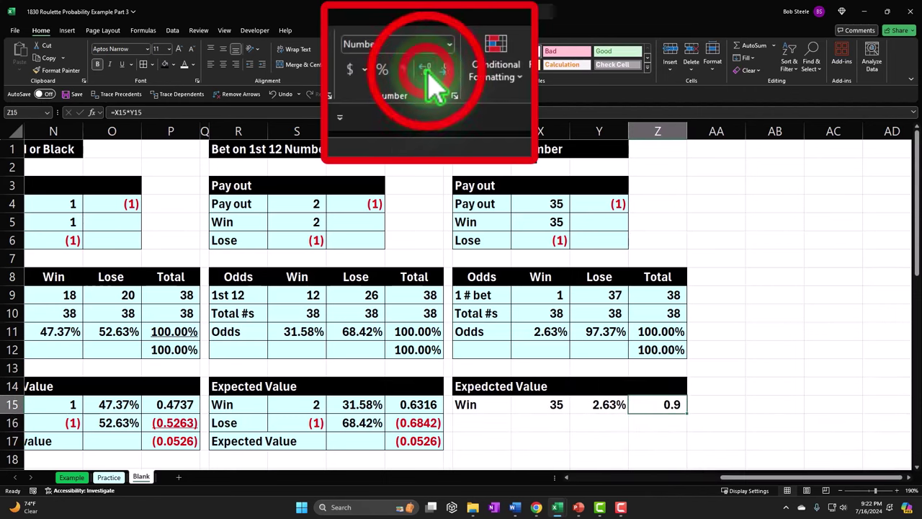
{"action": "left_click", "coordinate": [426, 72]}
{"action": "left_click", "coordinate": [398, 65]}
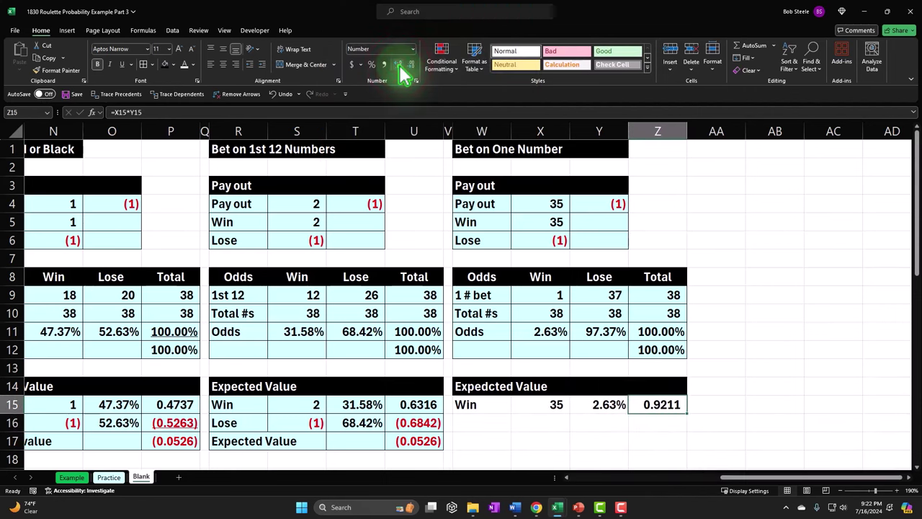
Step: Label W16 "Lose" and enter -1 as the losing amount in X16
{"action": "key", "text": "Down"}
{"action": "key", "text": "Left"}
{"action": "key", "text": "Left"}
{"action": "key", "text": "Left"}
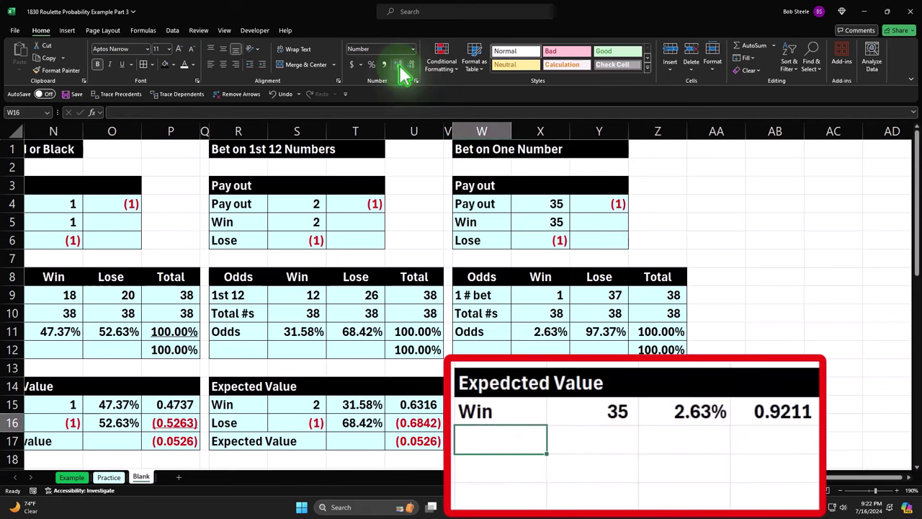
{"action": "type", "text": "Lose"}
{"action": "key", "text": "Tab"}
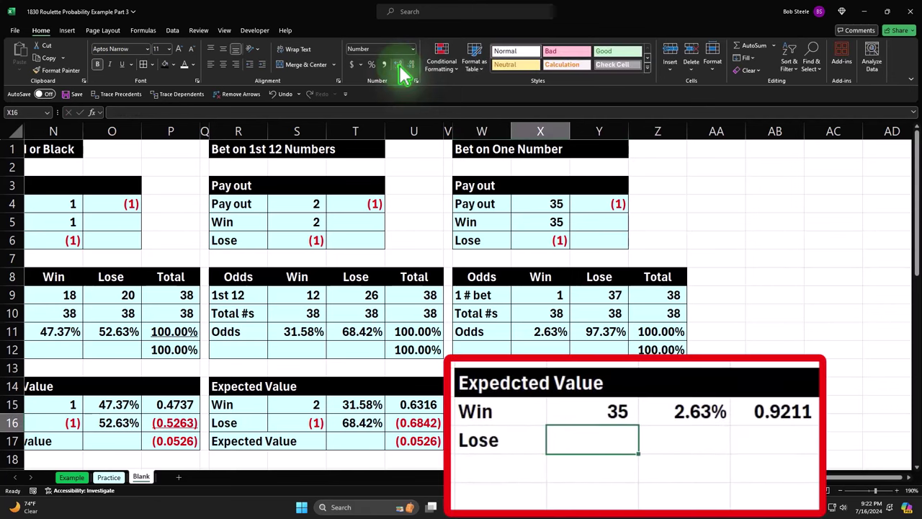
{"action": "type", "text": "-1"}
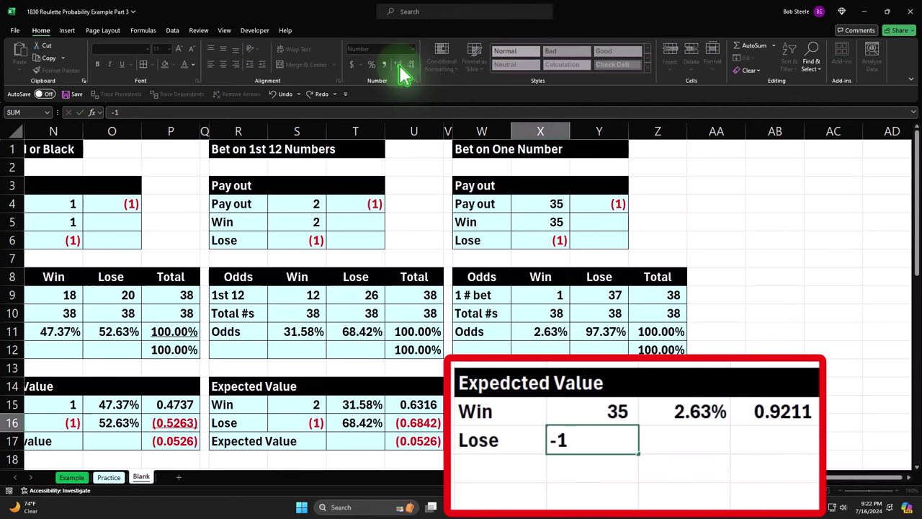
{"action": "key", "text": "Tab"}
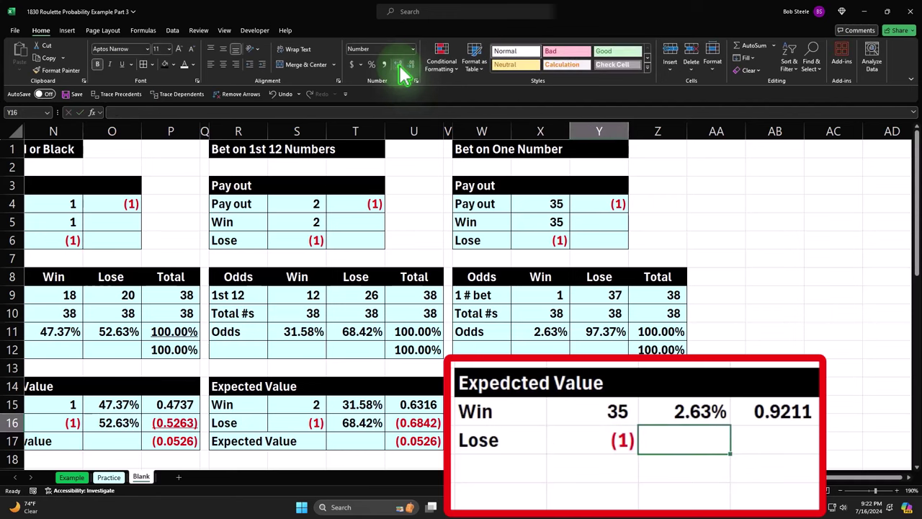
Step: Link the losing odds into Y16 with =Y11 and format the cell as a percentage with two decimals
{"action": "type", "text": "="}
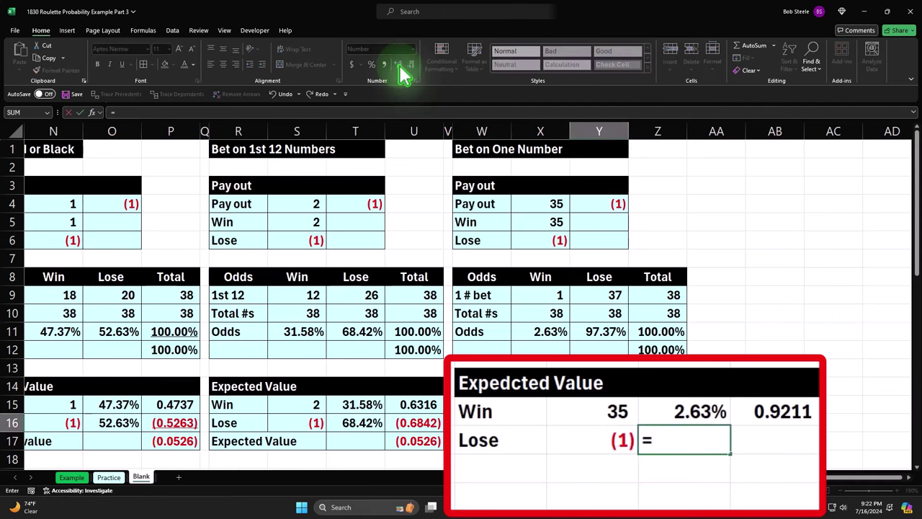
{"action": "key", "text": "Up"}
{"action": "key", "text": "Up"}
{"action": "key", "text": "Up"}
{"action": "key", "text": "Up"}
{"action": "key", "text": "Up"}
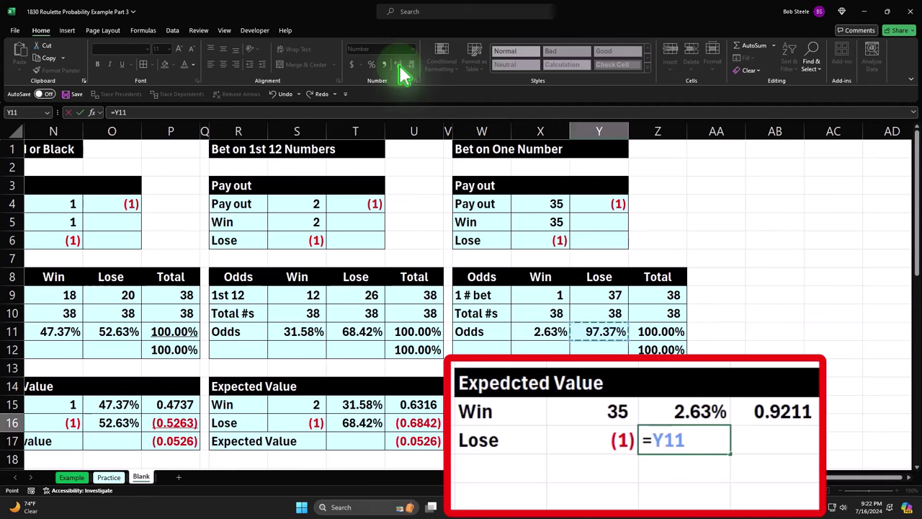
{"action": "key", "text": "Return"}
{"action": "key", "text": "Up"}
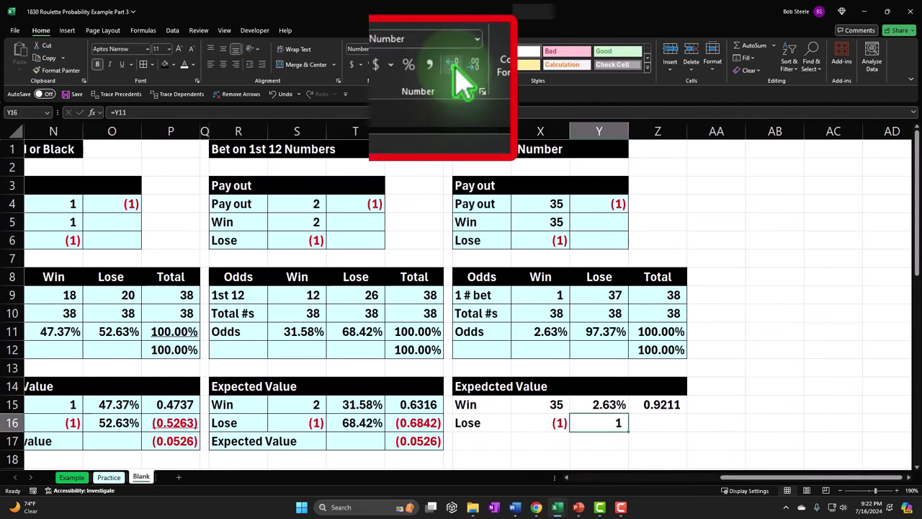
{"action": "left_click", "coordinate": [408, 66]}
{"action": "left_click", "coordinate": [397, 65]}
{"action": "left_click", "coordinate": [397, 66]}
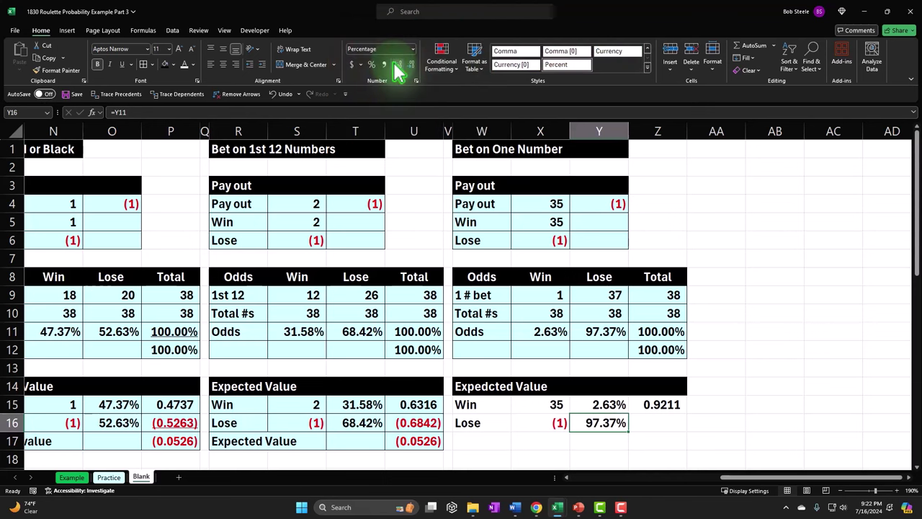
Step: Calculate the loss's expected value in Z16 with =X16*Y16
{"action": "key", "text": "Right"}
{"action": "type", "text": "="}
{"action": "key", "text": "Left"}
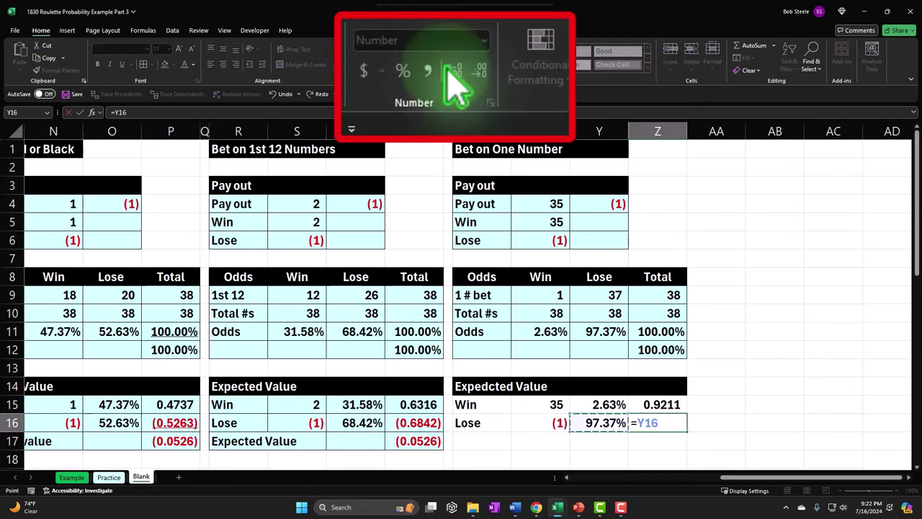
{"action": "key", "text": "Left"}
{"action": "type", "text": "*"}
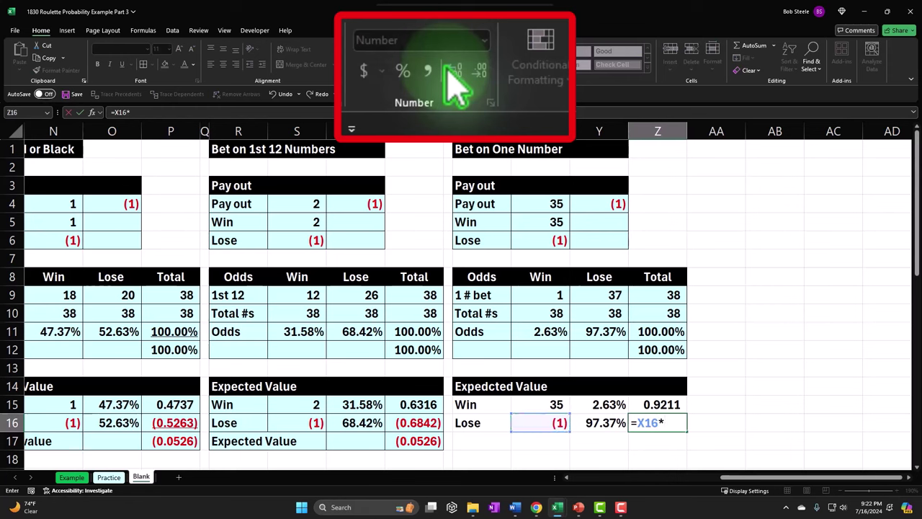
{"action": "key", "text": "Left"}
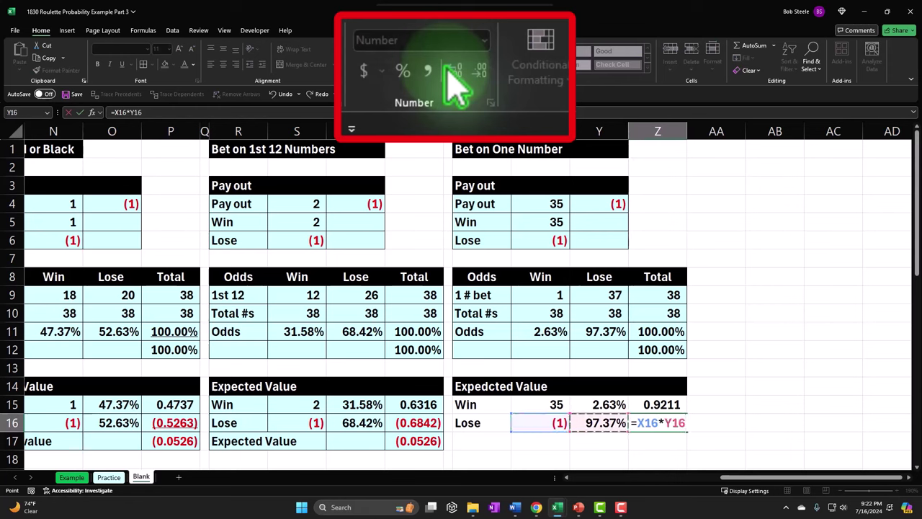
{"action": "key", "text": "ctrl+Return"}
Step: Show the loss's expected value in Z16 with four decimals
{"action": "left_click", "coordinate": [448, 69]}
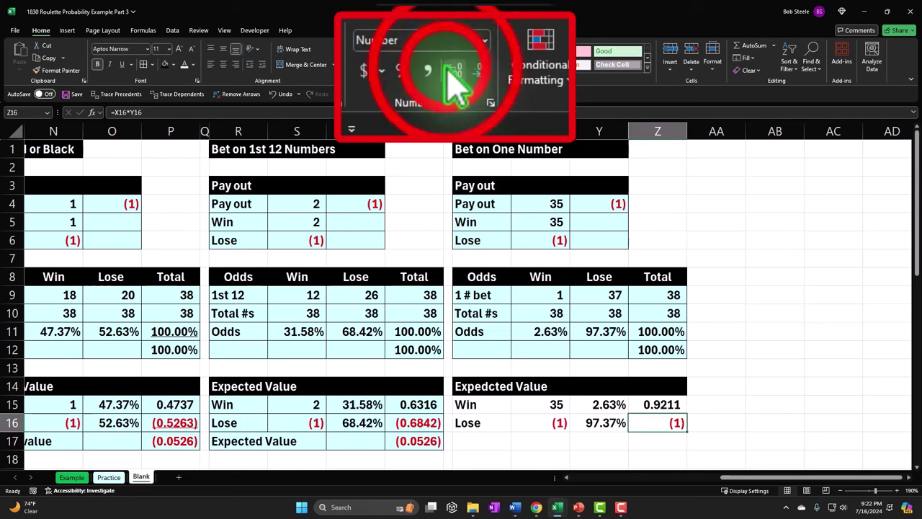
{"action": "left_click", "coordinate": [450, 71]}
{"action": "left_click", "coordinate": [451, 70]}
{"action": "left_click", "coordinate": [452, 72]}
{"action": "left_click", "coordinate": [451, 72]}
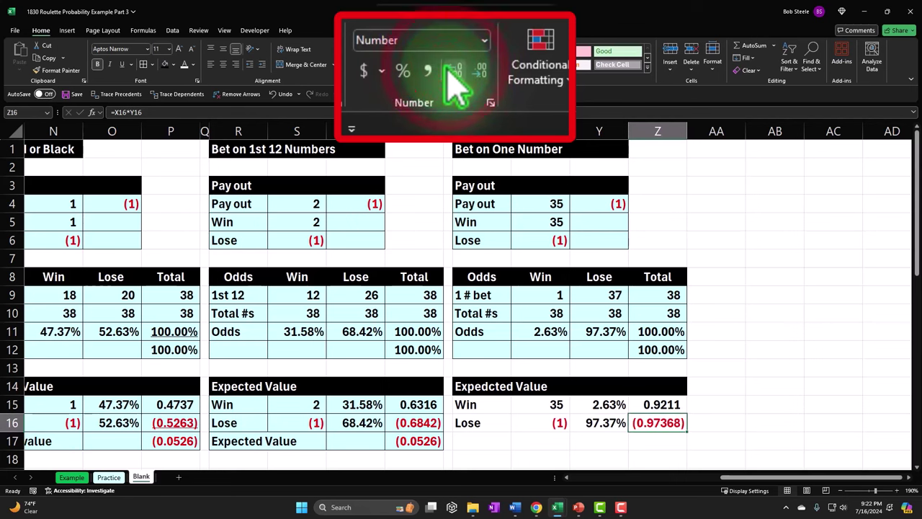
{"action": "left_click", "coordinate": [477, 68]}
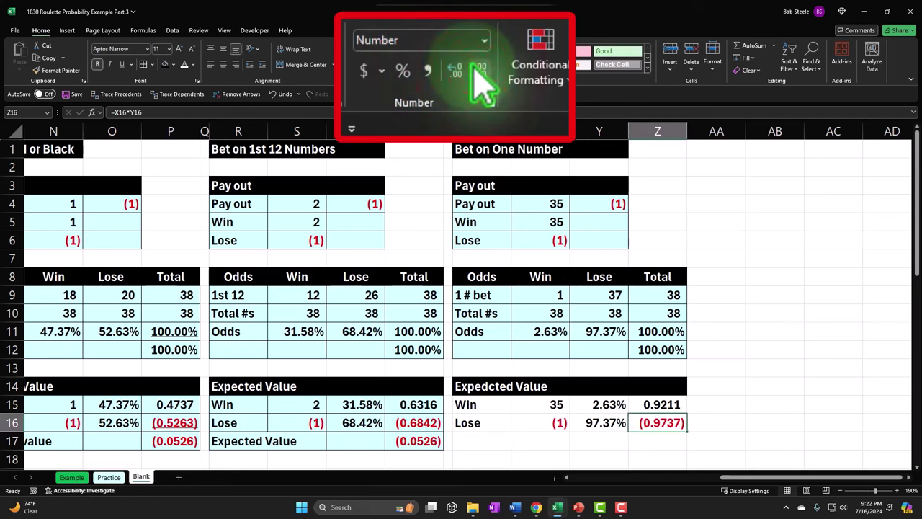
Step: Label W17 "Expected value" below the Lose row
{"action": "key", "text": "Down"}
{"action": "key", "text": "Left"}
{"action": "key", "text": "Left"}
{"action": "key", "text": "Left"}
{"action": "type", "text": "Exp"}
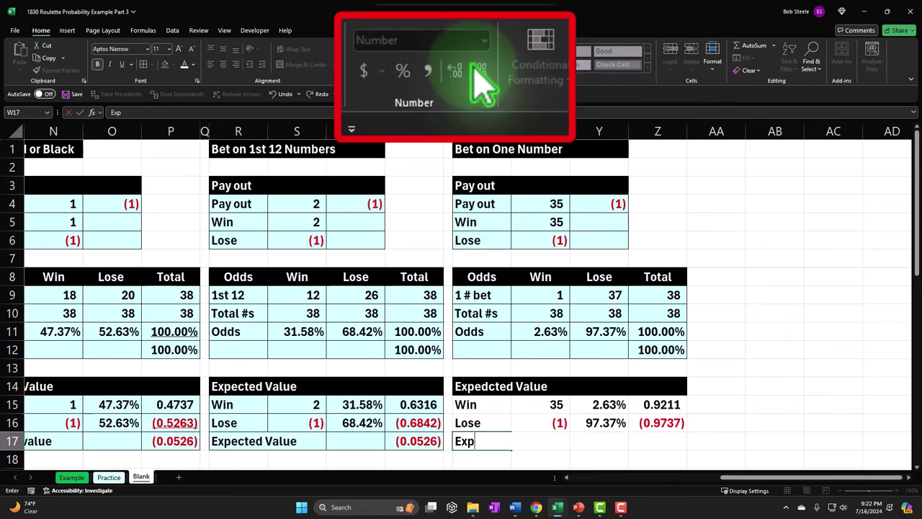
{"action": "type", "text": "ecteected value"}
Step: Total the win and loss expected values in Z17 with =SUM(Z15:Z16)
{"action": "key", "text": "Right"}
{"action": "key", "text": "Right"}
{"action": "key", "text": "Right"}
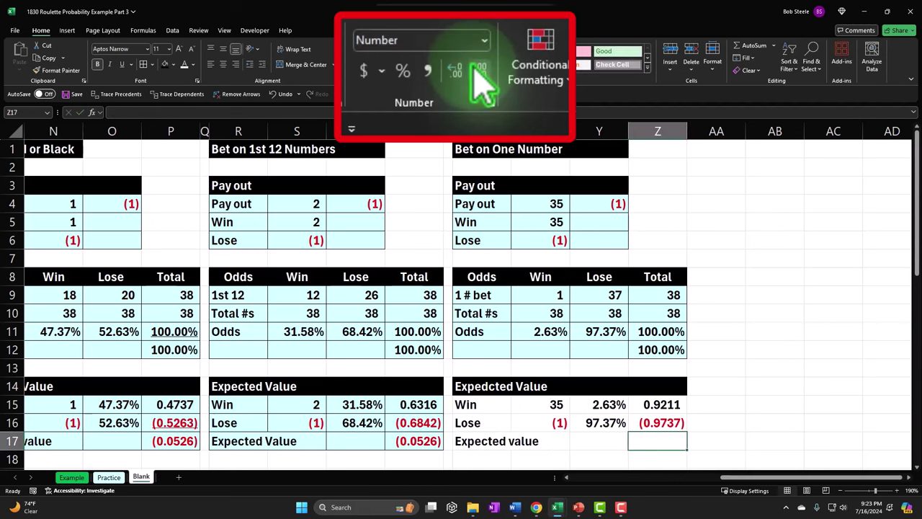
{"action": "type", "text": "=sum("}
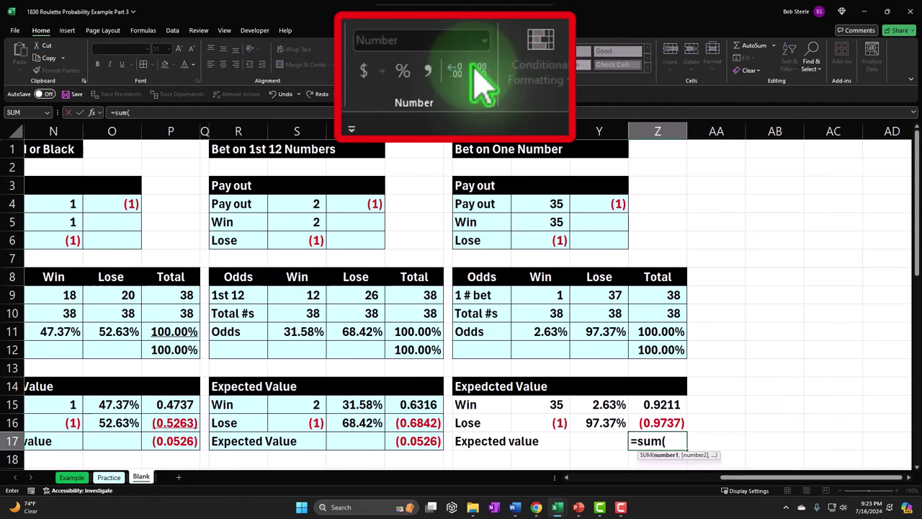
{"action": "key", "text": "Up"}
{"action": "key", "text": "shift+Up"}
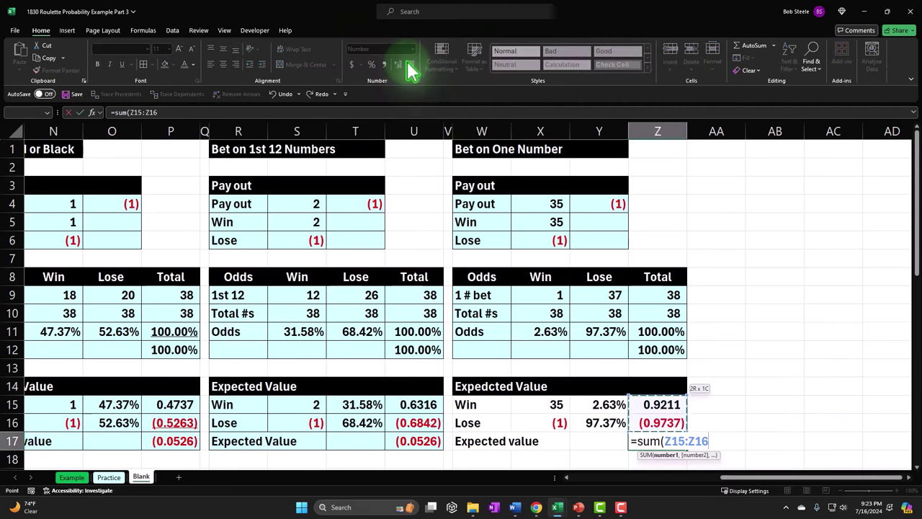
{"action": "key", "text": "Return"}
Step: Format the total expected value in Z17 to show four decimals
{"action": "key", "text": "Up"}
{"action": "key", "text": "Right"}
{"action": "key", "text": "Right"}
{"action": "key", "text": "Right"}
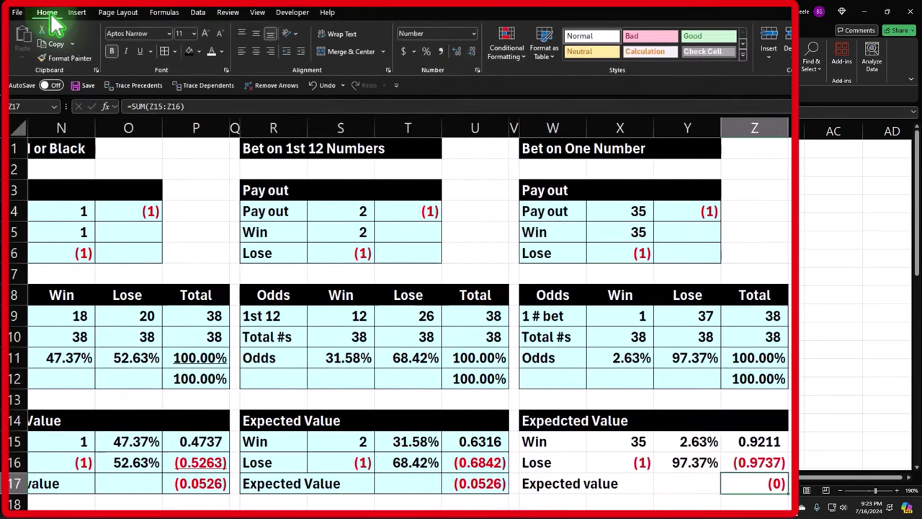
{"action": "left_click", "coordinate": [460, 52]}
{"action": "left_click", "coordinate": [460, 52]}
{"action": "left_click", "coordinate": [460, 52]}
{"action": "left_click", "coordinate": [460, 52]}
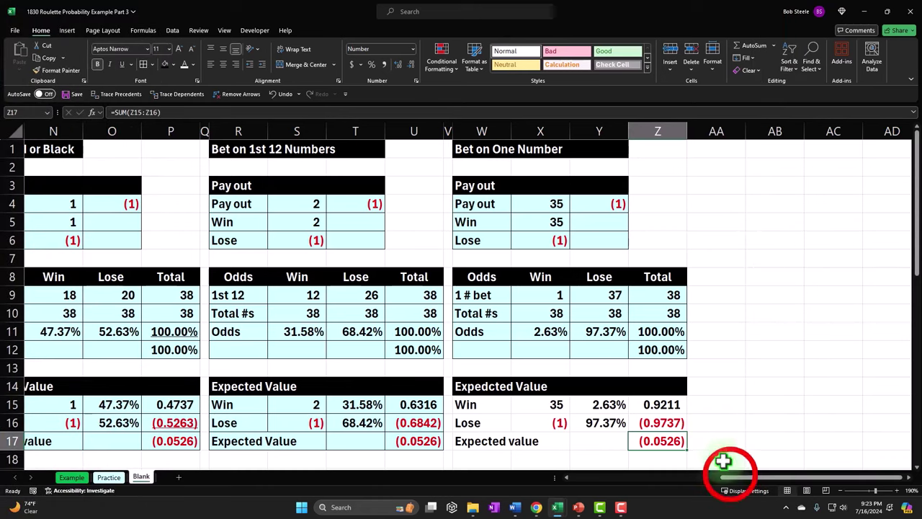
Step: Add borders and the recently used light blue fill to the expected value table W15:Z17
{"action": "left_click_drag", "start_coordinate": [726, 476], "coordinate": [616, 486]}
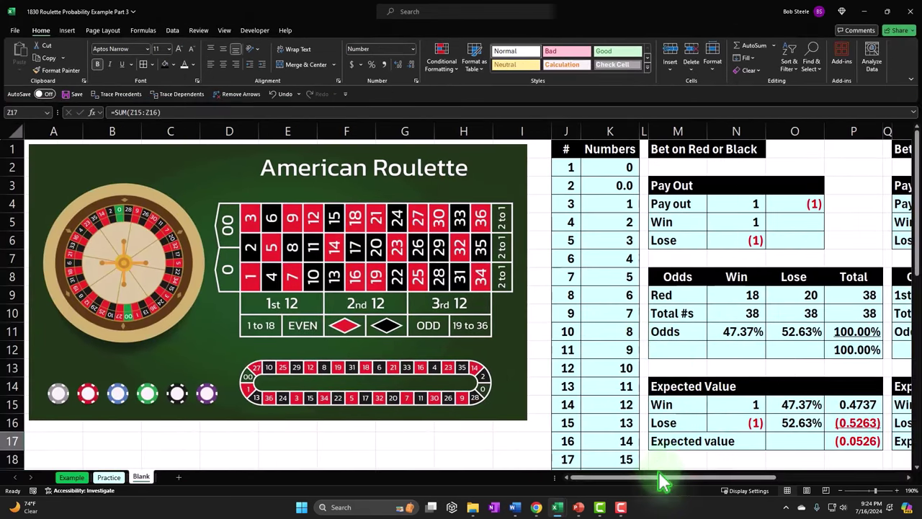
{"action": "left_click", "coordinate": [655, 478]}
{"action": "left_click_drag", "start_coordinate": [656, 478], "coordinate": [789, 478]}
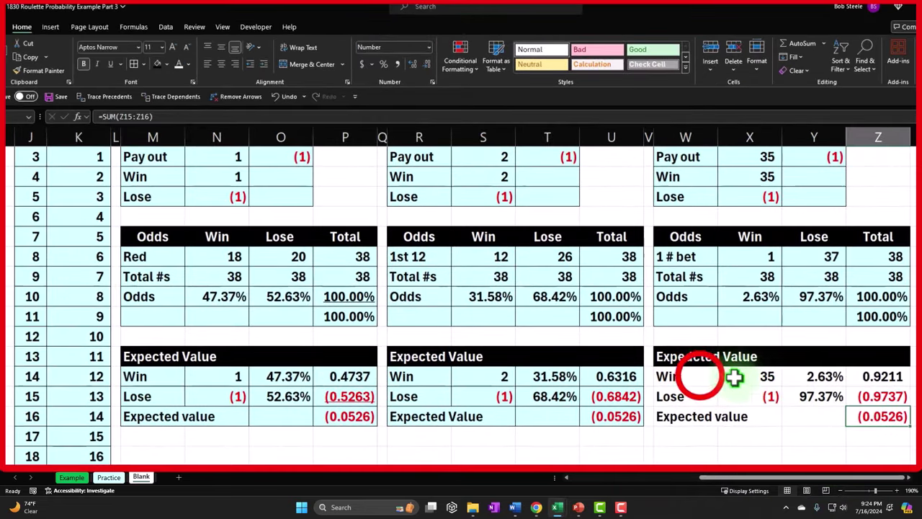
{"action": "left_click_drag", "start_coordinate": [701, 375], "coordinate": [870, 411]}
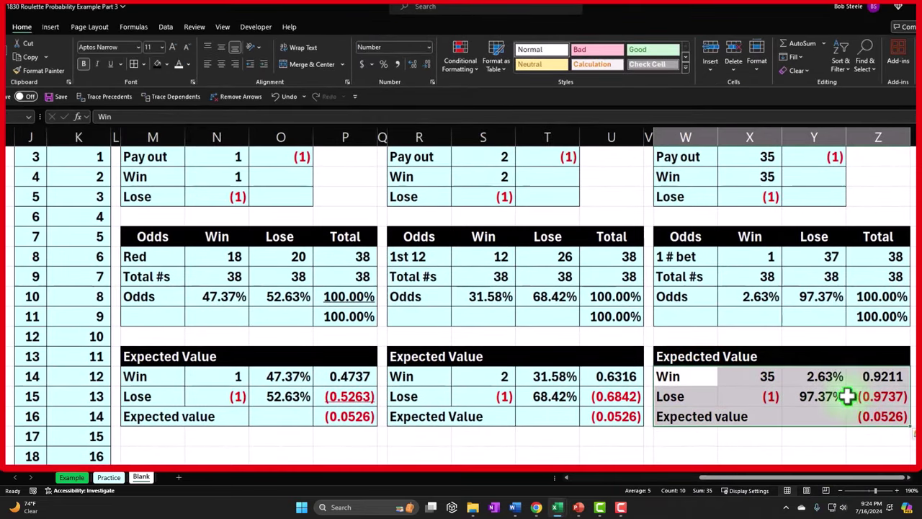
{"action": "left_click", "coordinate": [133, 65]}
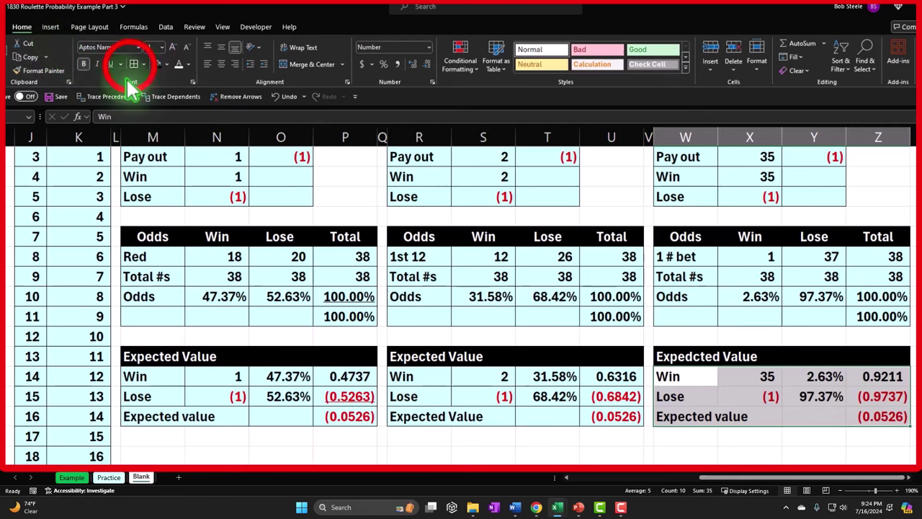
{"action": "left_click", "coordinate": [166, 64]}
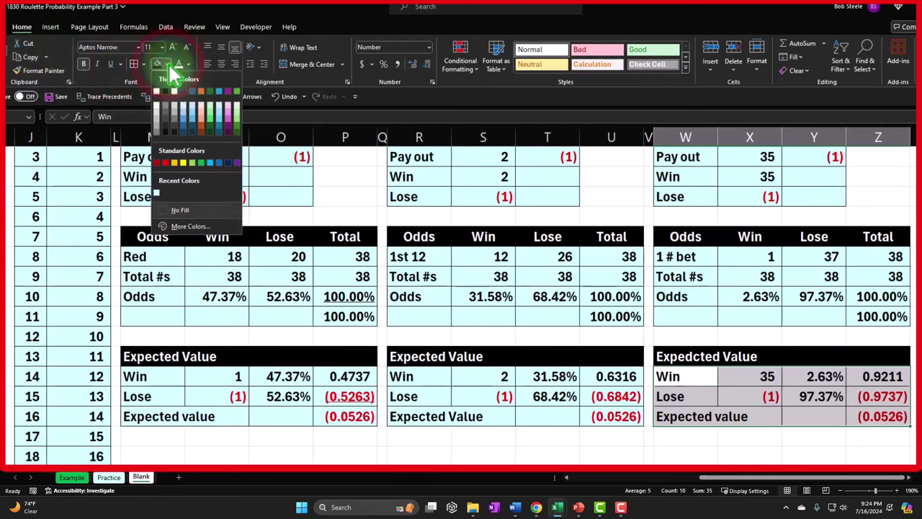
{"action": "left_click", "coordinate": [156, 193]}
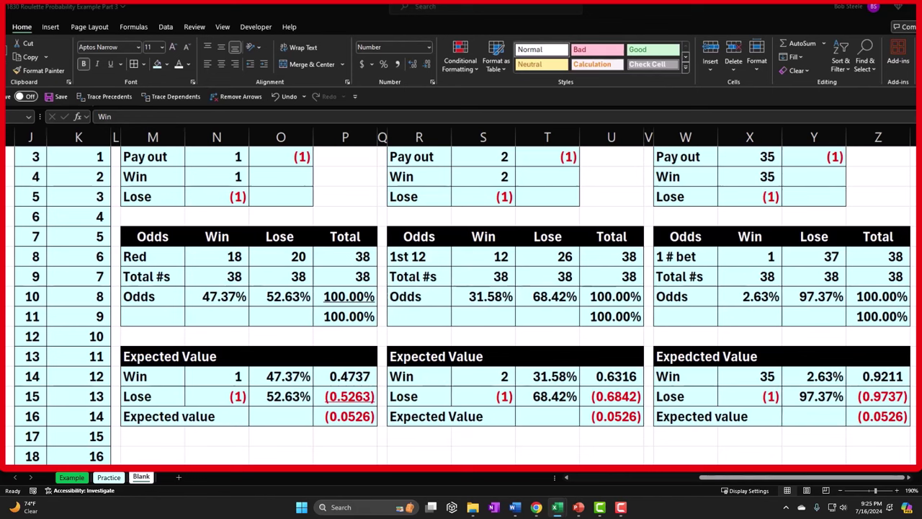
Step: Enter the heading "What Payout Would Make the Game Fair" in W19
{"action": "left_click_drag", "start_coordinate": [738, 380], "coordinate": [878, 416]}
{"action": "left_click", "coordinate": [657, 421]}
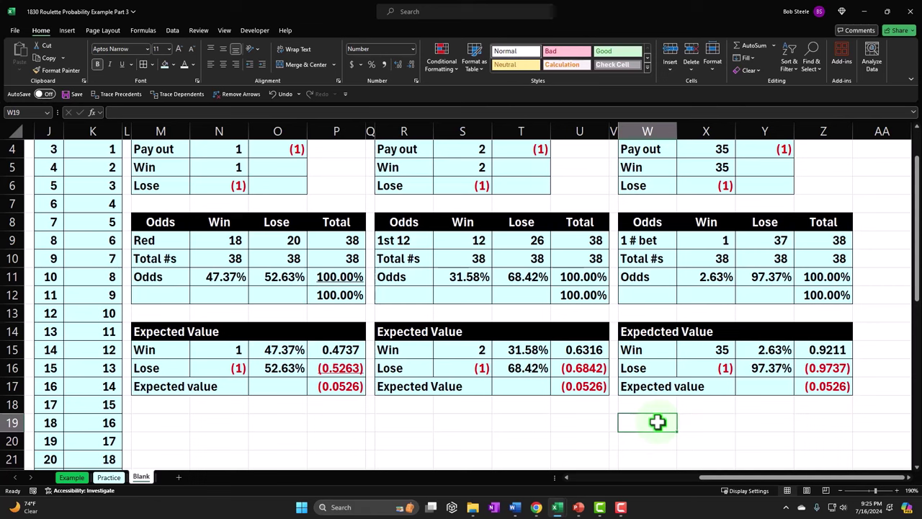
{"action": "type", "text": "Wh"}
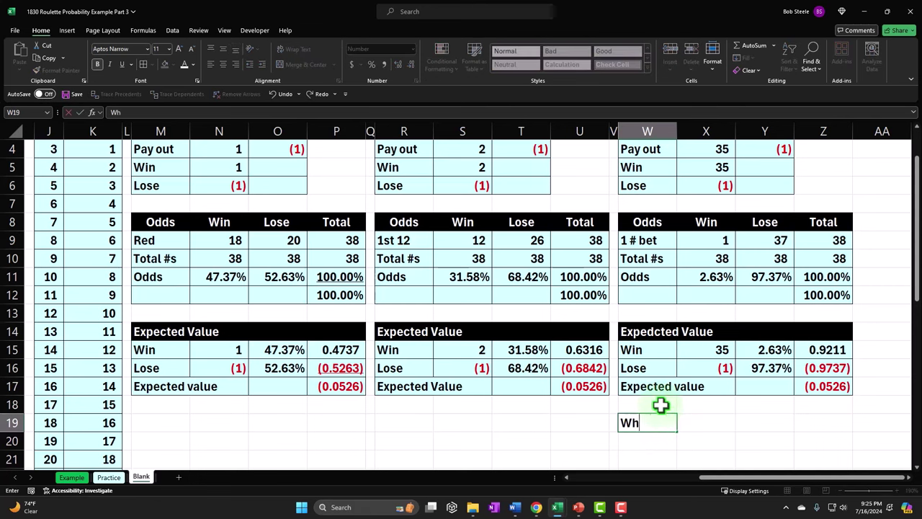
{"action": "type", "text": "at Payout Wol"}
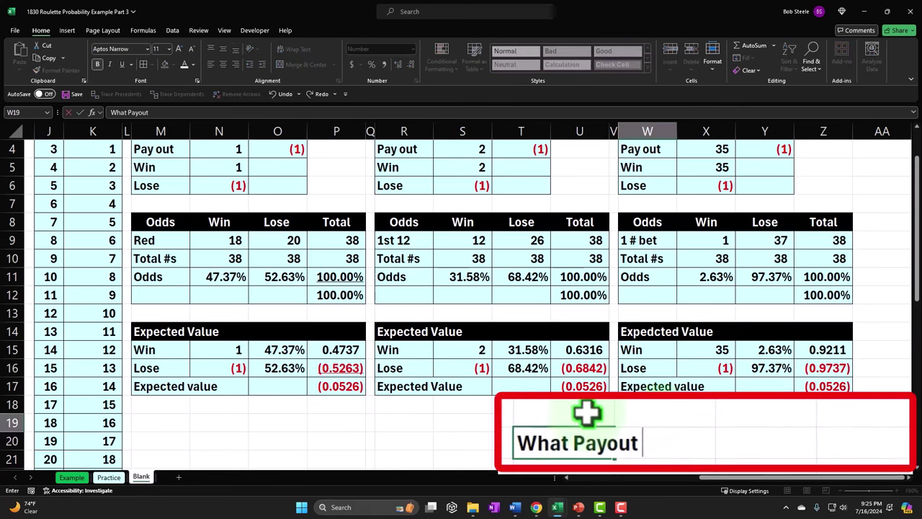
{"action": "key", "text": "BackSpace"}
{"action": "key", "text": "BackSpace"}
{"action": "type", "text": "ou"}
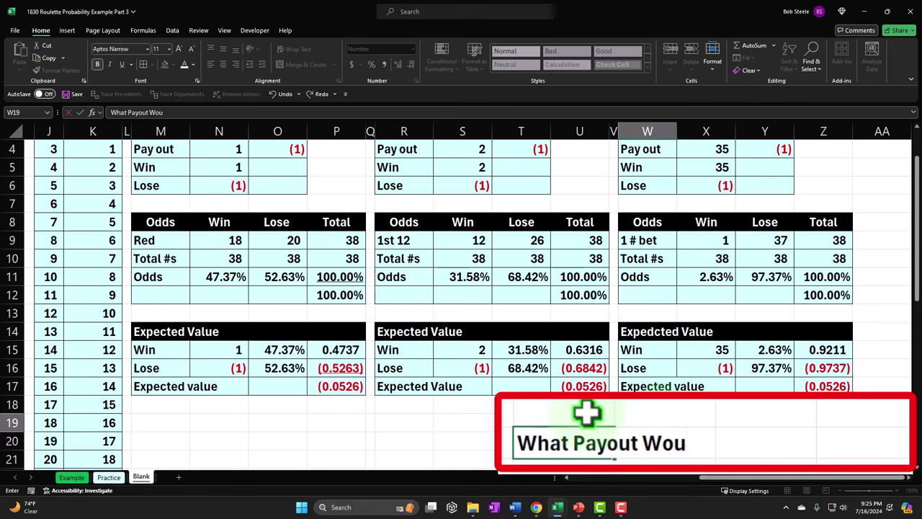
{"action": "type", "text": "ld Make the Game Fair"}
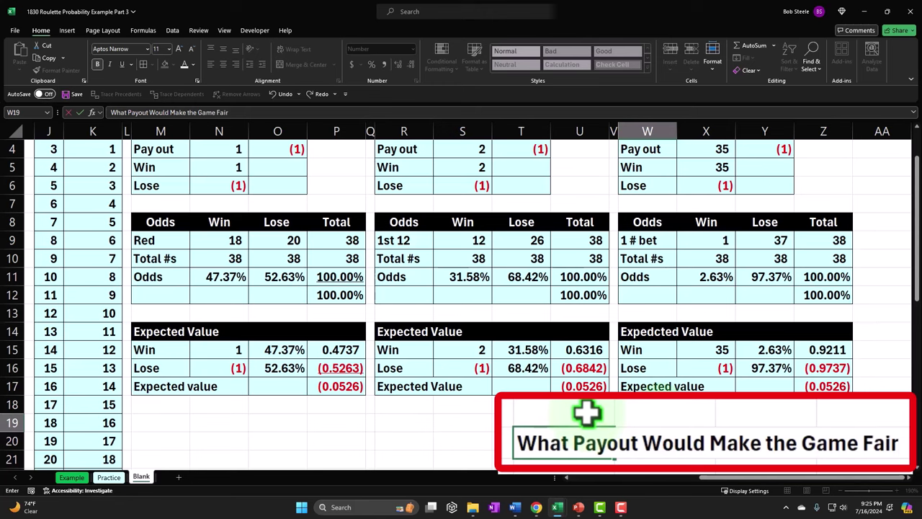
{"action": "key", "text": "Return"}
{"action": "scroll", "coordinate": [695, 368], "scroll_direction": "up", "scroll_amount": 1}
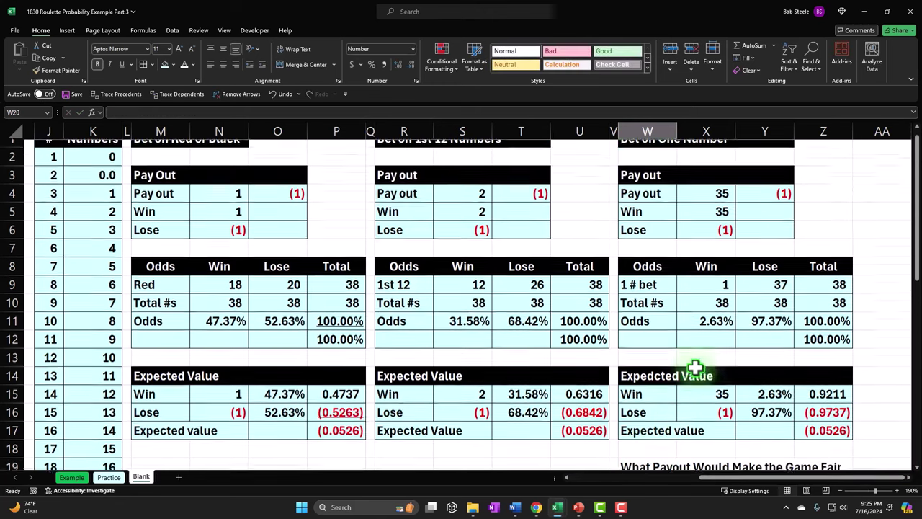
{"action": "left_click", "coordinate": [747, 335]}
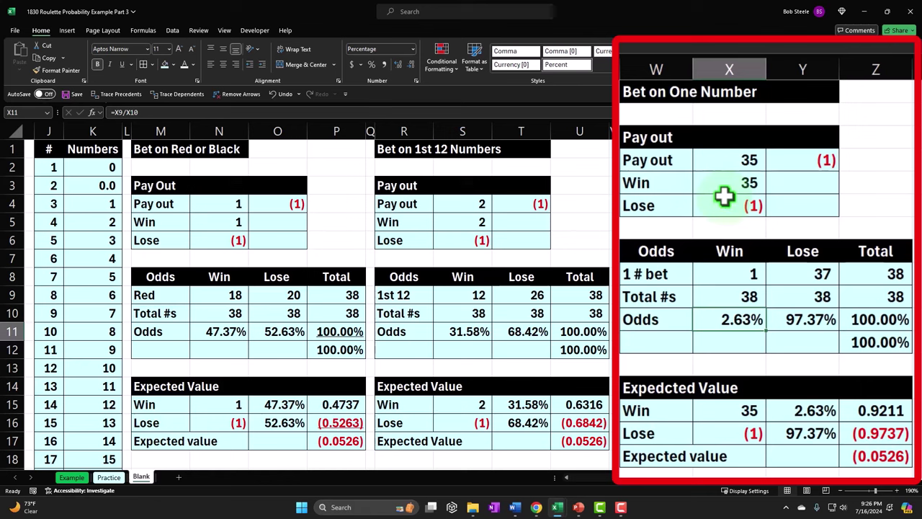
{"action": "left_click", "coordinate": [725, 197]}
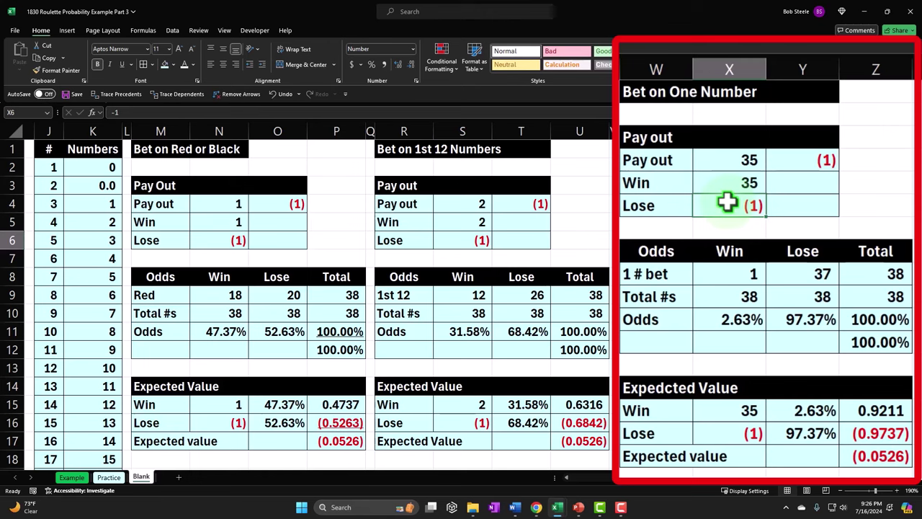
{"action": "scroll", "coordinate": [726, 204], "scroll_direction": "down", "scroll_amount": 3}
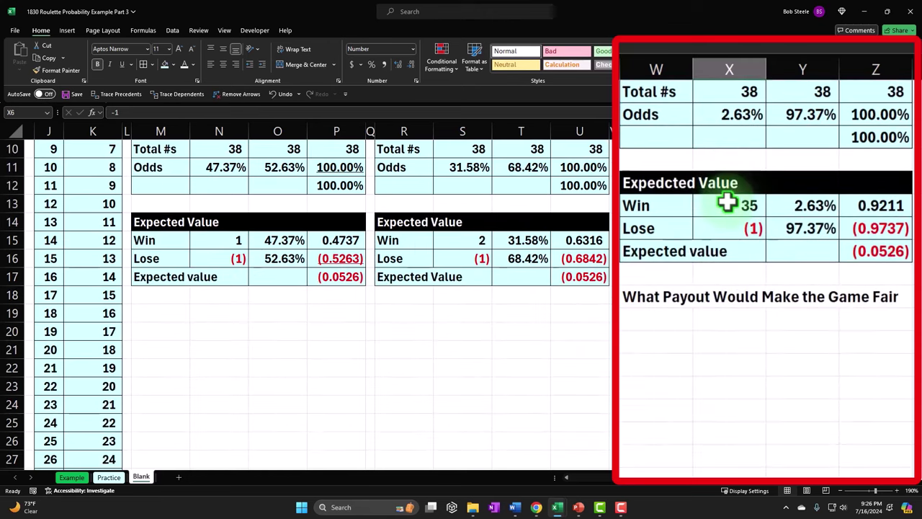
{"action": "scroll", "coordinate": [726, 203], "scroll_direction": "up", "scroll_amount": 3}
Step: Format the fair payout heading across W19:Z19 with black fill and white font
{"action": "scroll", "coordinate": [727, 204], "scroll_direction": "down", "scroll_amount": 3}
{"action": "left_click_drag", "start_coordinate": [665, 295], "coordinate": [862, 297]}
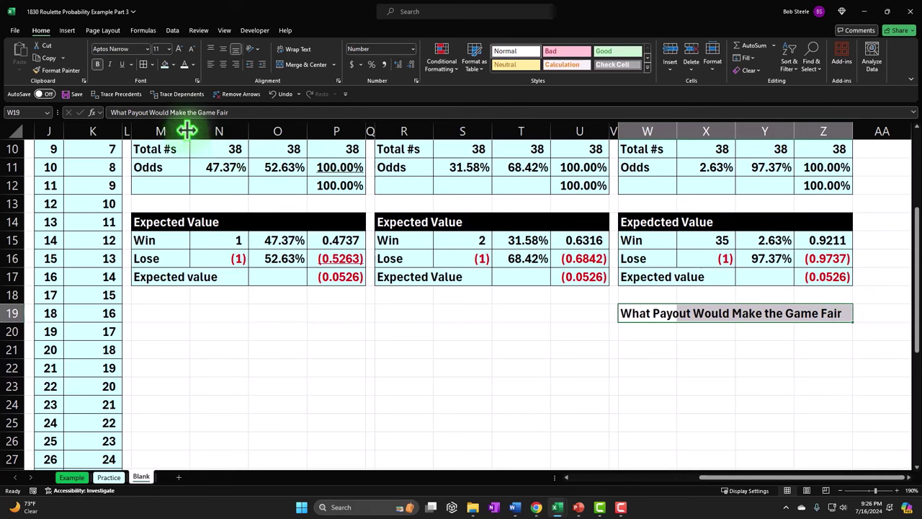
{"action": "left_click", "coordinate": [173, 64]}
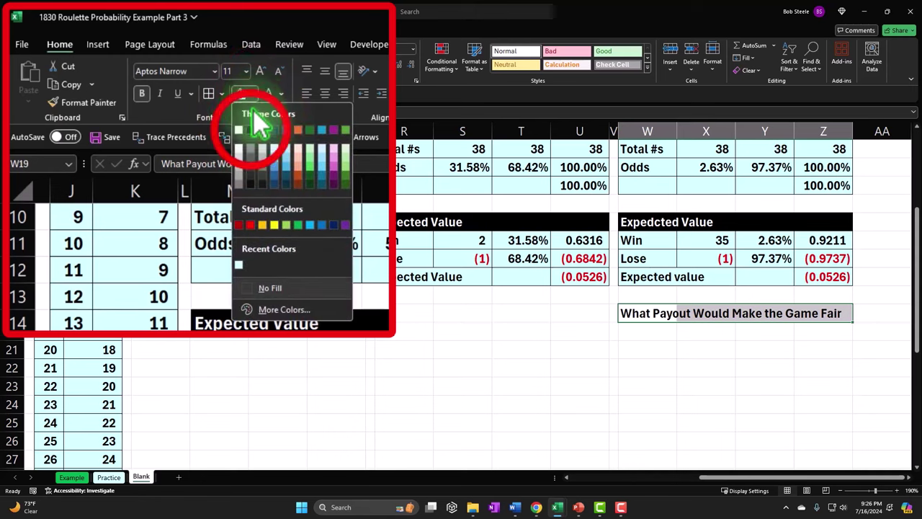
{"action": "left_click", "coordinate": [250, 130]}
{"action": "left_click", "coordinate": [268, 92]}
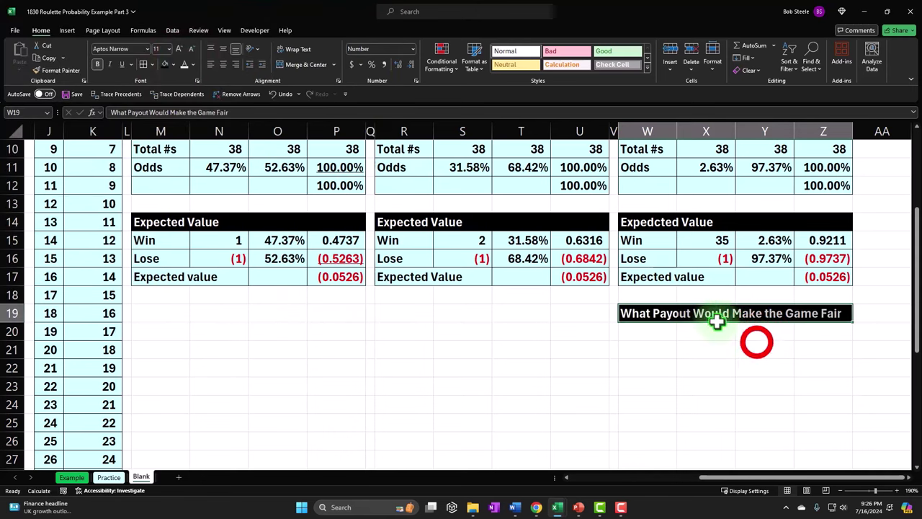
Step: Label W20 "Pay out" directly below the fair payout heading
{"action": "left_click", "coordinate": [649, 350]}
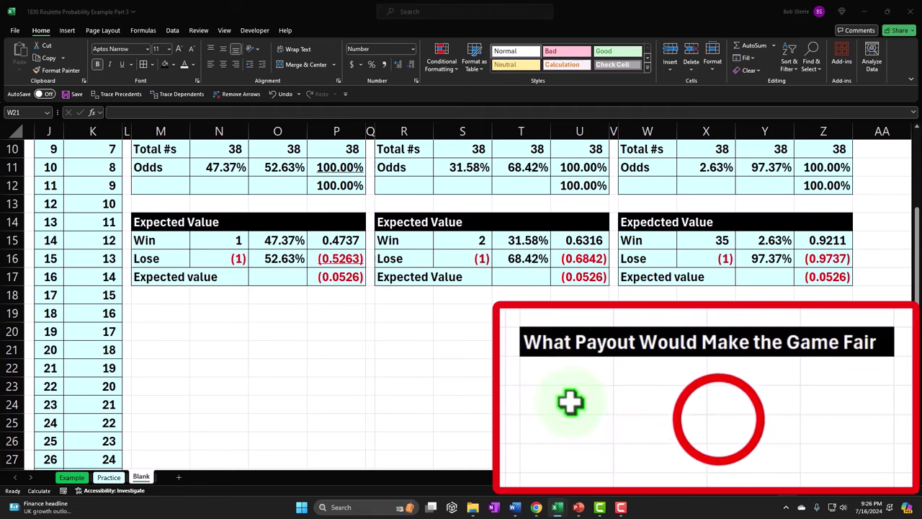
{"action": "scroll", "coordinate": [777, 349], "scroll_direction": "up", "scroll_amount": 1}
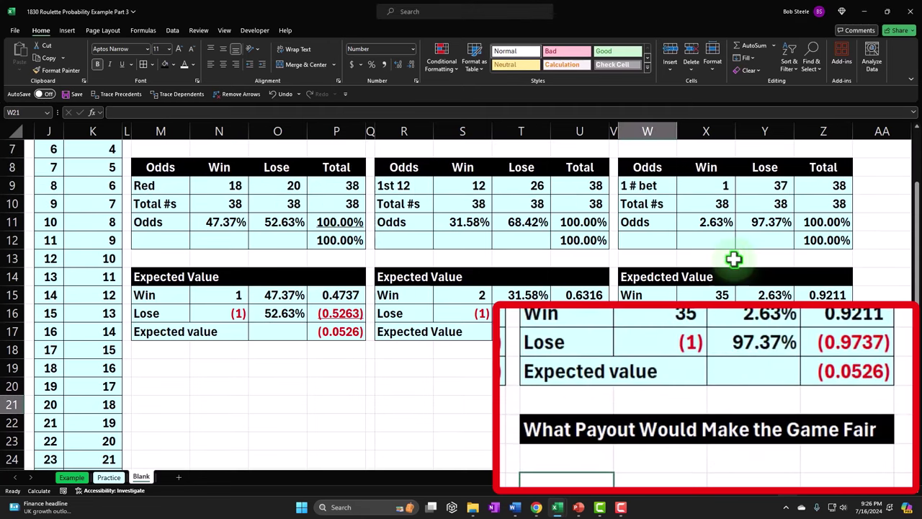
{"action": "scroll", "coordinate": [734, 259], "scroll_direction": "down", "scroll_amount": 1}
{"action": "left_click", "coordinate": [575, 364]}
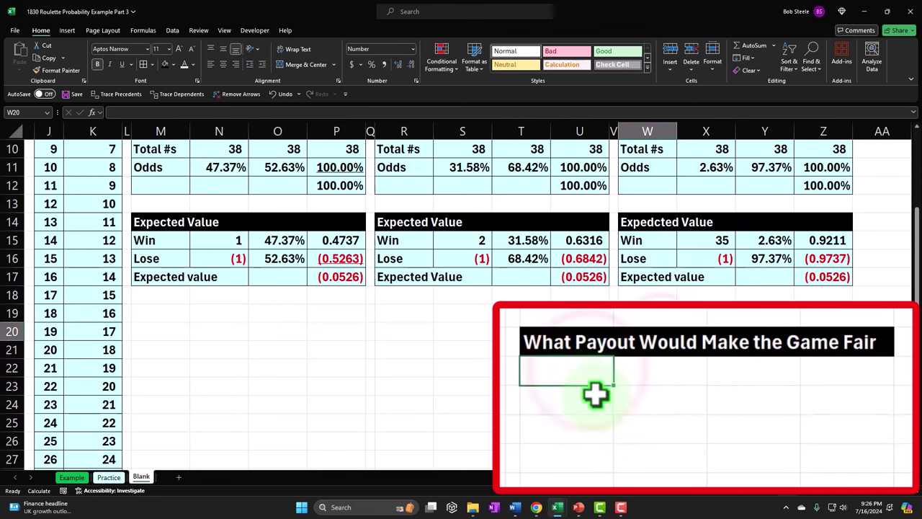
{"action": "type", "text": "Pa"}
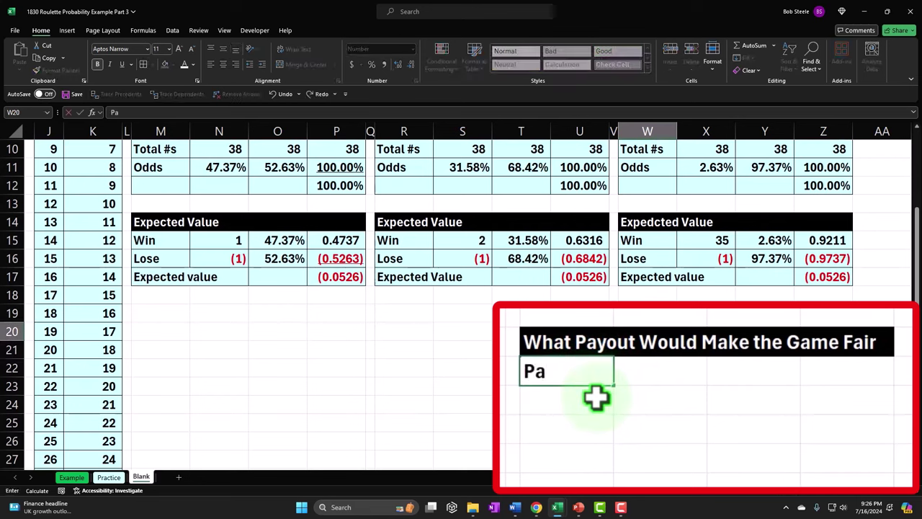
{"action": "type", "text": "y out"}
{"action": "key", "text": "Tab"}
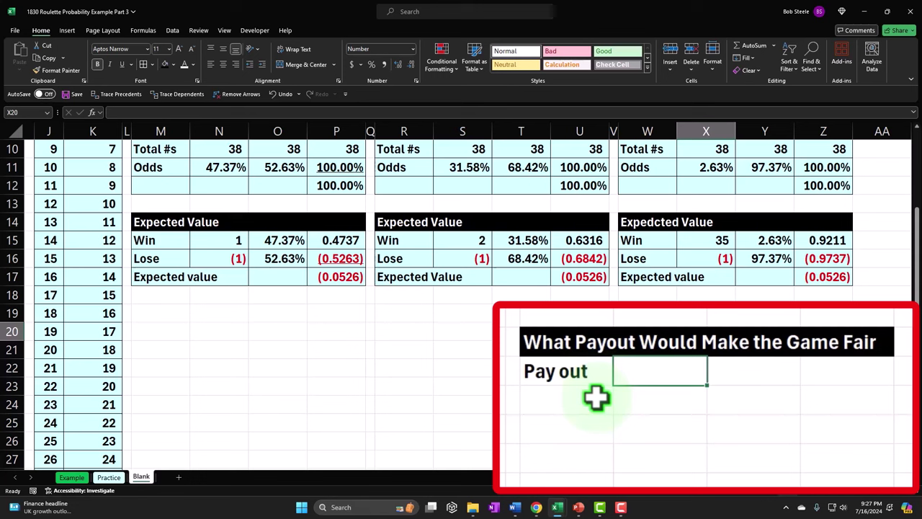
Step: Calculate the fair payout in X20 with the formula =38-1 and enter 1 beside it in Y20
{"action": "type", "text": "="}
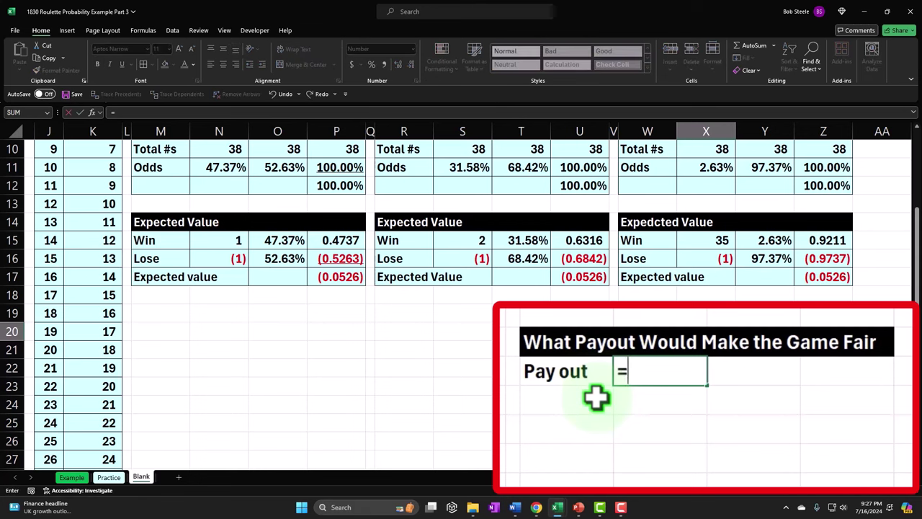
{"action": "type", "text": "38-1"}
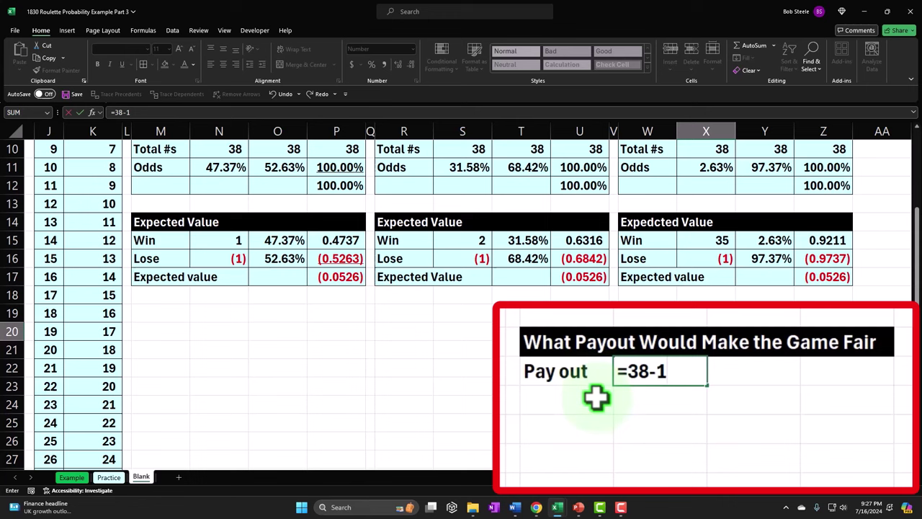
{"action": "key", "text": "Return"}
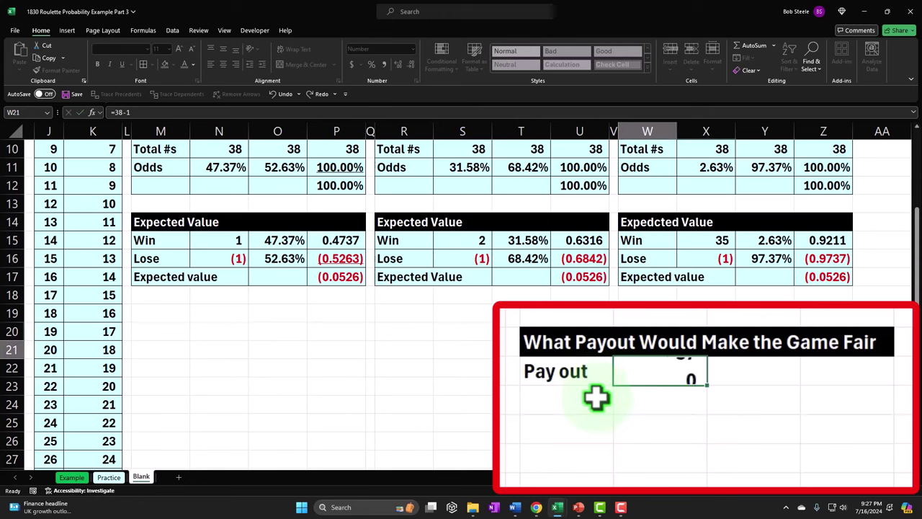
{"action": "key", "text": "Left"}
{"action": "key", "text": "Up"}
{"action": "key", "text": "Right"}
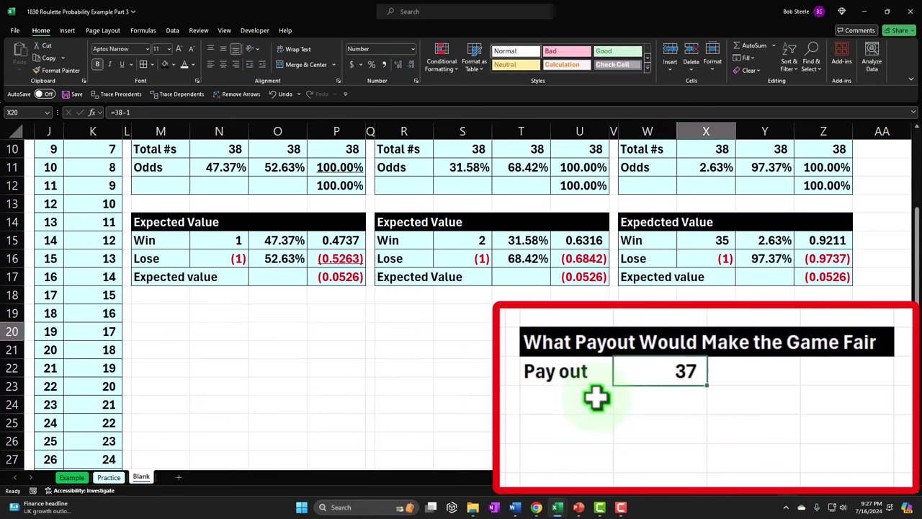
{"action": "key", "text": "Right"}
{"action": "type", "text": "1"}
{"action": "key", "text": "Return"}
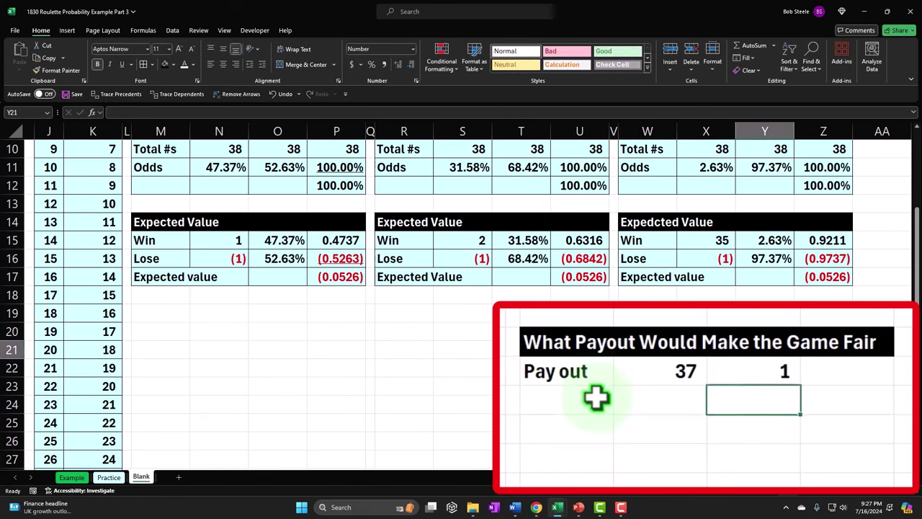
{"action": "key", "text": "Up"}
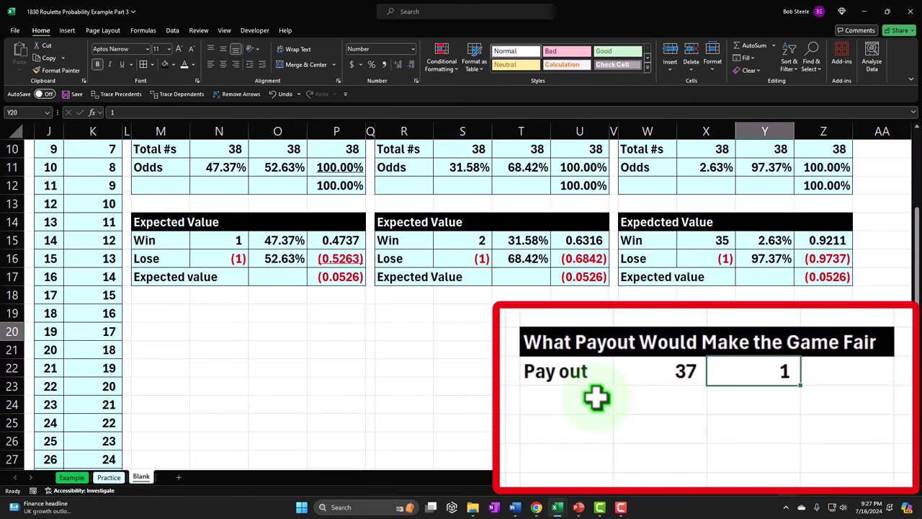
Step: Move the Pay out row W20:Y20 down two rows to W22:Y22
{"action": "left_click_drag", "start_coordinate": [667, 373], "coordinate": [754, 372]}
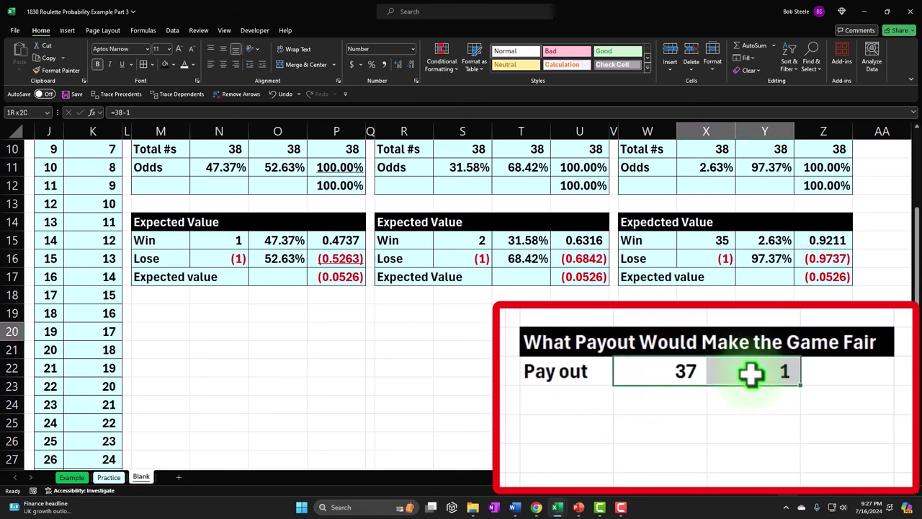
{"action": "left_click_drag", "start_coordinate": [587, 375], "coordinate": [772, 381]}
{"action": "left_click_drag", "start_coordinate": [679, 383], "coordinate": [685, 447]}
Step: Enter the heading "Pay out" in W21 and format W21:Z21 with black fill and white font
{"action": "left_click", "coordinate": [589, 397]}
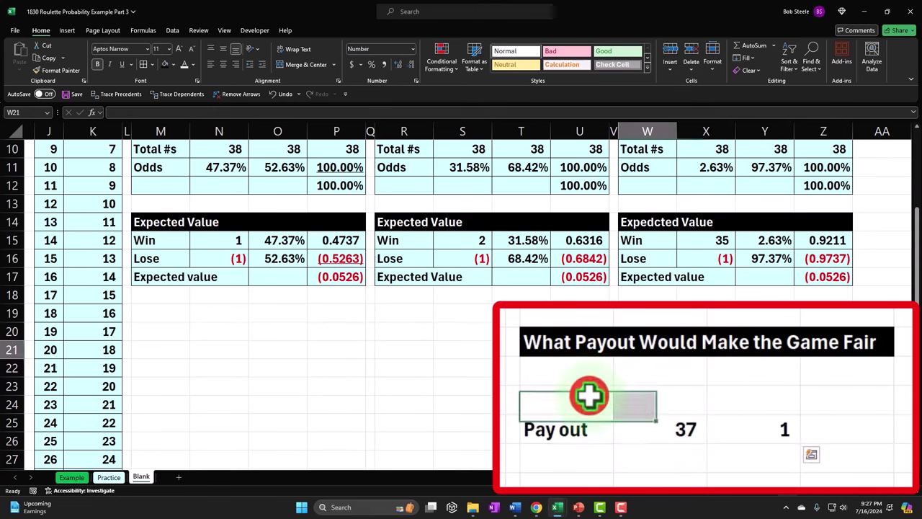
{"action": "type", "text": "Pay out"}
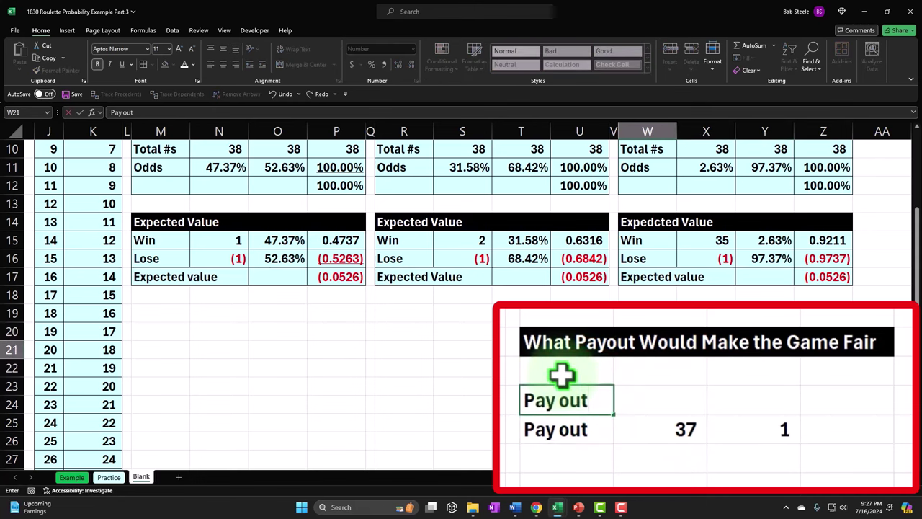
{"action": "key", "text": "Return"}
{"action": "left_click", "coordinate": [564, 395]}
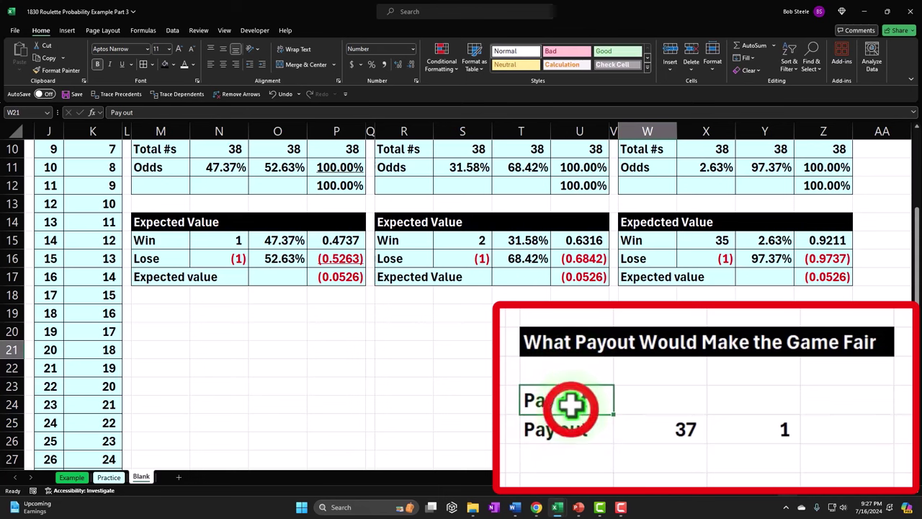
{"action": "left_click_drag", "start_coordinate": [665, 353], "coordinate": [828, 351]}
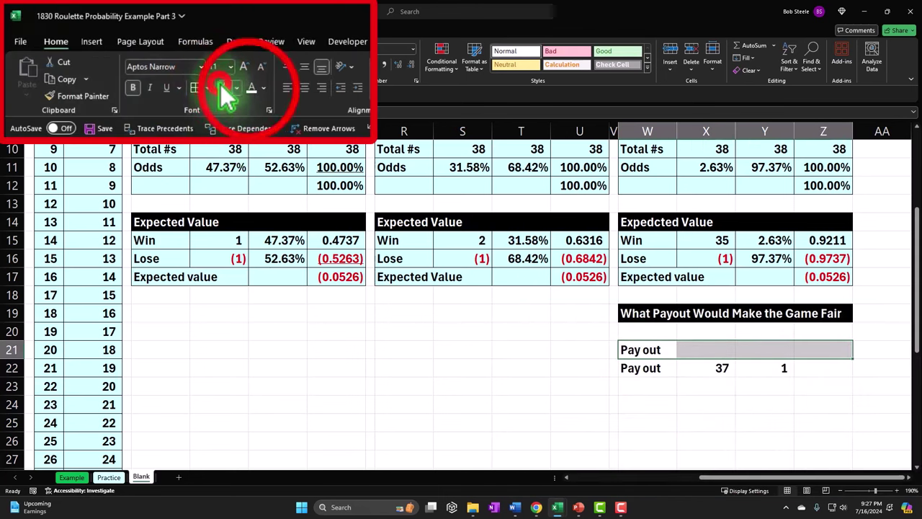
{"action": "left_click", "coordinate": [164, 64]}
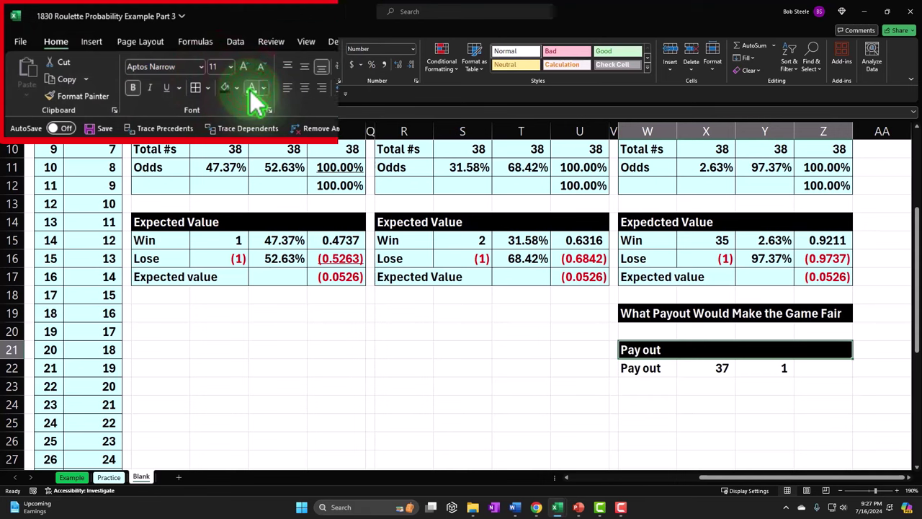
Step: Make the value in Y22 negative so the Pay out row holds -1 beside the fair payout
{"action": "key", "text": "Down"}
{"action": "key", "text": "Down"}
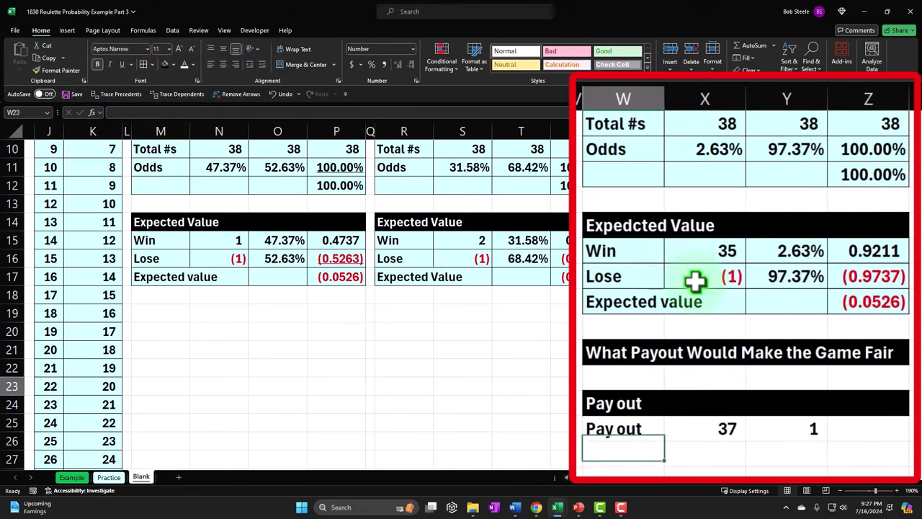
{"action": "key", "text": "Right"}
{"action": "key", "text": "Up"}
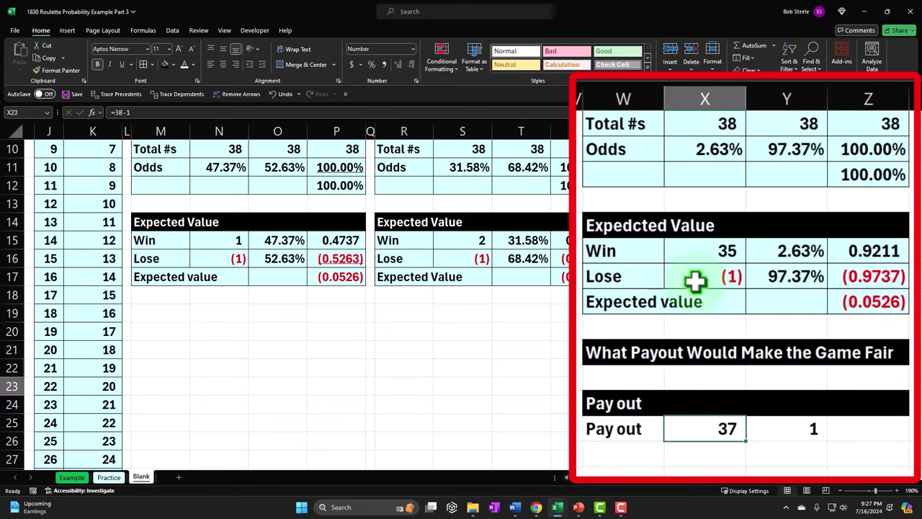
{"action": "key", "text": "Left"}
{"action": "key", "text": "Right"}
{"action": "key", "text": "Right"}
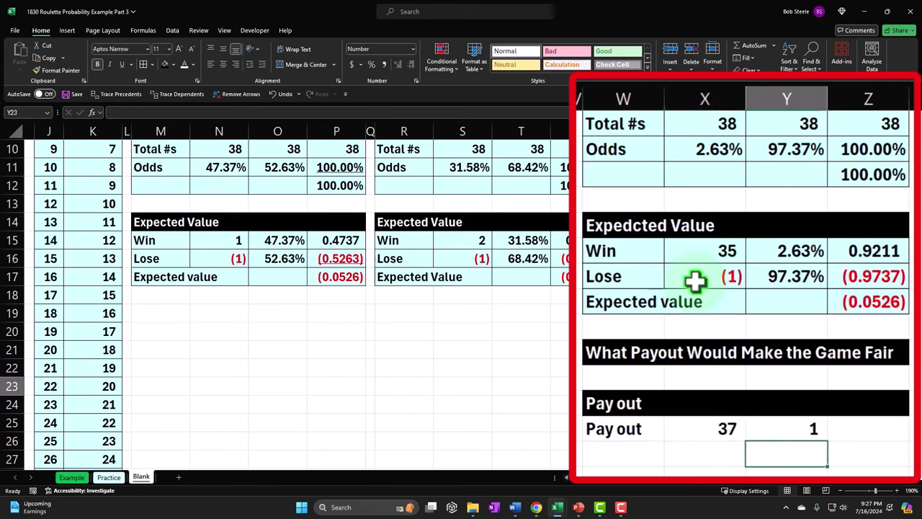
{"action": "key", "text": "Up"}
{"action": "type", "text": "-"}
{"action": "key", "text": "Tab"}
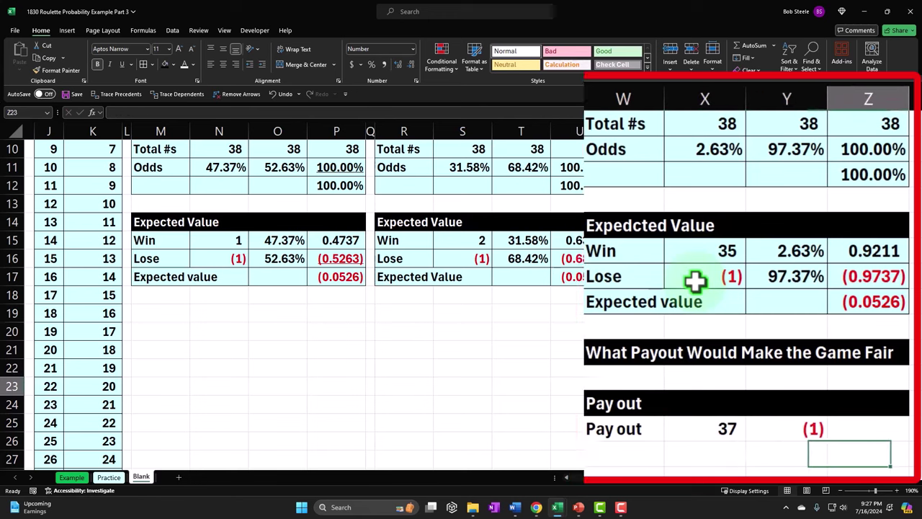
Step: Copy the plain format of Z22 onto Z21 with Format Painter to remove its black heading fill
{"action": "left_click", "coordinate": [67, 71]}
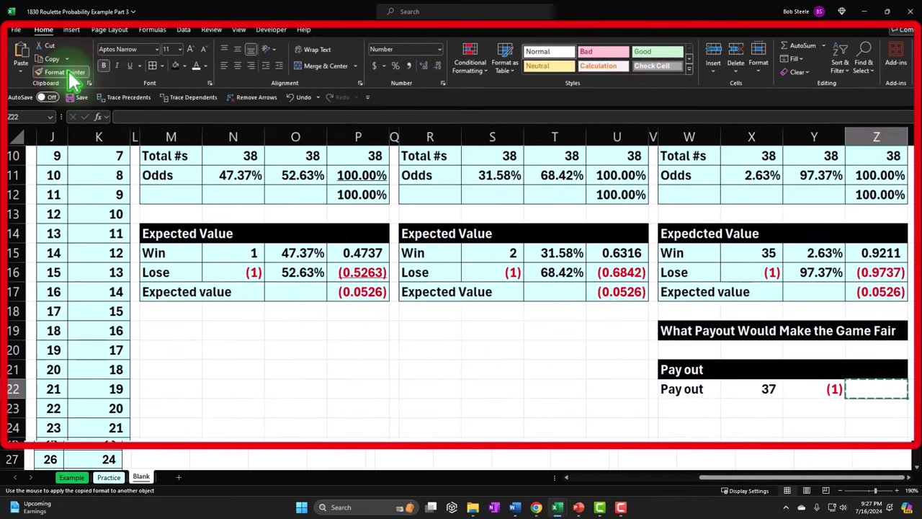
{"action": "key", "text": "Up"}
{"action": "key", "text": "Return"}
Step: Label W23 "Win" and link X23 to the fair payout amount in X22
{"action": "key", "text": "Left"}
{"action": "key", "text": "Left"}
{"action": "key", "text": "Left"}
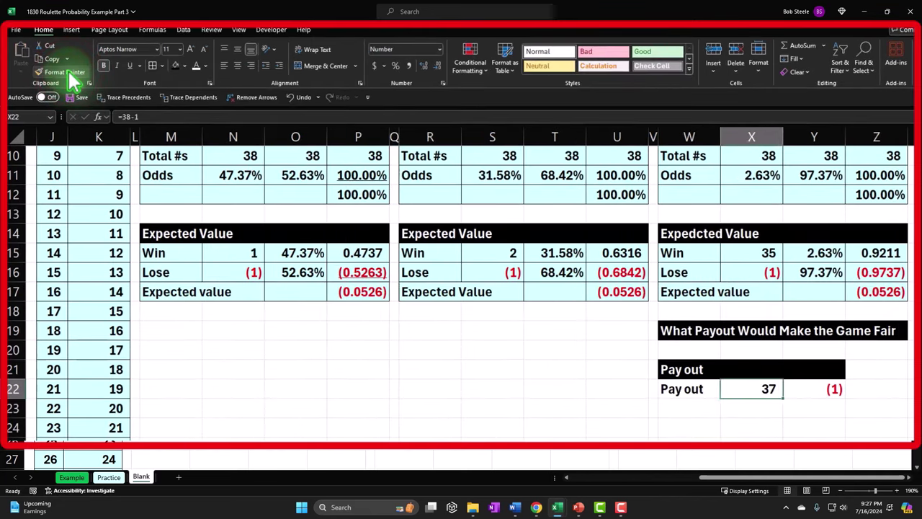
{"action": "key", "text": "Down"}
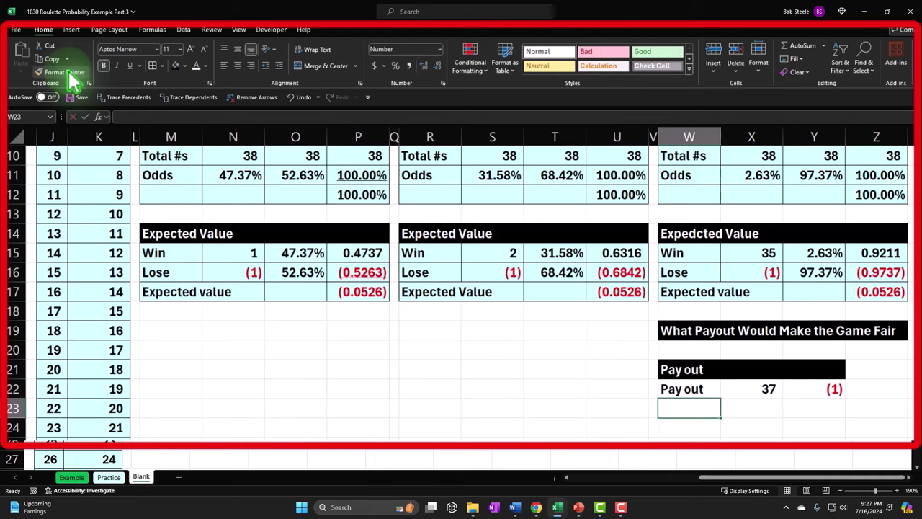
{"action": "type", "text": "Win"}
{"action": "key", "text": "Tab"}
{"action": "type", "text": "+"}
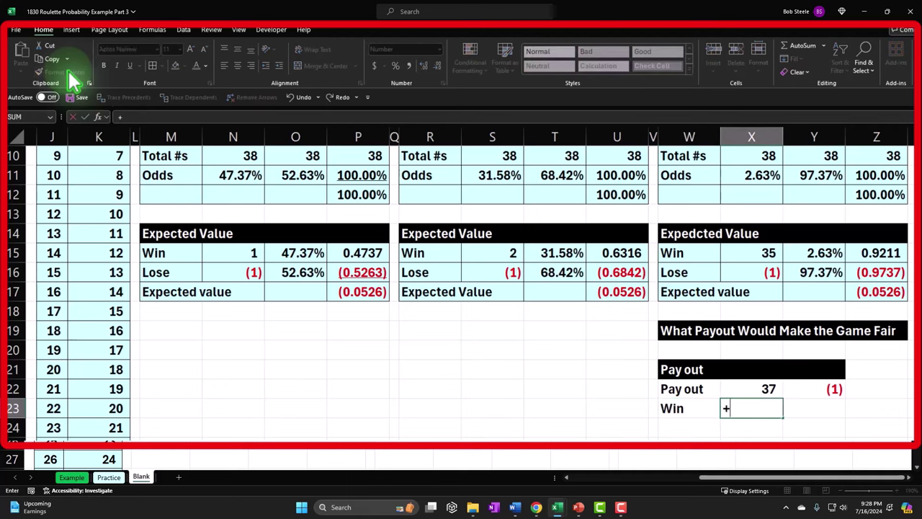
{"action": "key", "text": "Return"}
Step: Label W24 "Lose" and link X24 to the -1 in Y22
{"action": "type", "text": "Lose"}
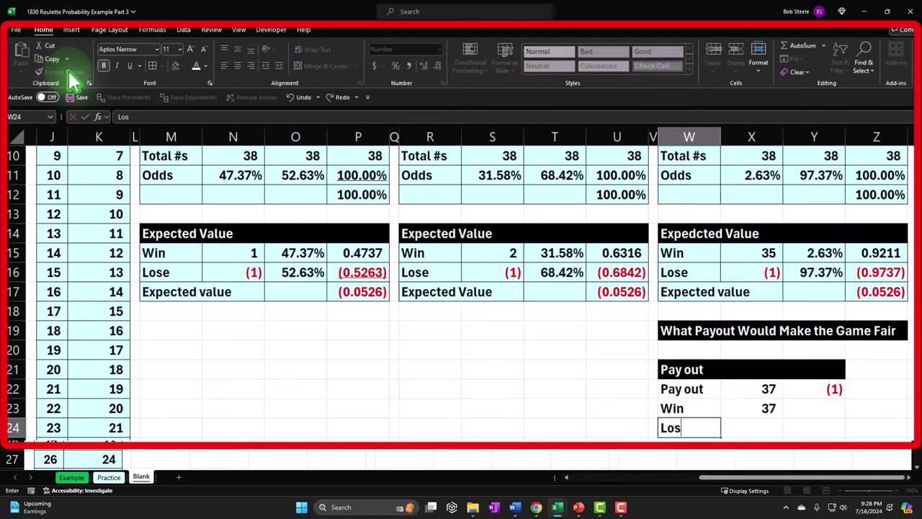
{"action": "key", "text": "Tab"}
{"action": "type", "text": "+"}
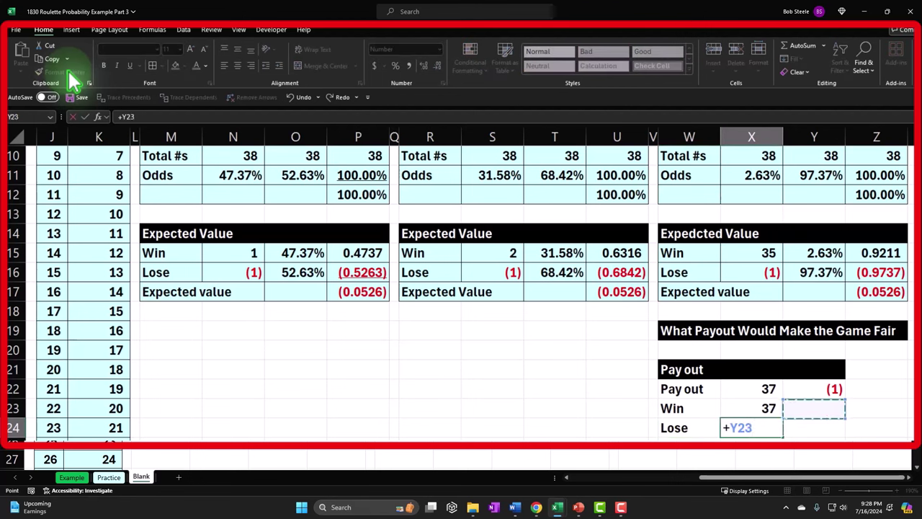
{"action": "key", "text": "Return"}
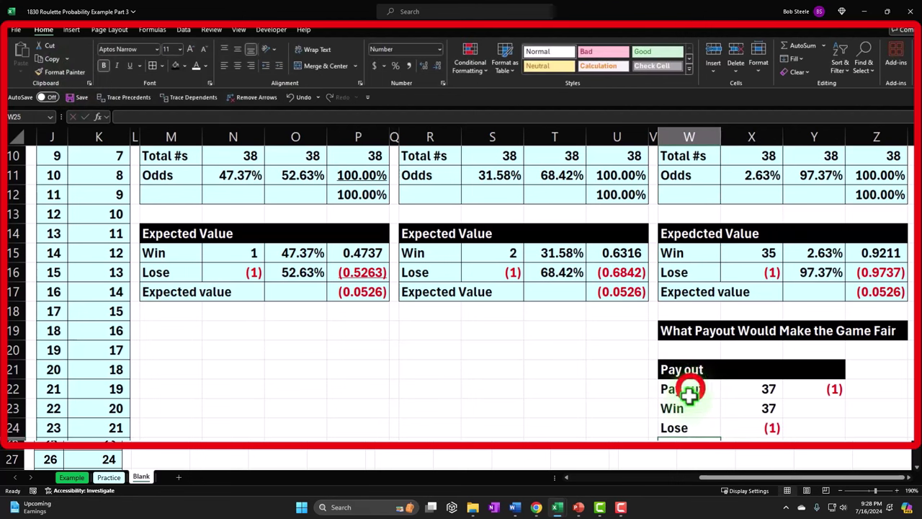
Step: Add borders and the recently used light blue fill to the payout table W22:Y24
{"action": "left_click_drag", "start_coordinate": [683, 390], "coordinate": [811, 421]}
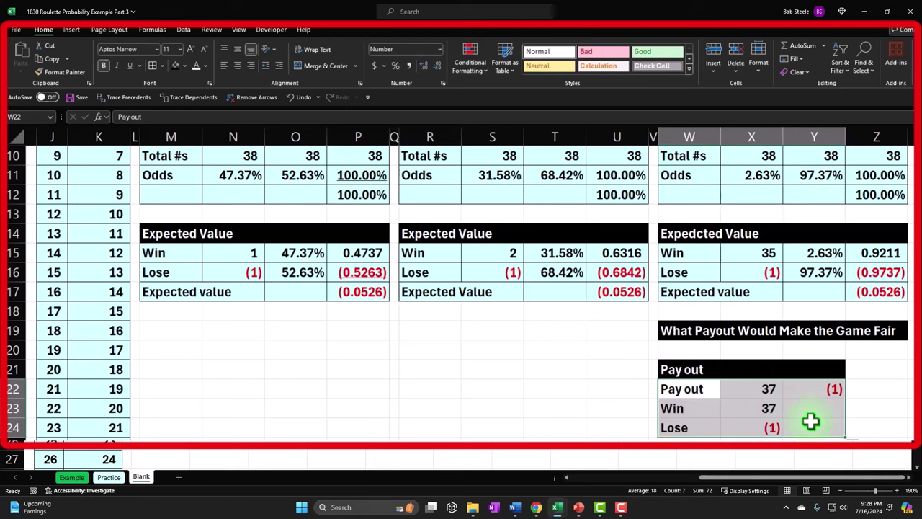
{"action": "left_click", "coordinate": [152, 65]}
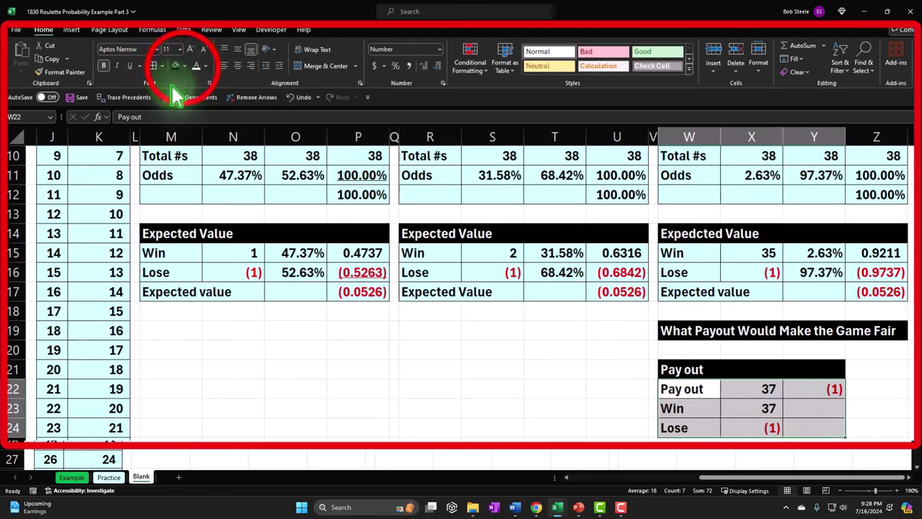
{"action": "left_click", "coordinate": [184, 65]}
{"action": "left_click", "coordinate": [174, 192]}
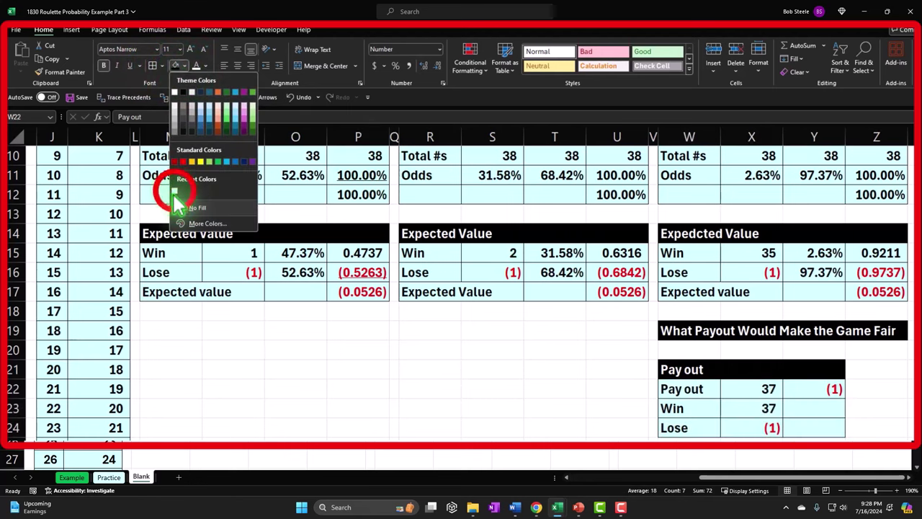
{"action": "left_click", "coordinate": [569, 393]}
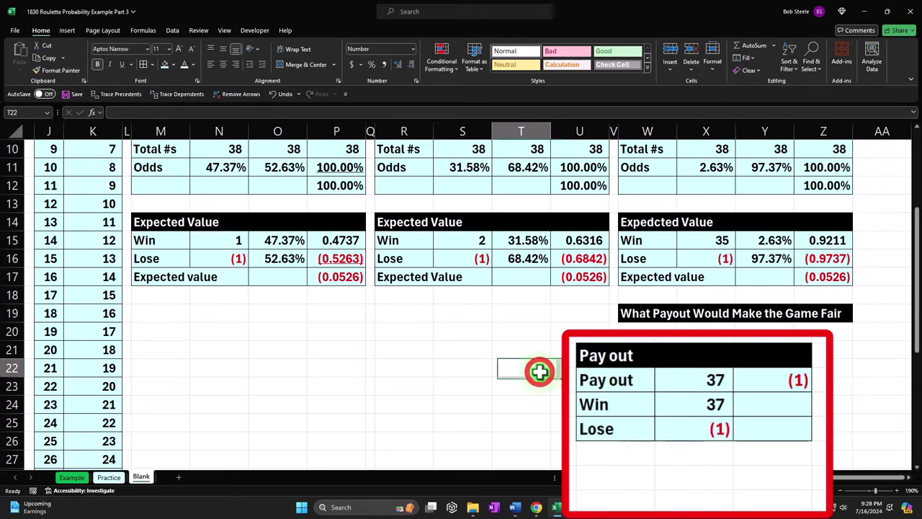
Step: Label W26 "Odds" and link X26 to the Win heading in X8
{"action": "left_click", "coordinate": [616, 477]}
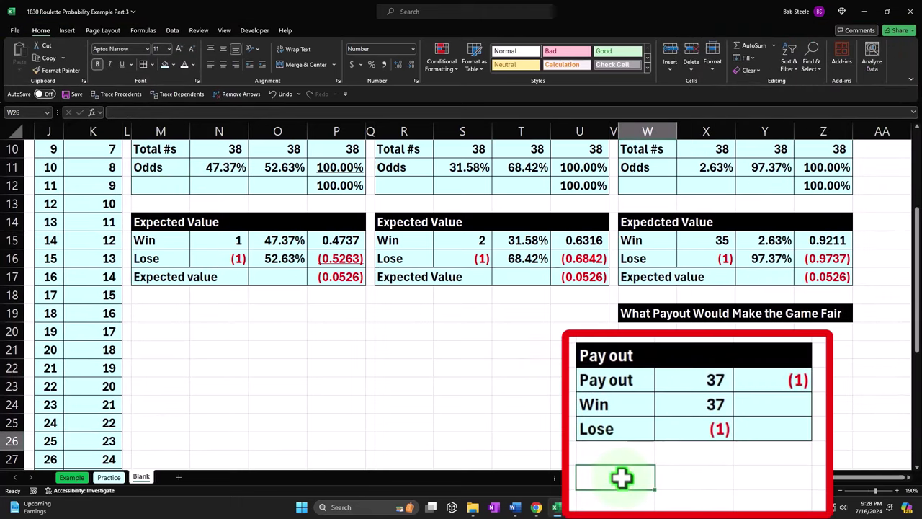
{"action": "type", "text": "Odds"}
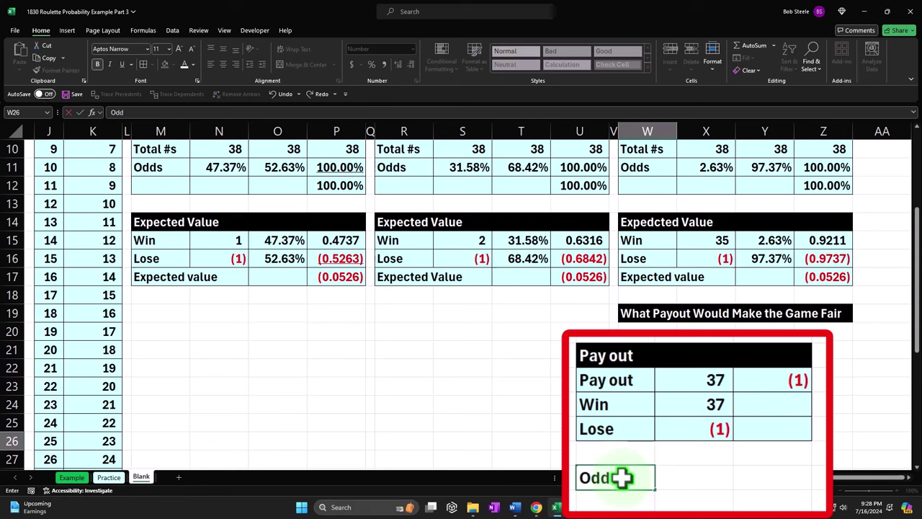
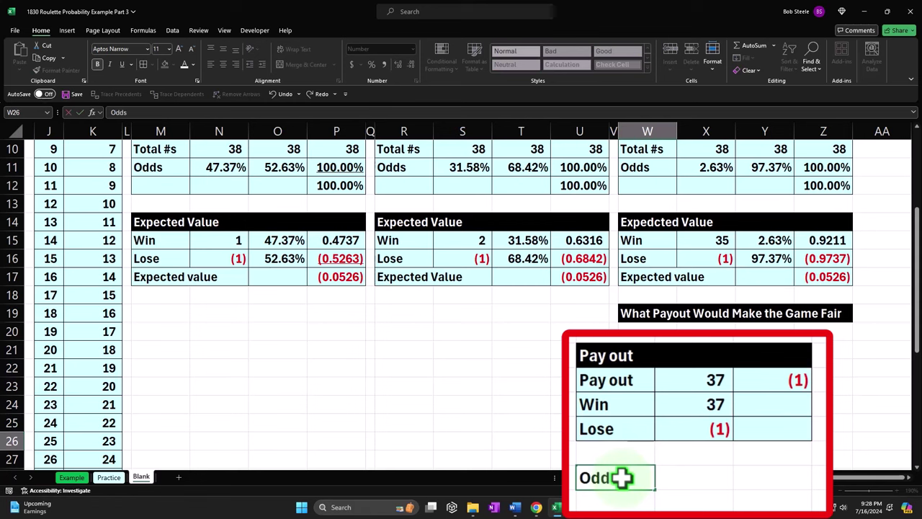
{"action": "key", "text": "Tab"}
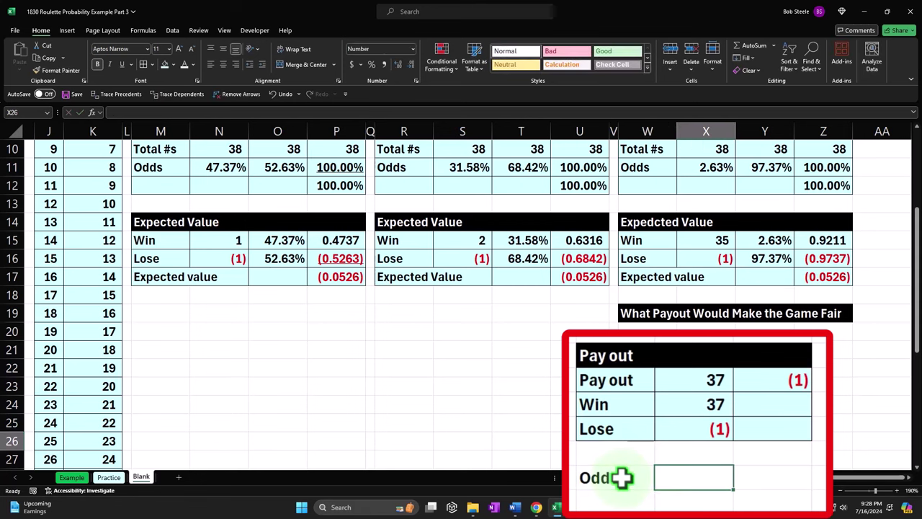
{"action": "type", "text": "Win"}
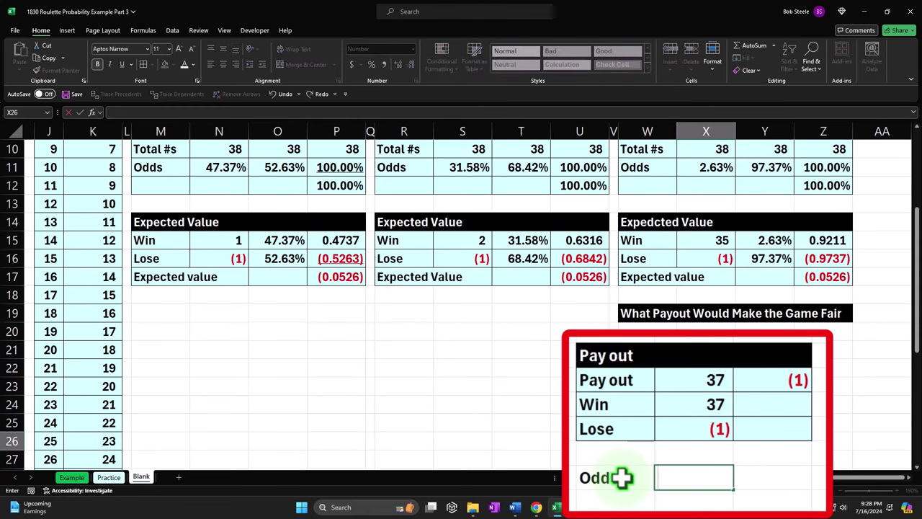
{"action": "type", "text": "="}
{"action": "key", "text": "Up"}
{"action": "key", "text": "Up"}
{"action": "key", "text": "Up"}
{"action": "key", "text": "Up"}
{"action": "key", "text": "Up"}
{"action": "key", "text": "Up"}
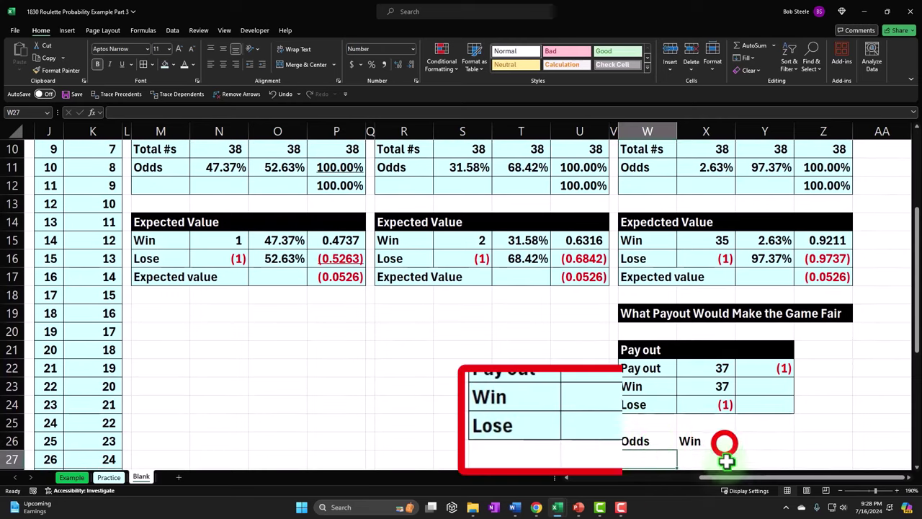
Step: Fill the linked Win heading in X26 across to Z26 to add the Lose and Total headings
{"action": "left_click", "coordinate": [706, 444]}
{"action": "scroll", "coordinate": [706, 444], "scroll_direction": "down", "scroll_amount": 1}
{"action": "left_click_drag", "start_coordinate": [654, 415], "coordinate": [807, 410]}
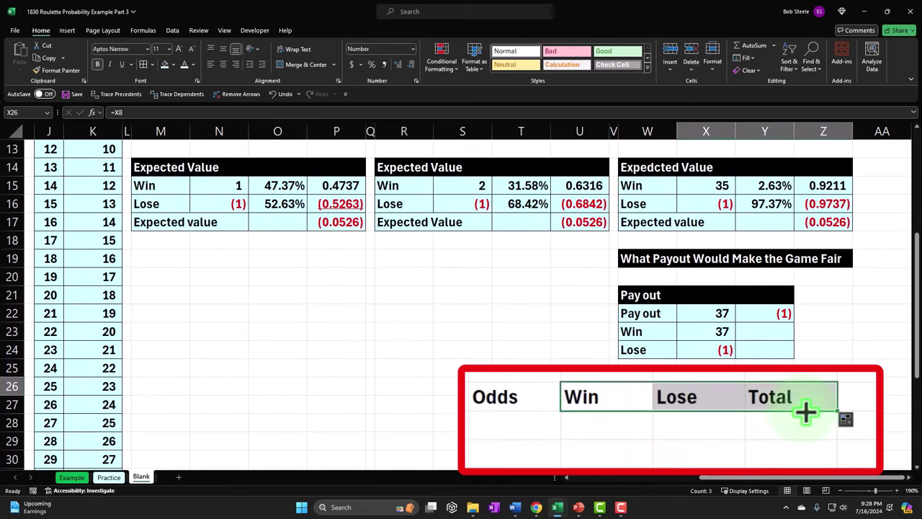
Step: Copy the black header formatting of the upper odds table's headings W8:Z8 onto the new headings in W26:Z26
{"action": "left_click_drag", "start_coordinate": [517, 401], "coordinate": [740, 402]}
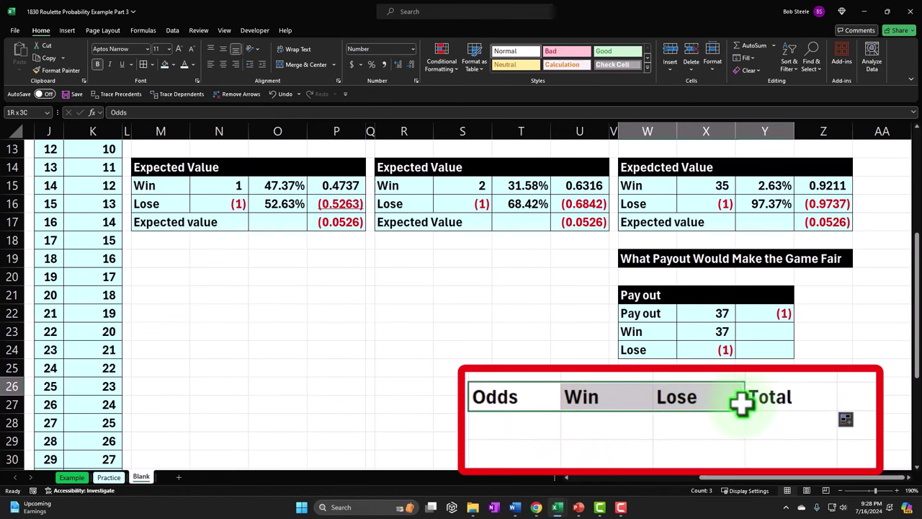
{"action": "scroll", "coordinate": [737, 418], "scroll_direction": "up", "scroll_amount": 2}
{"action": "left_click_drag", "start_coordinate": [647, 167], "coordinate": [803, 168]}
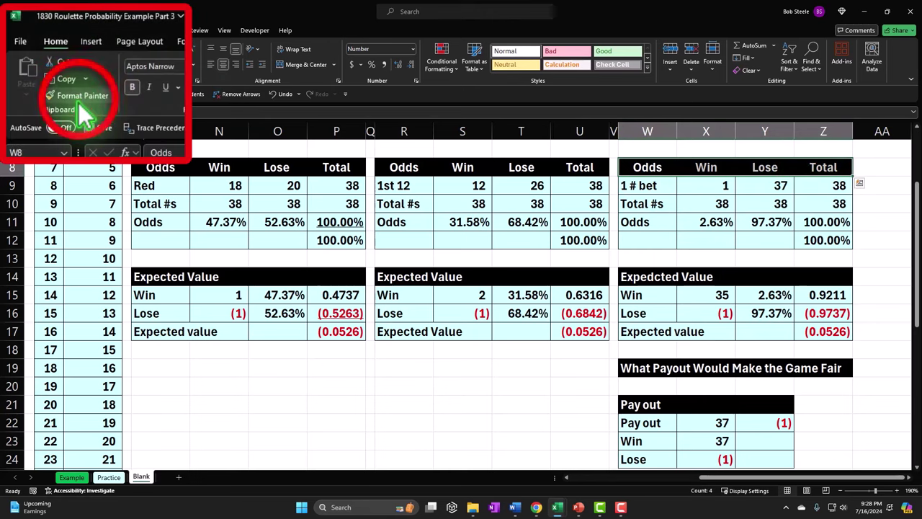
{"action": "left_click", "coordinate": [58, 72]}
{"action": "scroll", "coordinate": [663, 243], "scroll_direction": "down", "scroll_amount": 2}
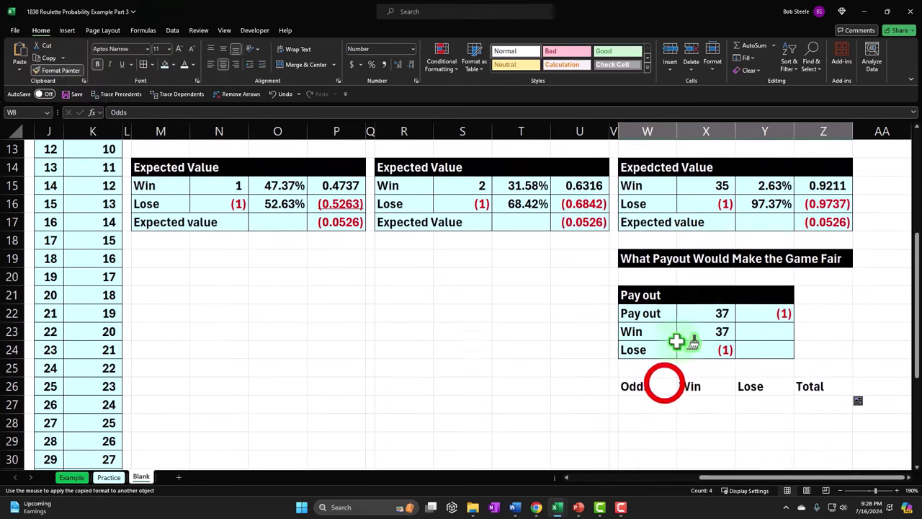
{"action": "left_click", "coordinate": [665, 385]}
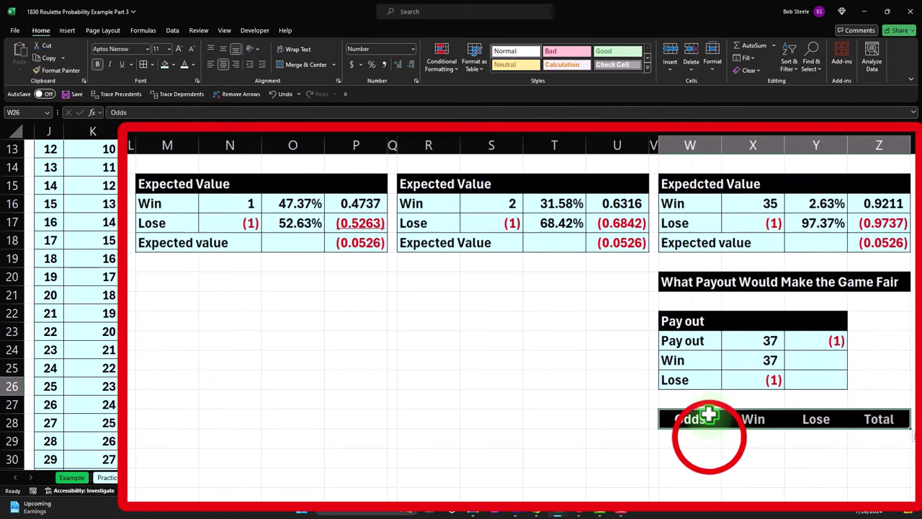
Step: Link W27 to the "1 # bet" label in W9 and fill it down to W29 for the remaining row labels
{"action": "left_click", "coordinate": [709, 435]}
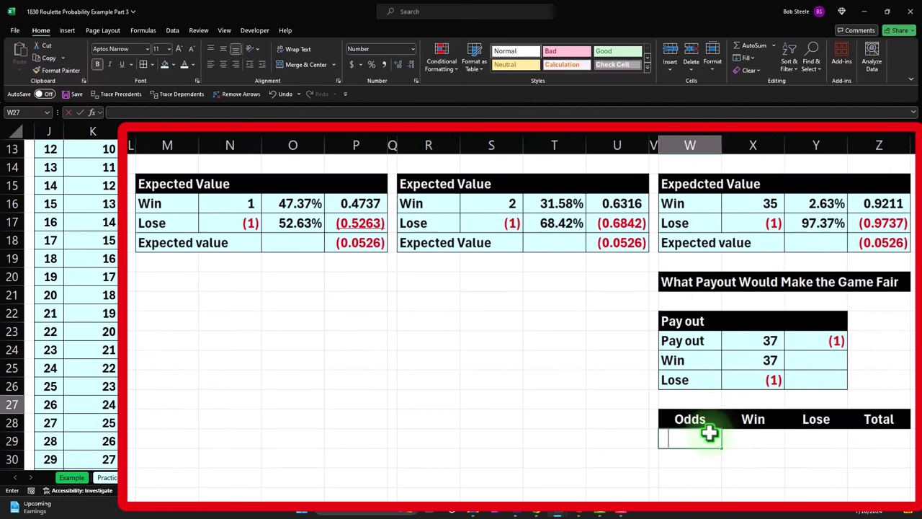
{"action": "type", "text": "="}
{"action": "scroll", "coordinate": [709, 432], "scroll_direction": "up", "scroll_amount": 3}
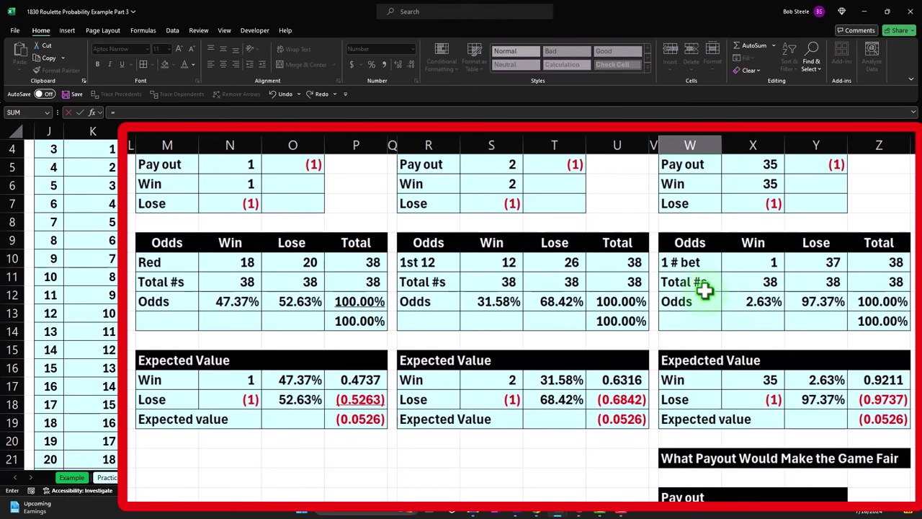
{"action": "left_click", "coordinate": [697, 263]}
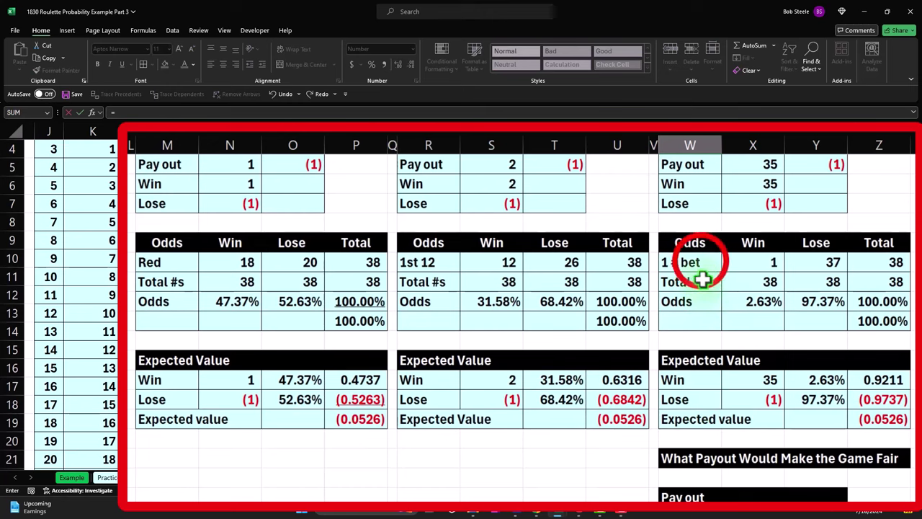
{"action": "key", "text": "Return"}
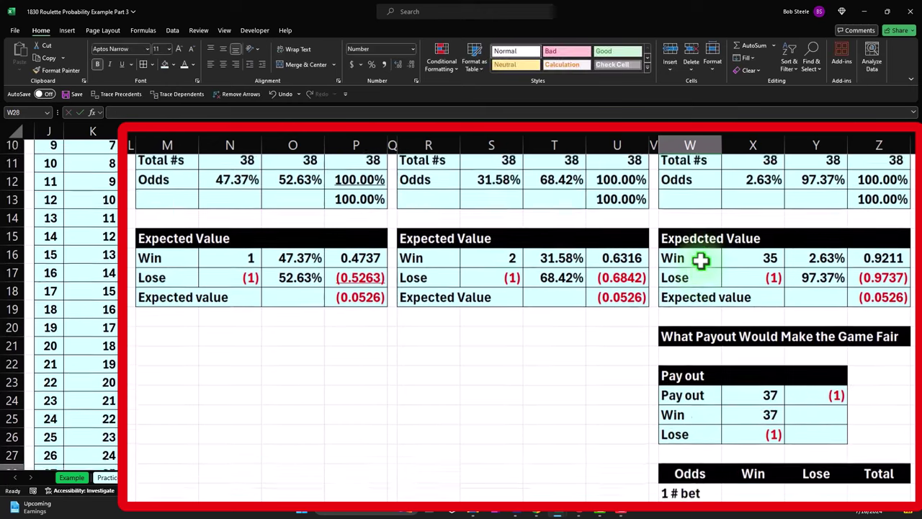
{"action": "scroll", "coordinate": [687, 328], "scroll_direction": "up", "scroll_amount": 2}
{"action": "scroll", "coordinate": [687, 332], "scroll_direction": "down", "scroll_amount": 3}
{"action": "left_click", "coordinate": [693, 420]}
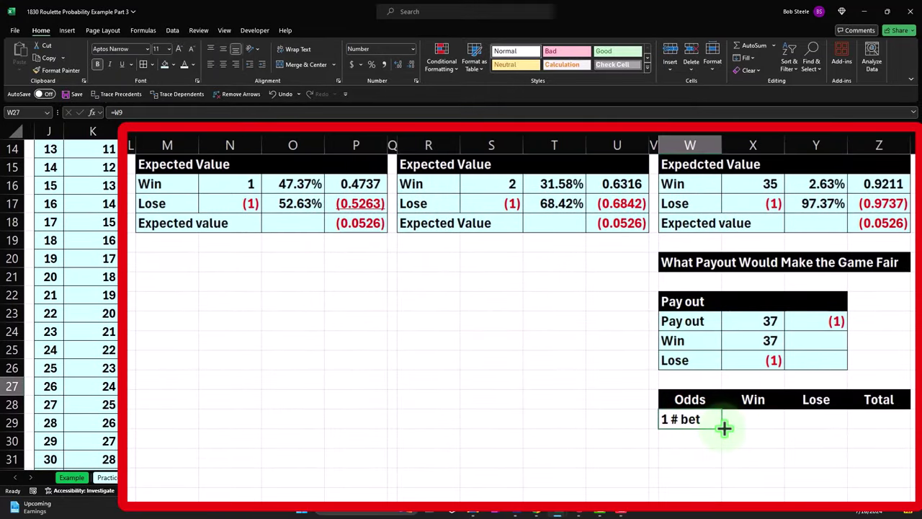
{"action": "left_click_drag", "start_coordinate": [724, 428], "coordinate": [723, 463]}
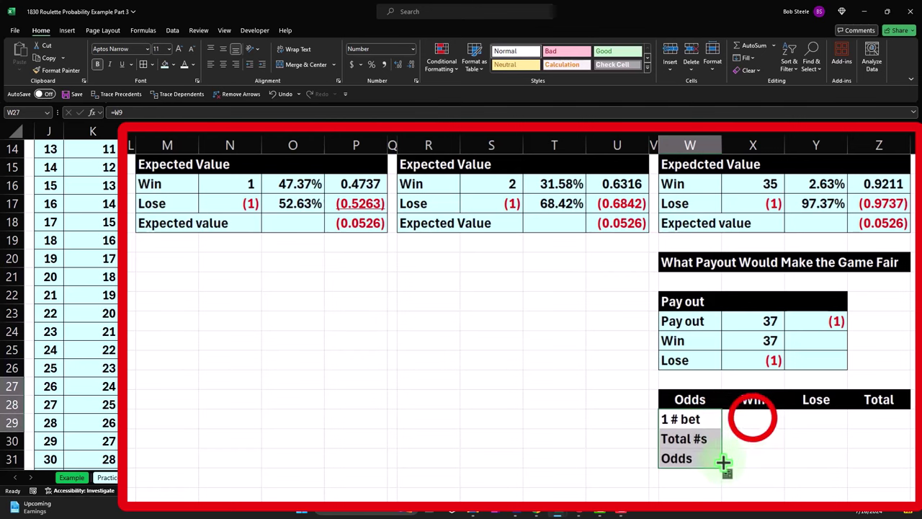
{"action": "left_click", "coordinate": [754, 418]}
{"action": "type", "text": "=-"}
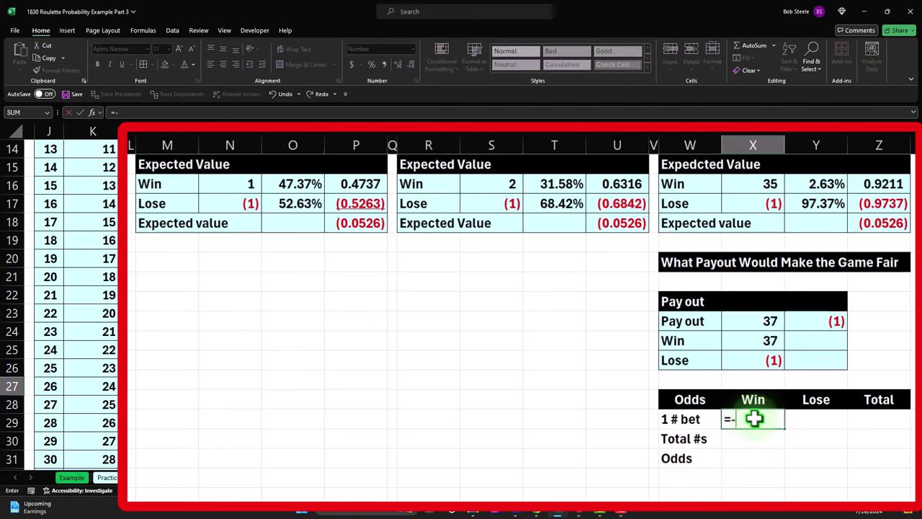
{"action": "scroll", "coordinate": [754, 418], "scroll_direction": "up", "scroll_amount": 2}
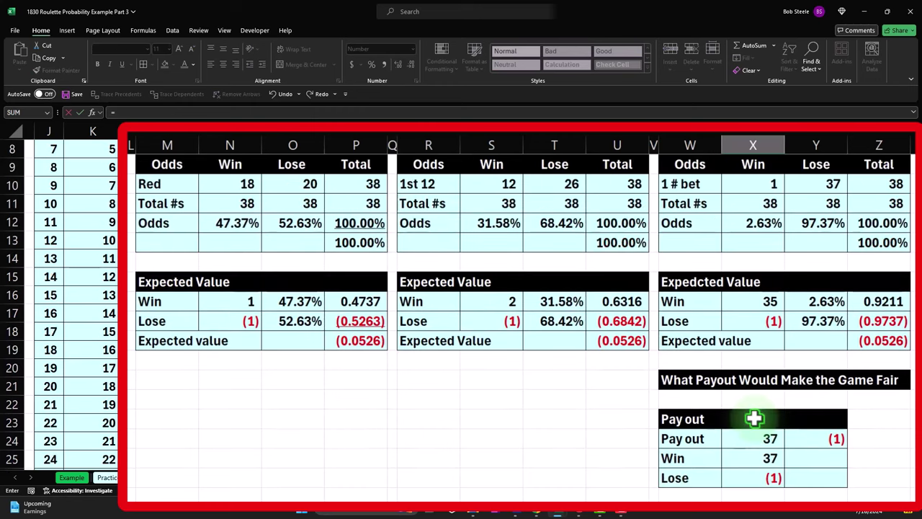
{"action": "scroll", "coordinate": [754, 418], "scroll_direction": "down", "scroll_amount": 2}
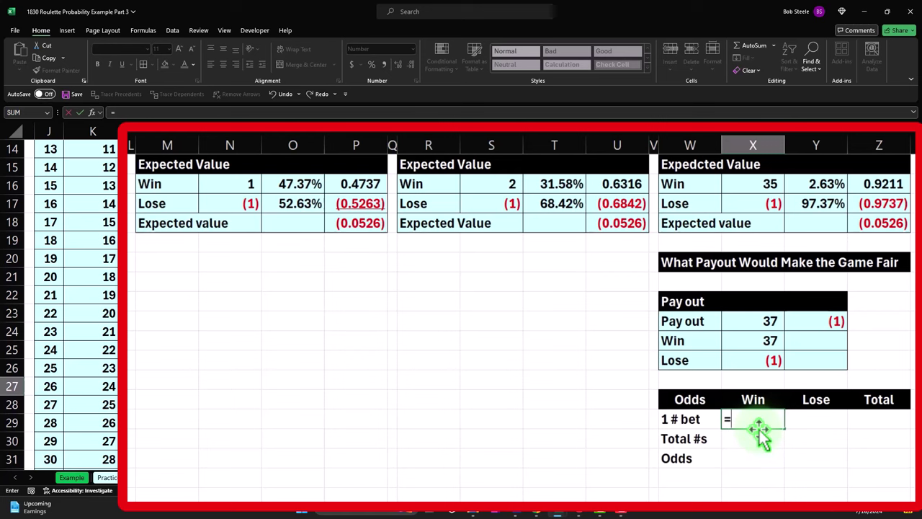
{"action": "key", "text": "Escape"}
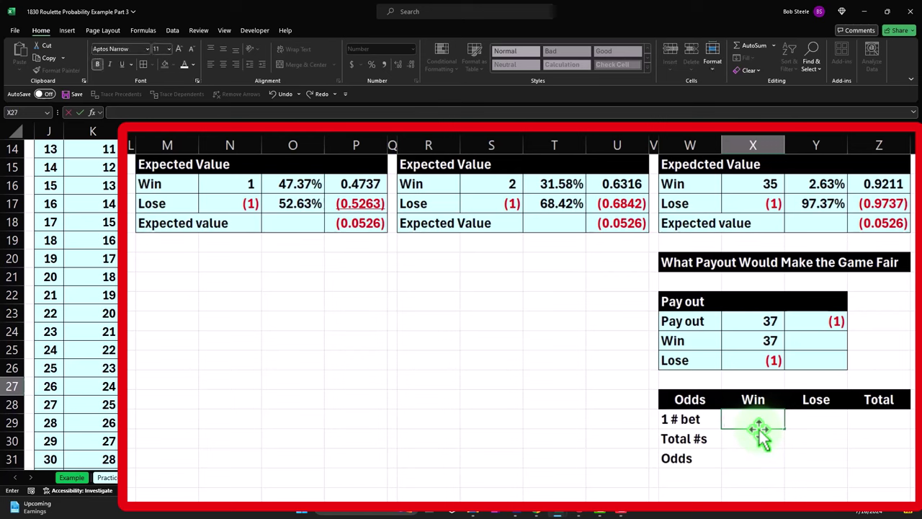
Step: Enter 1 as the winning count in X27 and =36+2 as the total numbers in X28
{"action": "type", "text": "1"}
{"action": "key", "text": "Return"}
{"action": "type", "text": "=36+2"}
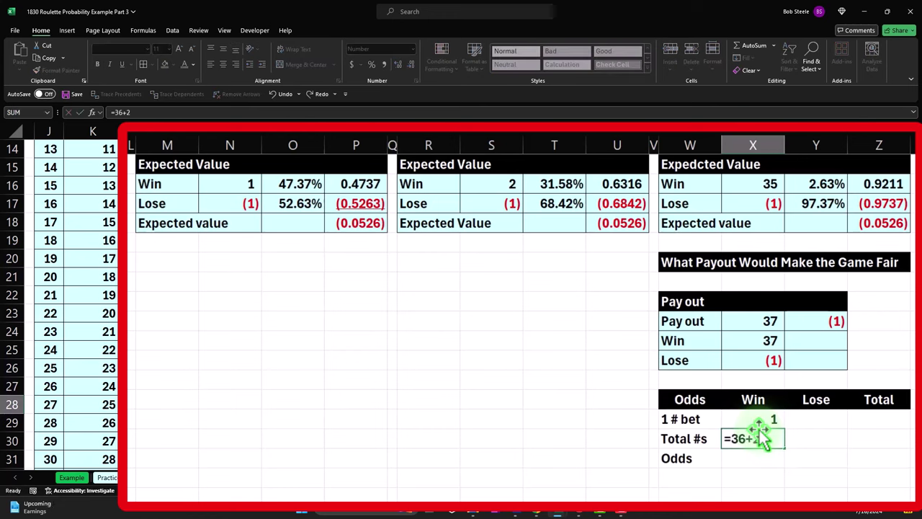
{"action": "key", "text": "Return"}
Step: Calculate the losing count in Y27 as =X28-X27 and link Y28 to the total in X28
{"action": "key", "text": "Up"}
{"action": "key", "text": "Right"}
{"action": "key", "text": "Up"}
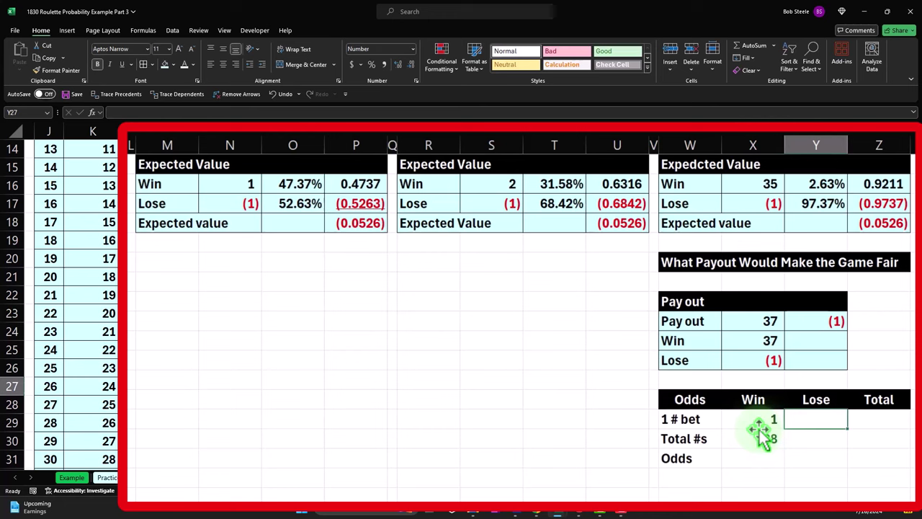
{"action": "type", "text": "="}
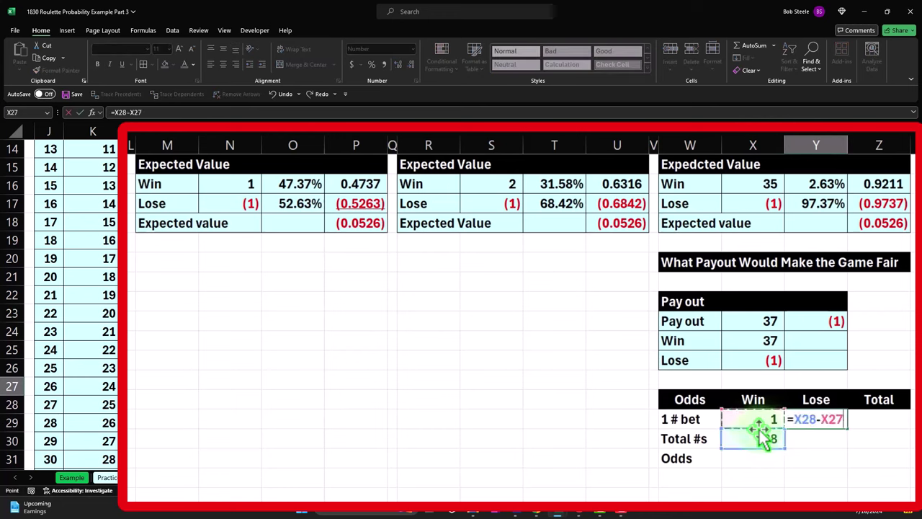
{"action": "key", "text": "Return"}
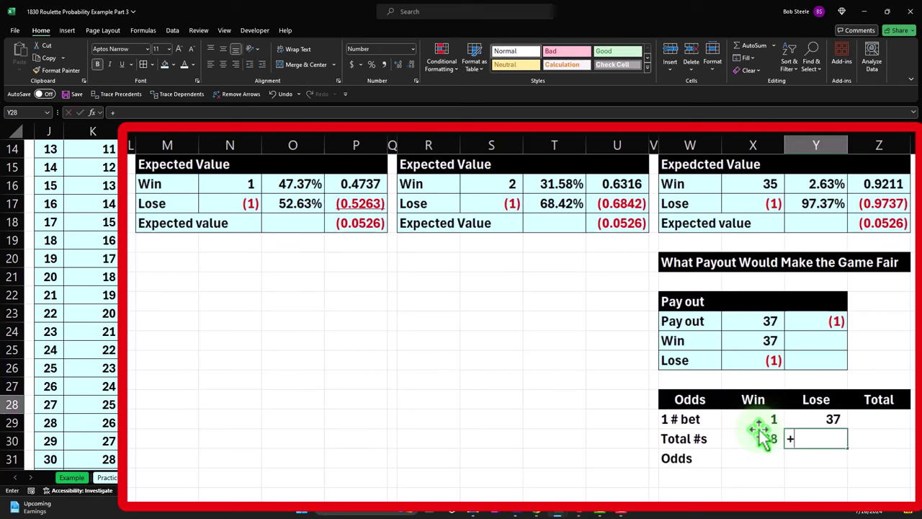
{"action": "left_click", "coordinate": [760, 438]}
{"action": "key", "text": "Return"}
Step: Sum the win and lose counts X27:Y27 in the Total cell Z27
{"action": "key", "text": "Right"}
{"action": "key", "text": "Up"}
{"action": "key", "text": "Up"}
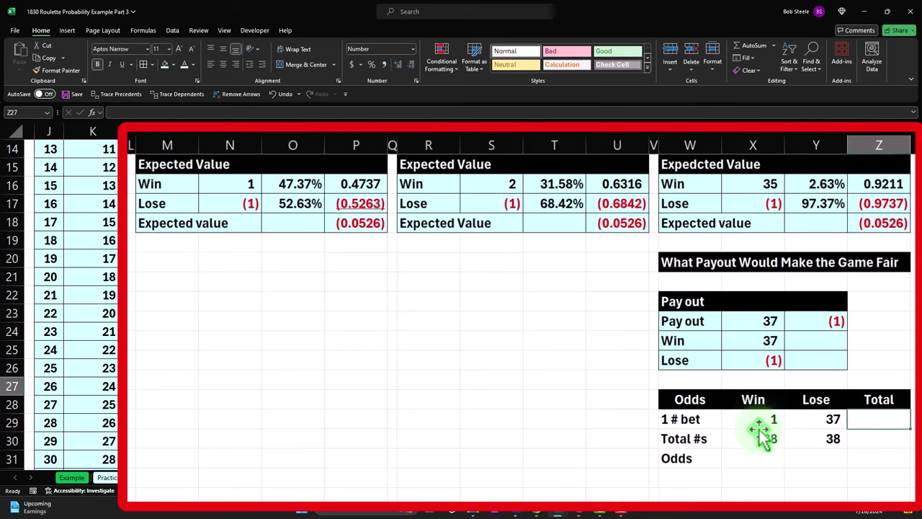
{"action": "type", "text": "=sum("}
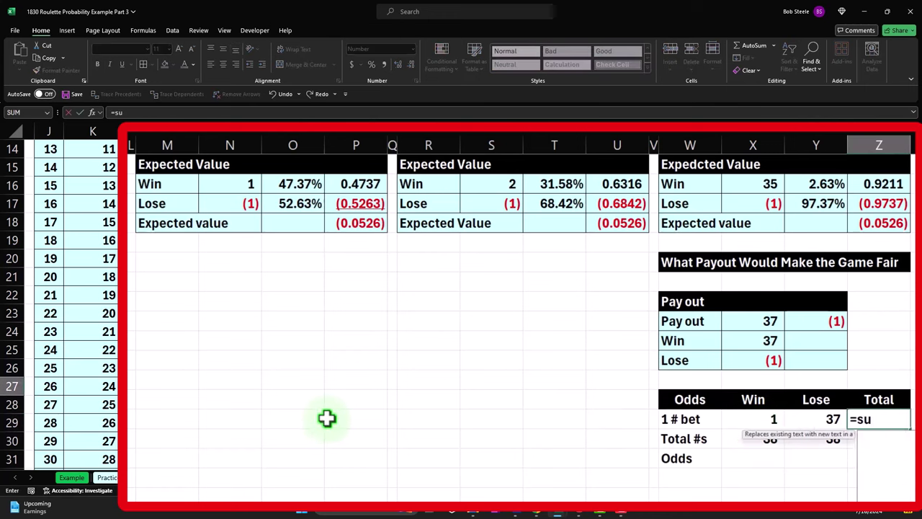
{"action": "key", "text": "shift+Left"}
{"action": "key", "text": "Return"}
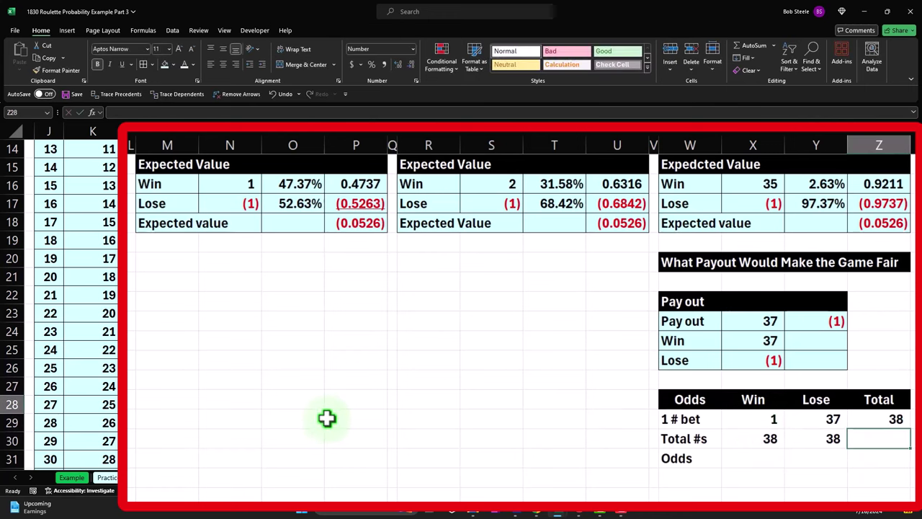
Step: Sum X28:Y28 in the Total cell Z28 of the Total #s row
{"action": "type", "text": "=sum("}
{"action": "key", "text": "Left"}
{"action": "key", "text": "shift+Left"}
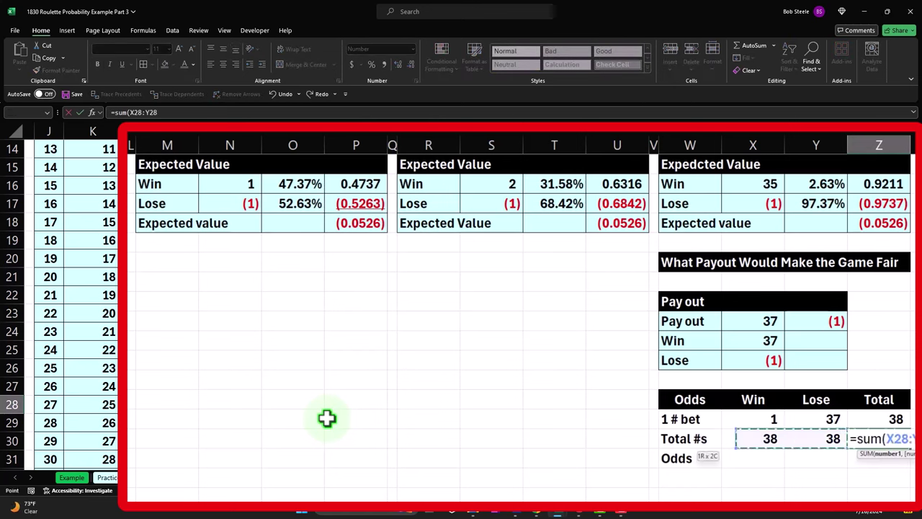
{"action": "key", "text": "Return"}
Step: Calculate the winning odds in X29 as =X27/X28 and fill the formula across to Z29
{"action": "key", "text": "Left"}
{"action": "key", "text": "Left"}
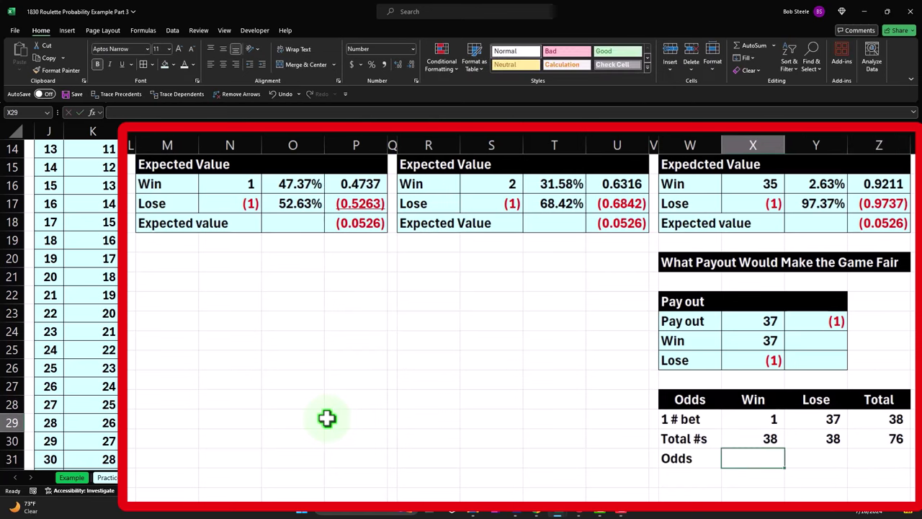
{"action": "type", "text": "="}
{"action": "key", "text": "Up"}
{"action": "key", "text": "Up"}
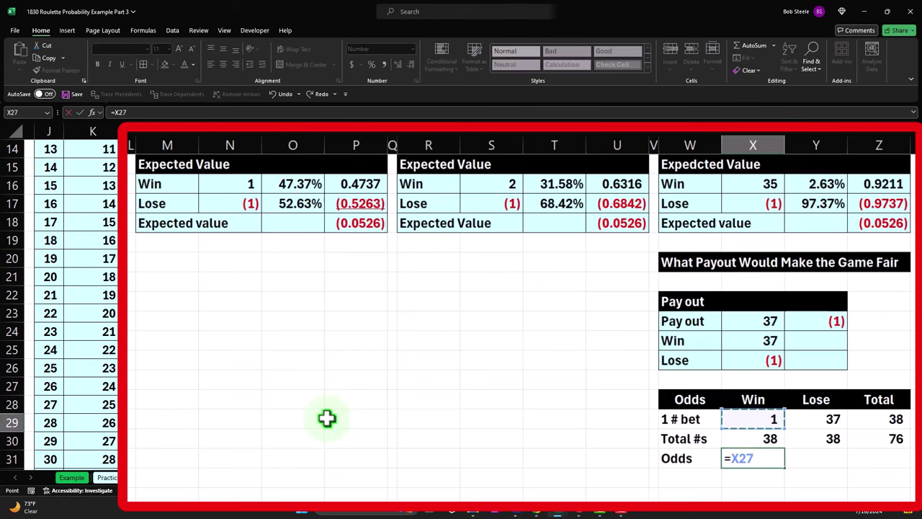
{"action": "type", "text": "/"}
{"action": "key", "text": "Up"}
{"action": "key", "text": "Return"}
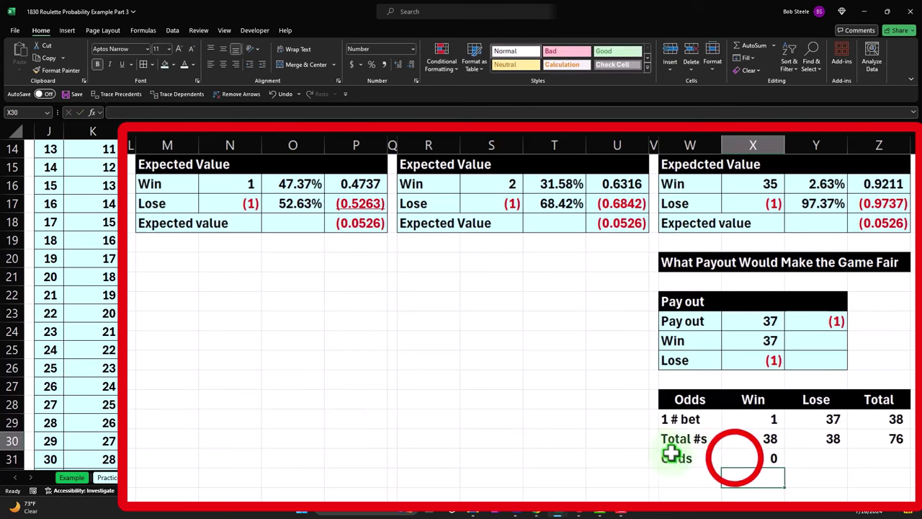
{"action": "left_click", "coordinate": [735, 459]}
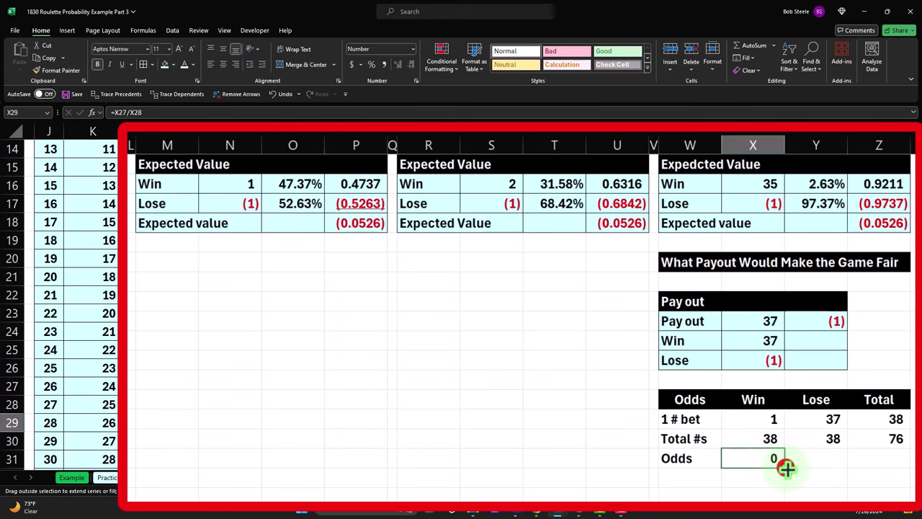
{"action": "left_click_drag", "start_coordinate": [784, 467], "coordinate": [904, 460]}
Step: Replace the sum in Z28 with a link to the total numbers in Y28
{"action": "left_click", "coordinate": [891, 439]}
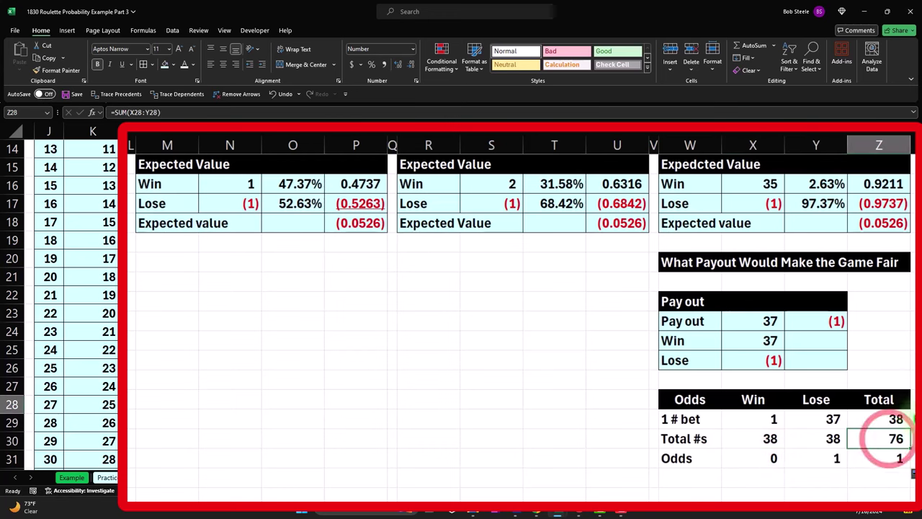
{"action": "type", "text": "="}
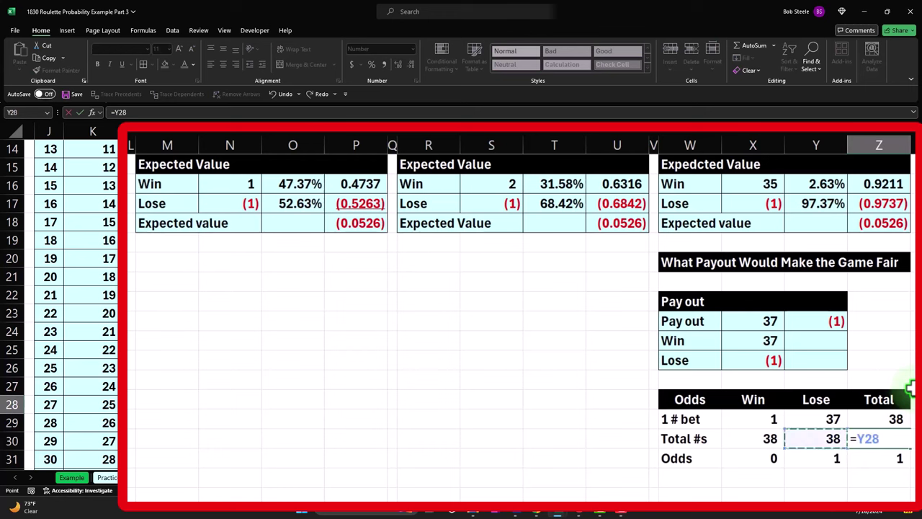
{"action": "key", "text": "Return"}
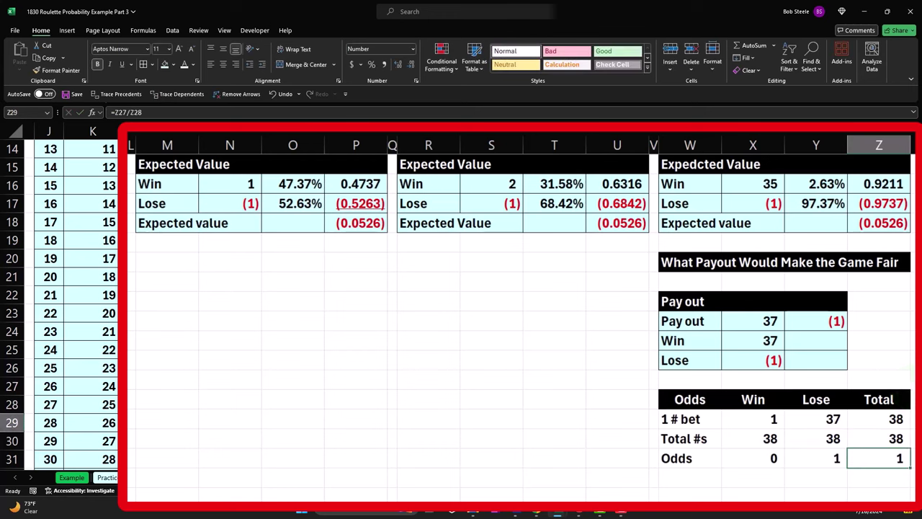
Step: Copy the formatting of the upper odds table body W9:Z12 onto the new odds table starting at W27
{"action": "left_click", "coordinate": [686, 475]}
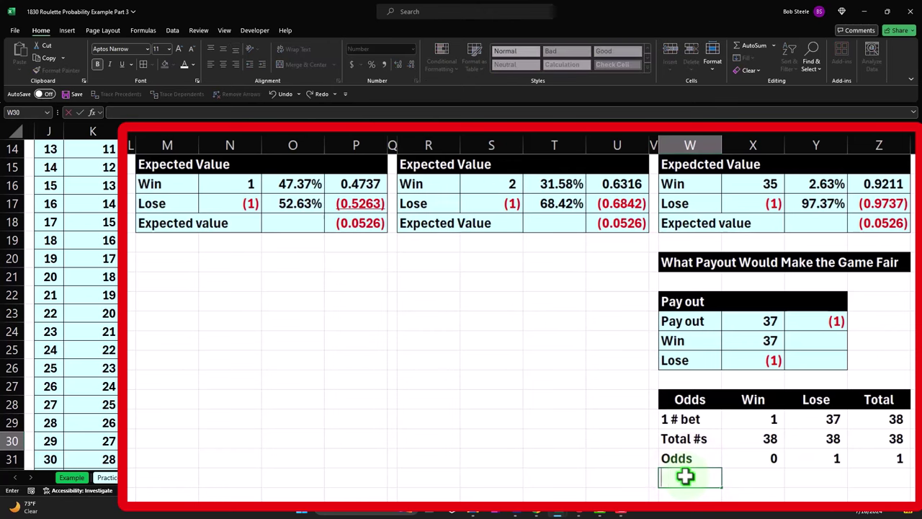
{"action": "scroll", "coordinate": [692, 468], "scroll_direction": "up", "scroll_amount": 2}
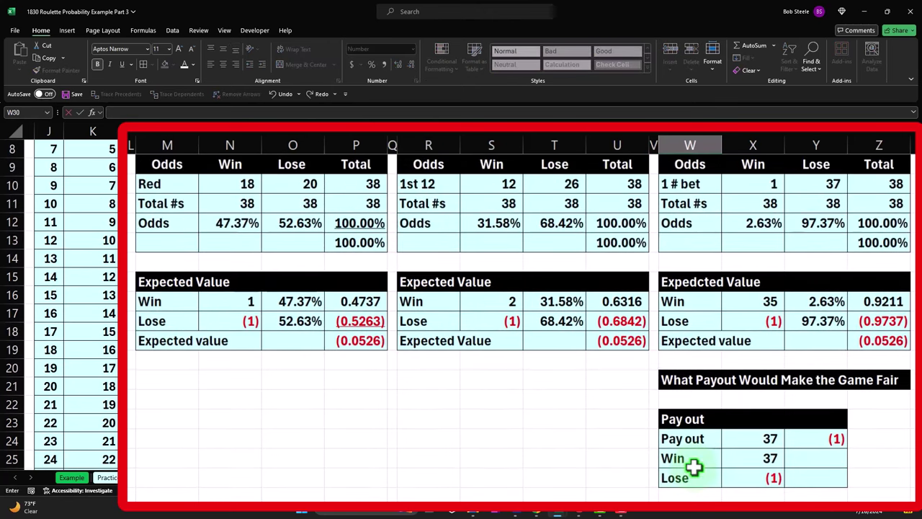
{"action": "scroll", "coordinate": [692, 468], "scroll_direction": "up", "scroll_amount": 1}
{"action": "left_click_drag", "start_coordinate": [681, 242], "coordinate": [862, 299]}
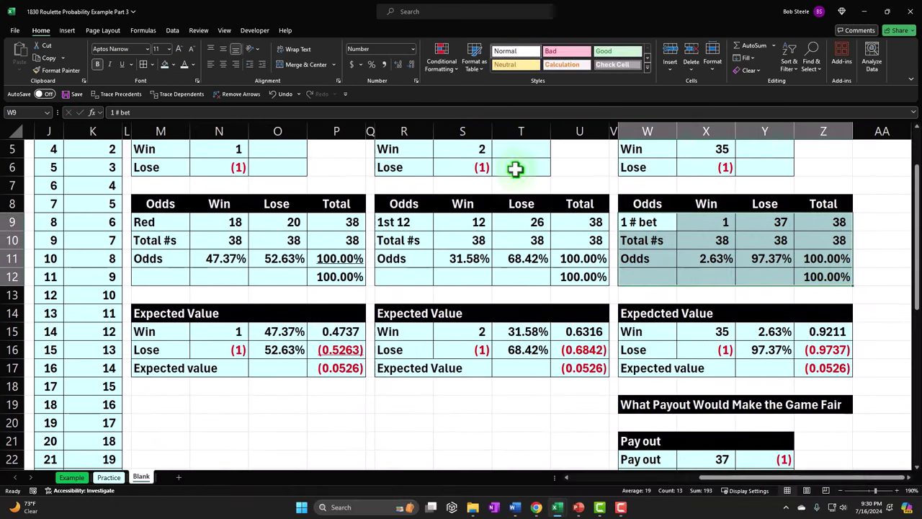
{"action": "left_click", "coordinate": [51, 70]}
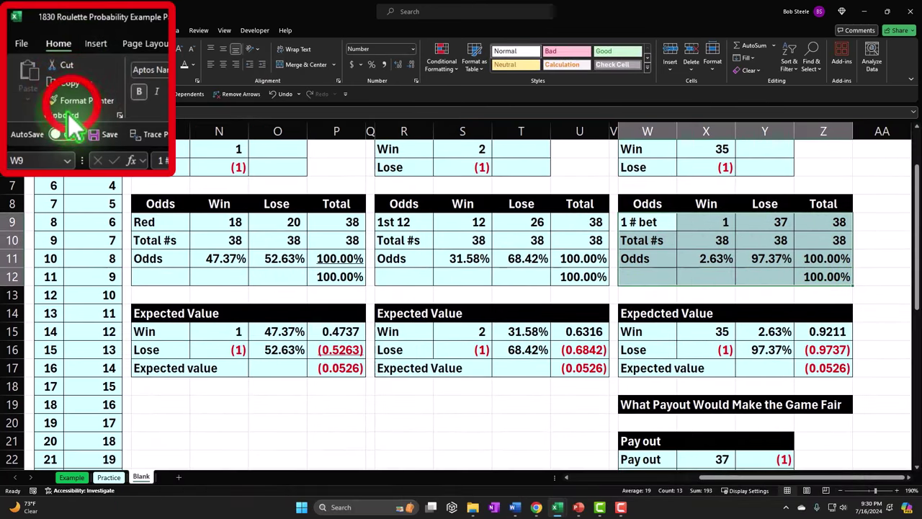
{"action": "scroll", "coordinate": [679, 238], "scroll_direction": "down", "scroll_amount": 4}
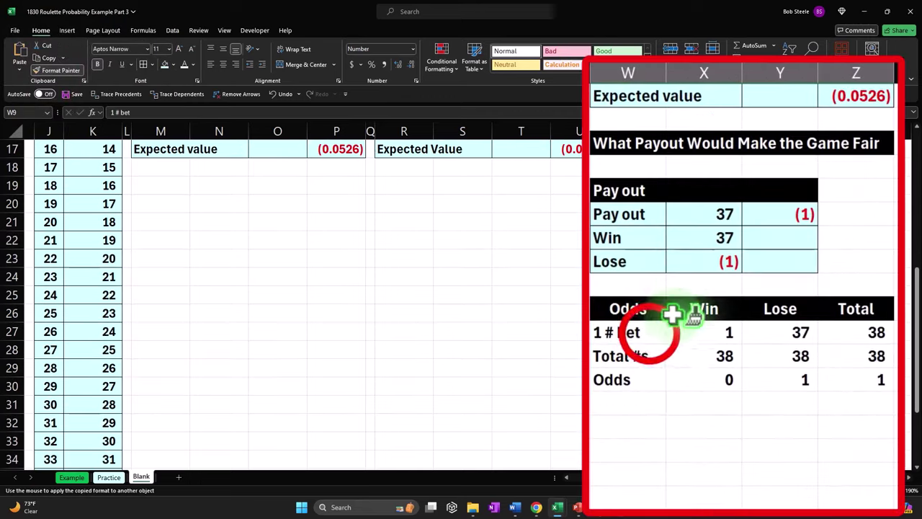
{"action": "left_click", "coordinate": [652, 333]}
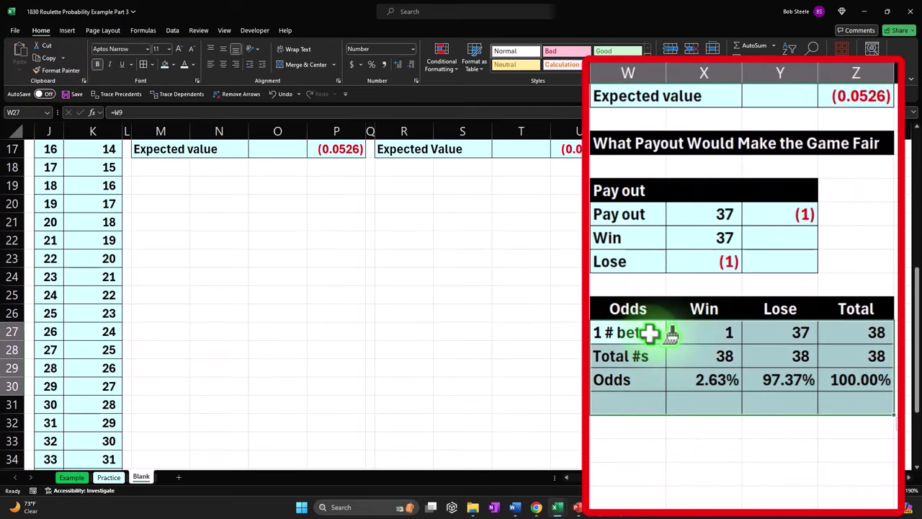
Step: Sum the win and lose odds X29:Y29 in cell Z30 below the total odds
{"action": "left_click", "coordinate": [856, 404]}
{"action": "type", "text": "=sum"}
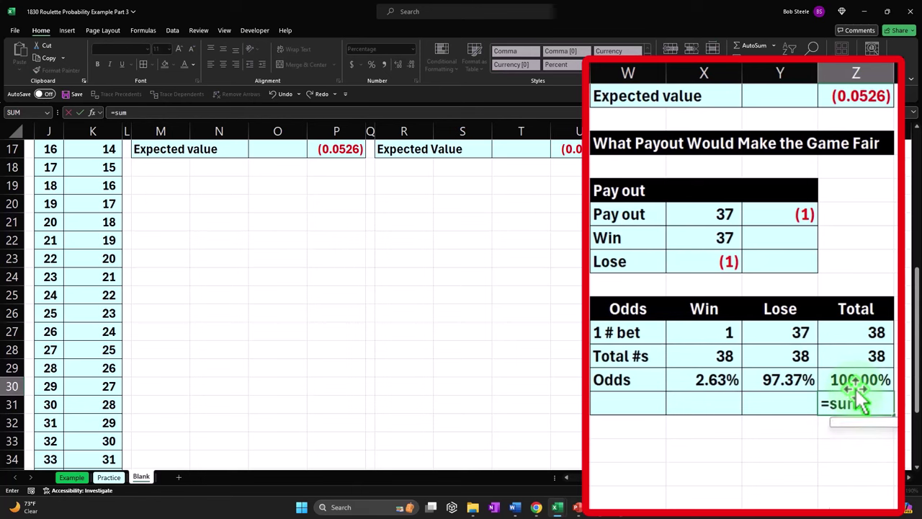
{"action": "type", "text": "("}
{"action": "key", "text": "Up"}
{"action": "key", "text": "Left"}
{"action": "key", "text": "Left"}
{"action": "key", "text": "shift+Right"}
{"action": "key", "text": "Return"}
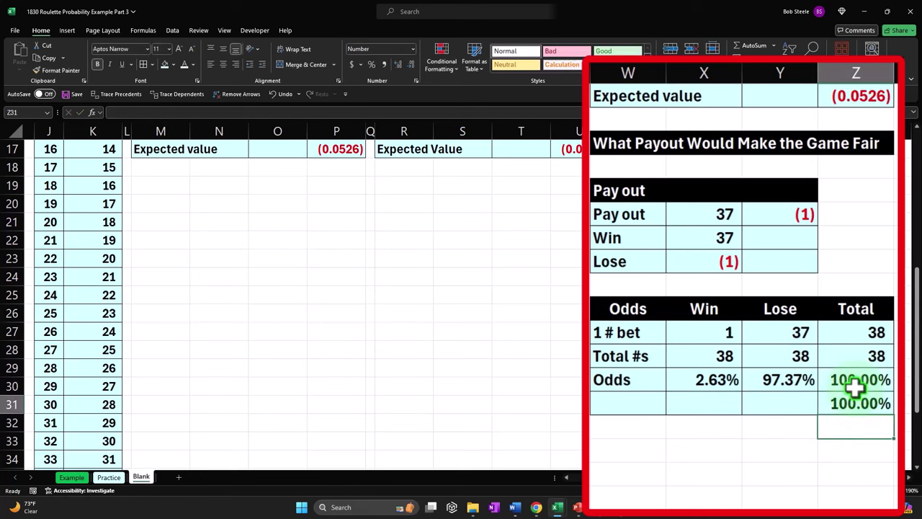
Step: Link cell W32 to the upper expected value table's heading in W14
{"action": "left_click", "coordinate": [699, 389]}
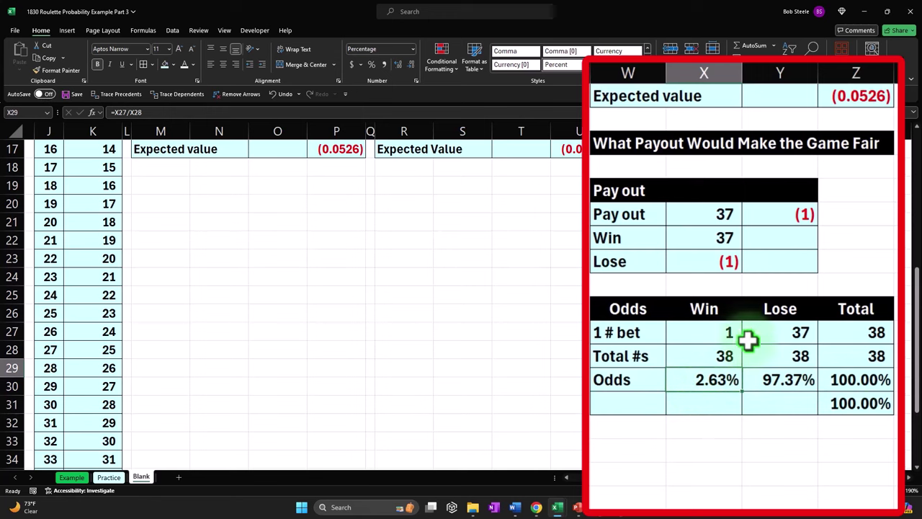
{"action": "left_click_drag", "start_coordinate": [718, 209], "coordinate": [782, 210]}
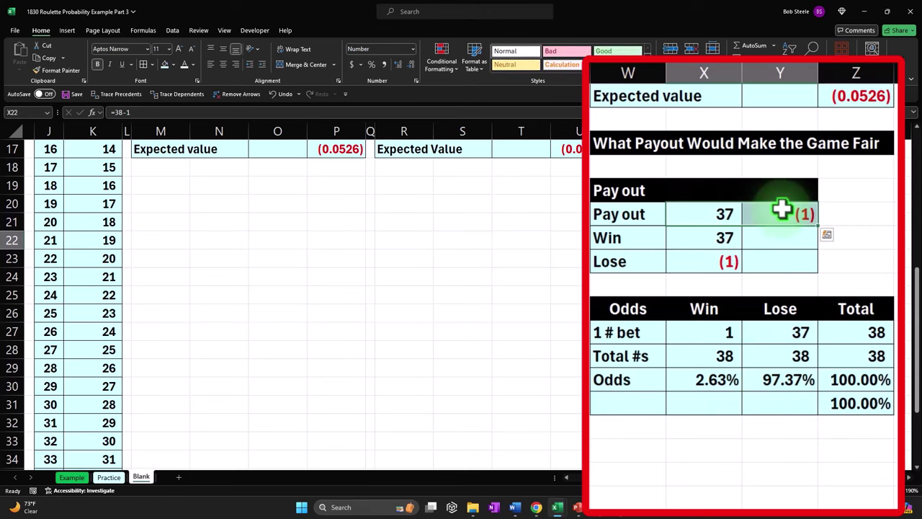
{"action": "left_click", "coordinate": [637, 451]}
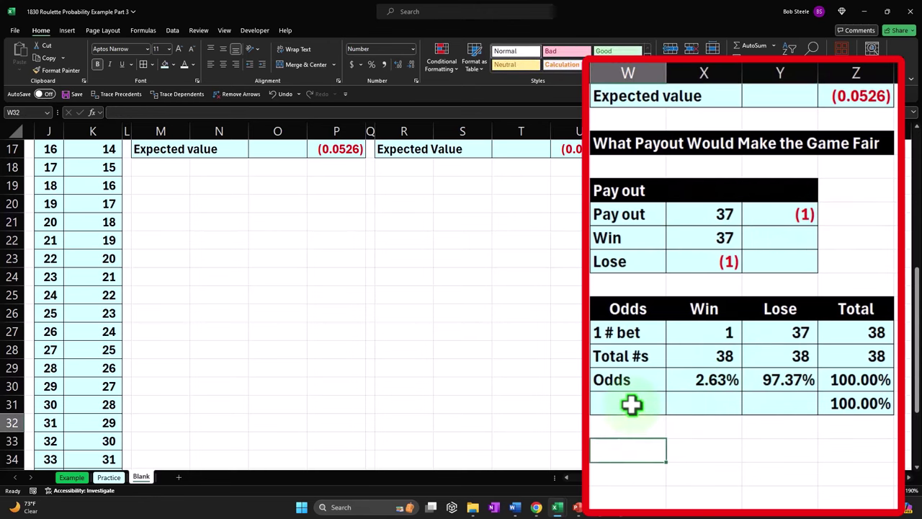
{"action": "scroll", "coordinate": [632, 403], "scroll_direction": "up", "scroll_amount": 3}
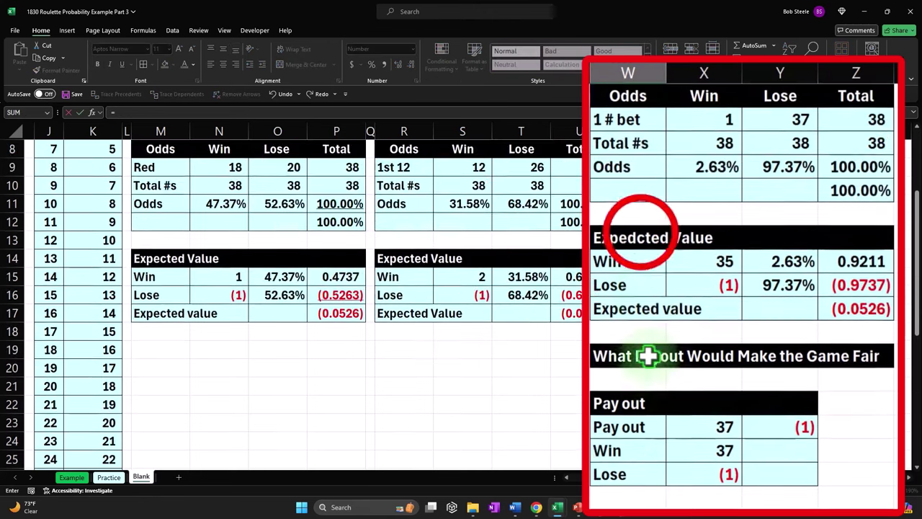
{"action": "left_click", "coordinate": [642, 240]}
{"action": "key", "text": "Return"}
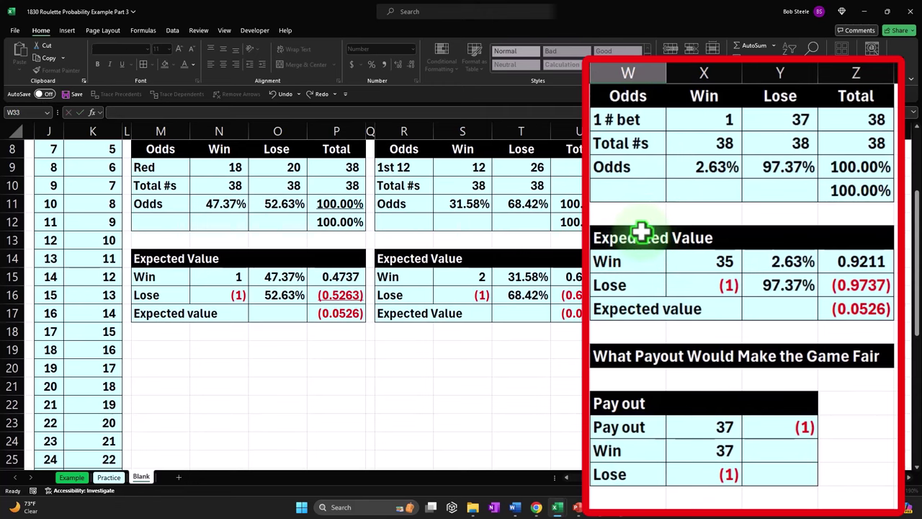
Step: Format the heading row W32:Z32 with a black fill and white text
{"action": "scroll", "coordinate": [638, 303], "scroll_direction": "down", "scroll_amount": 5}
{"action": "left_click_drag", "start_coordinate": [651, 333], "coordinate": [819, 335]}
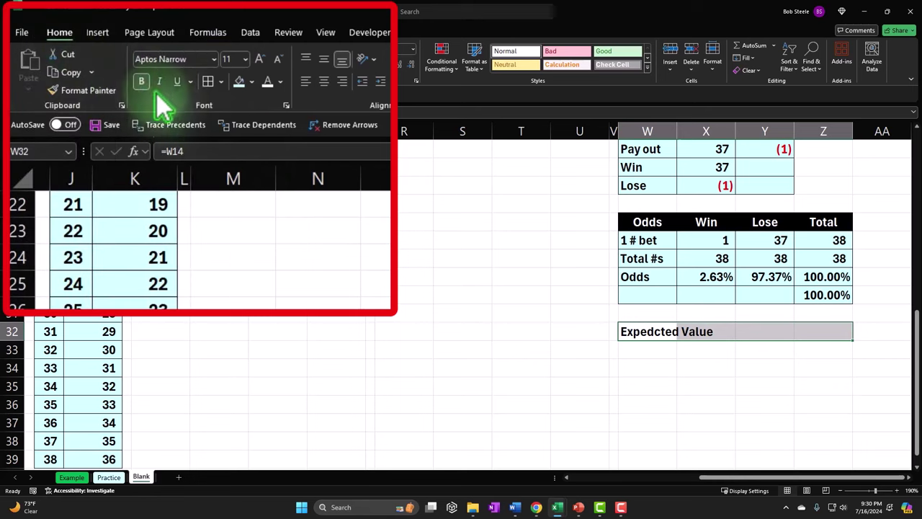
{"action": "left_click", "coordinate": [172, 64]}
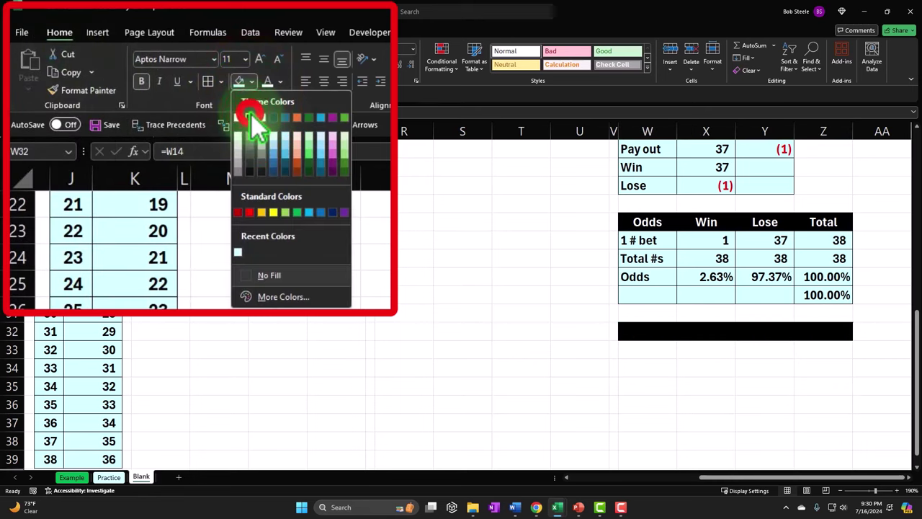
{"action": "left_click", "coordinate": [250, 116]}
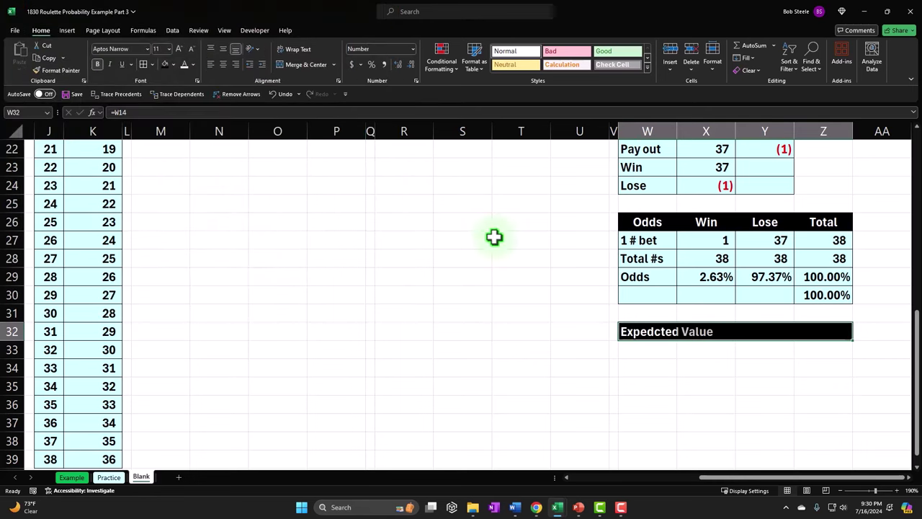
Step: Link W33 to the Win label in W15 and fill the formula down to W35 for the remaining row labels
{"action": "left_click", "coordinate": [653, 348]}
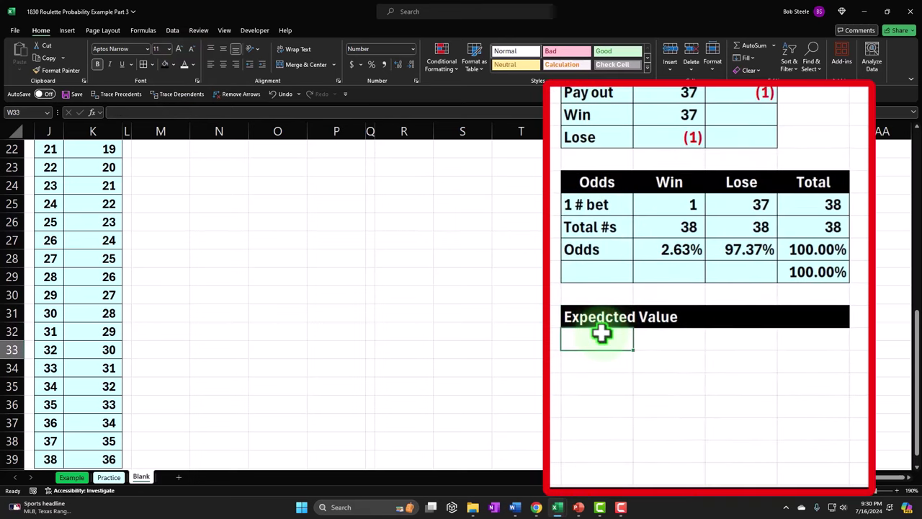
{"action": "type", "text": "="}
{"action": "scroll", "coordinate": [601, 333], "scroll_direction": "up", "scroll_amount": 3}
{"action": "left_click", "coordinate": [582, 144]}
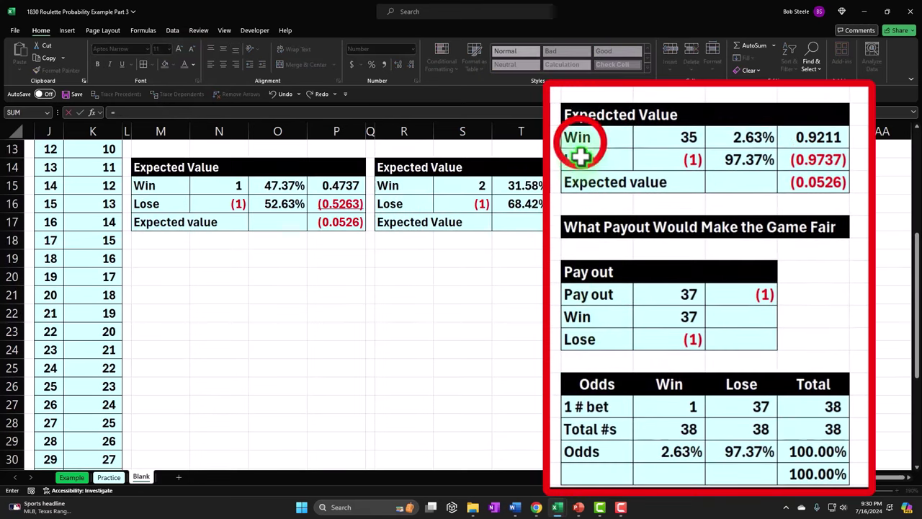
{"action": "scroll", "coordinate": [582, 153], "scroll_direction": "down", "scroll_amount": 2}
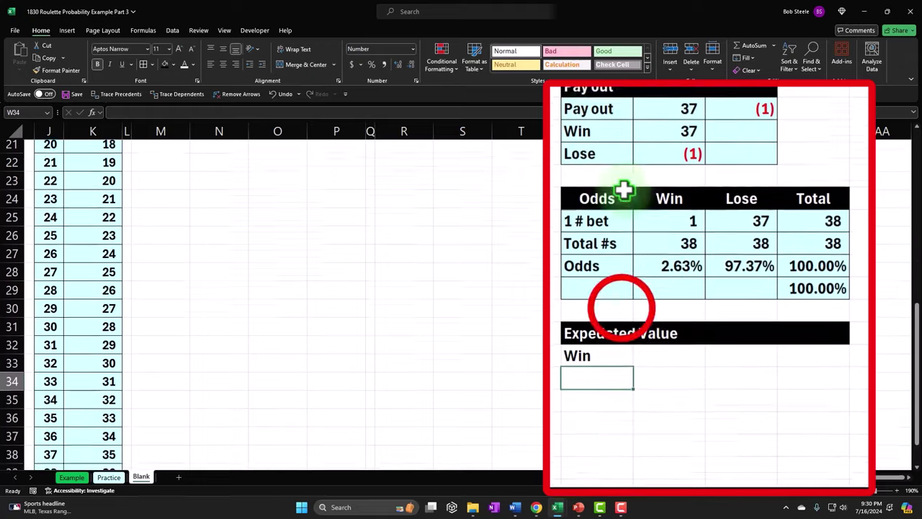
{"action": "left_click", "coordinate": [624, 317]}
{"action": "left_click_drag", "start_coordinate": [634, 329], "coordinate": [633, 368]}
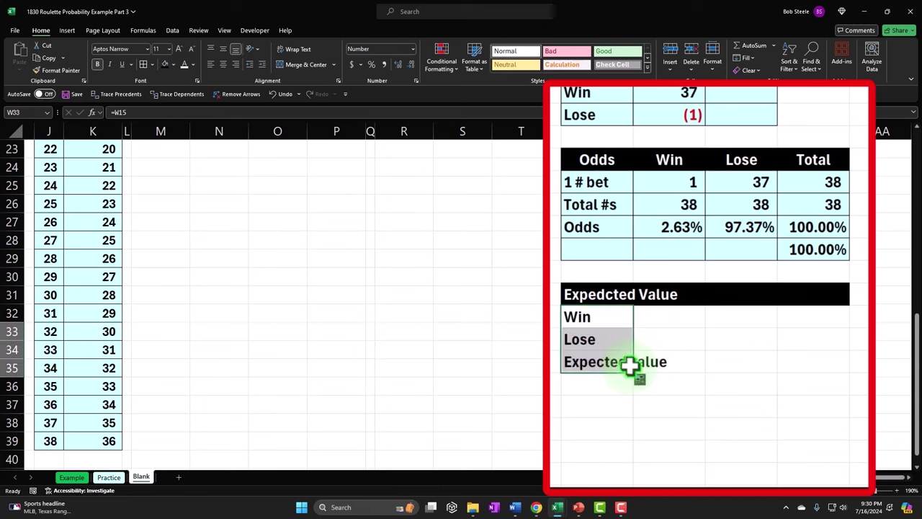
Step: Link the Win amount in X33 to the fair-game win payout in X23
{"action": "left_click", "coordinate": [652, 318]}
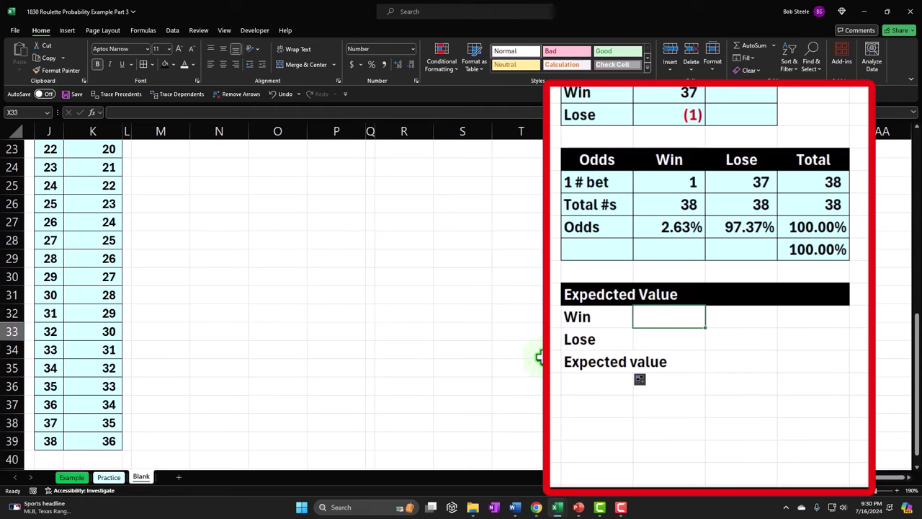
{"action": "type", "text": "="}
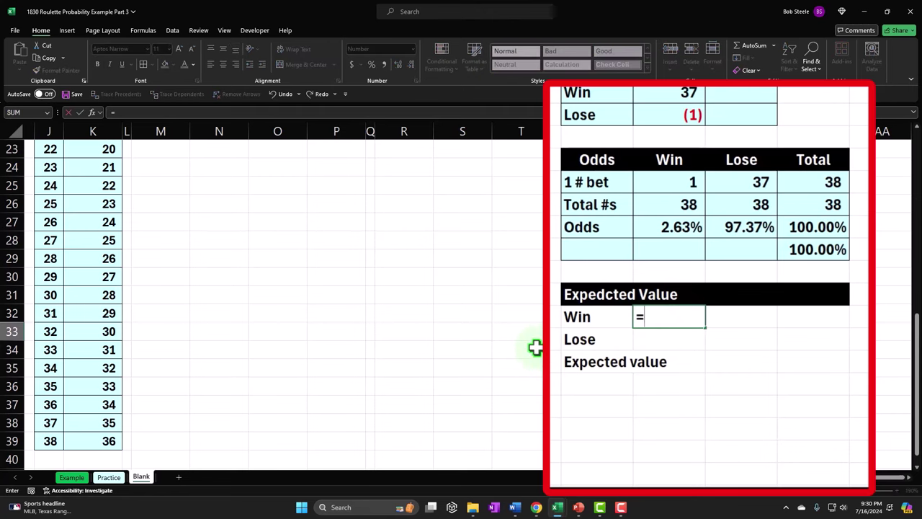
{"action": "key", "text": "Up"}
{"action": "key", "text": "Up"}
{"action": "key", "text": "Up"}
{"action": "key", "text": "Up"}
{"action": "key", "text": "Up"}
{"action": "key", "text": "Up"}
{"action": "key", "text": "Up"}
{"action": "key", "text": "Up"}
{"action": "key", "text": "Up"}
{"action": "key", "text": "Up"}
{"action": "key", "text": "Up"}
{"action": "key", "text": "Up"}
{"action": "key", "text": "Up"}
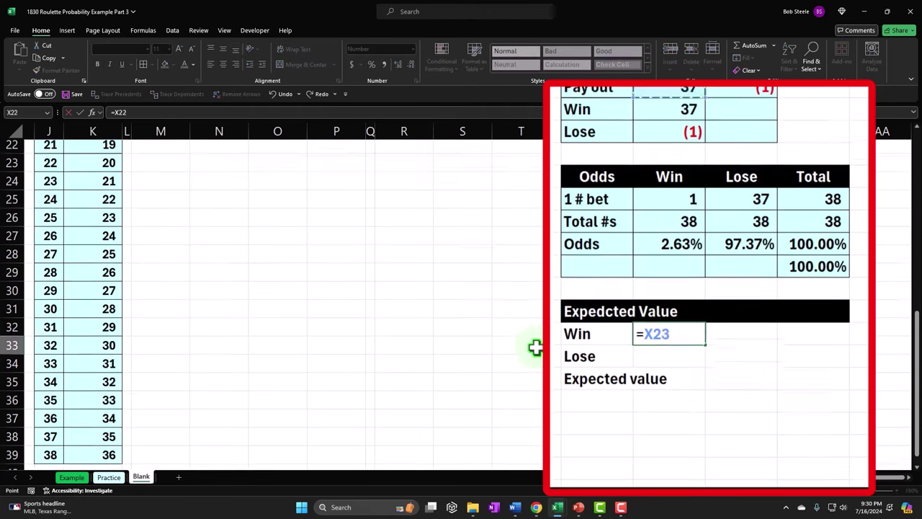
{"action": "key", "text": "Down"}
{"action": "key", "text": "Down"}
{"action": "key", "text": "Down"}
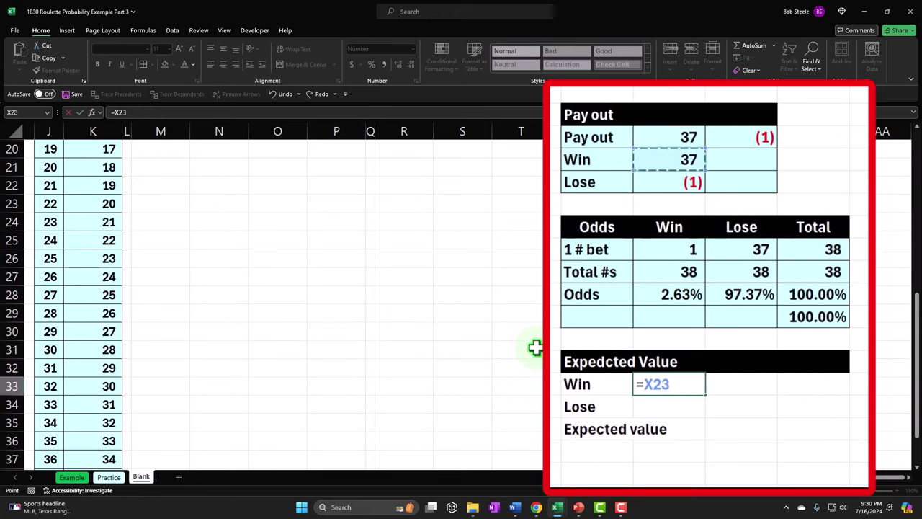
{"action": "key", "text": "Return"}
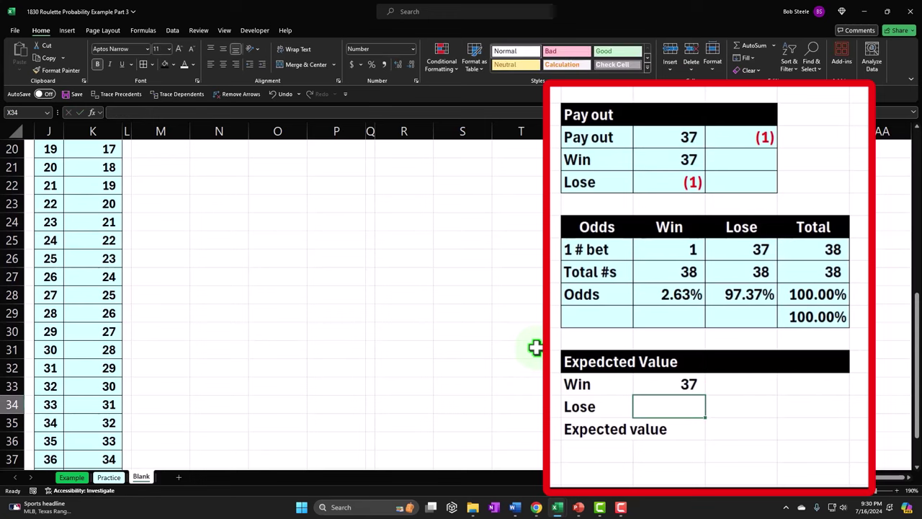
Step: Link Y33 to the winning odds in X29 and format it as a percentage with two decimals
{"action": "key", "text": "Right"}
{"action": "key", "text": "Up"}
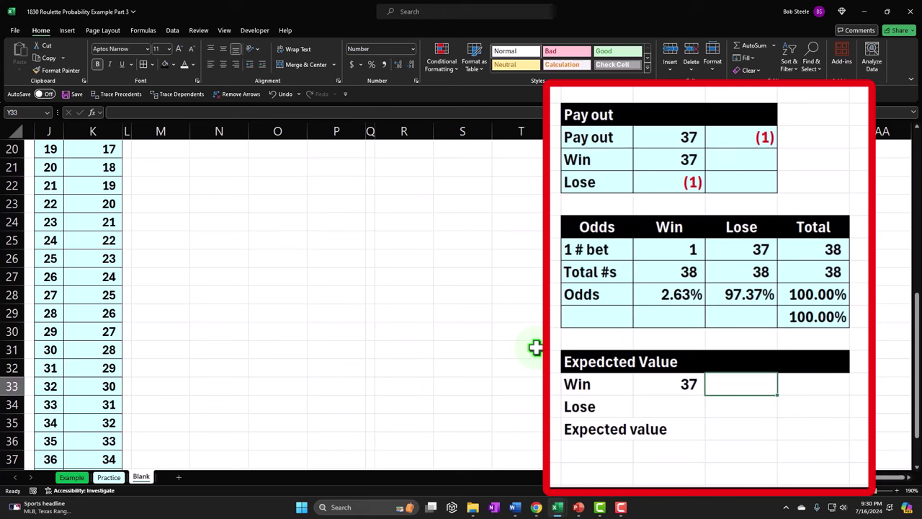
{"action": "type", "text": "="}
{"action": "key", "text": "Up"}
{"action": "key", "text": "Up"}
{"action": "key", "text": "Up"}
{"action": "key", "text": "Up"}
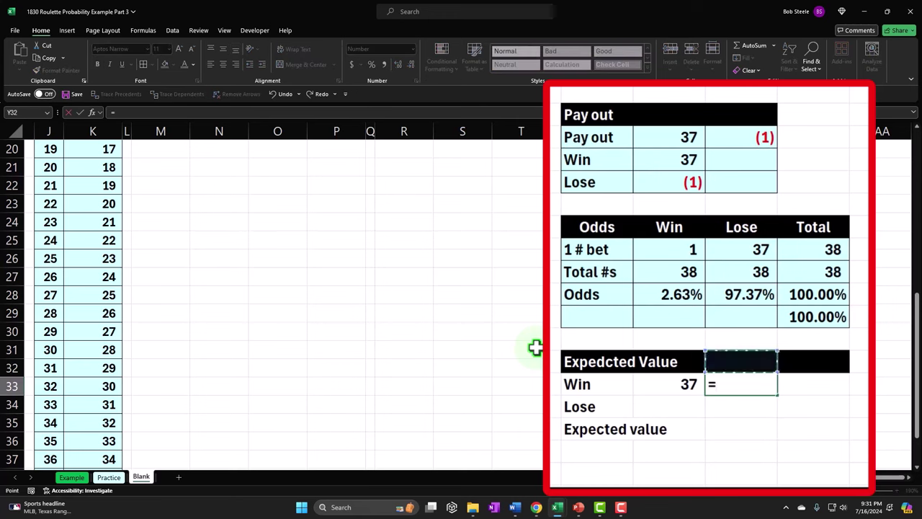
{"action": "key", "text": "Left"}
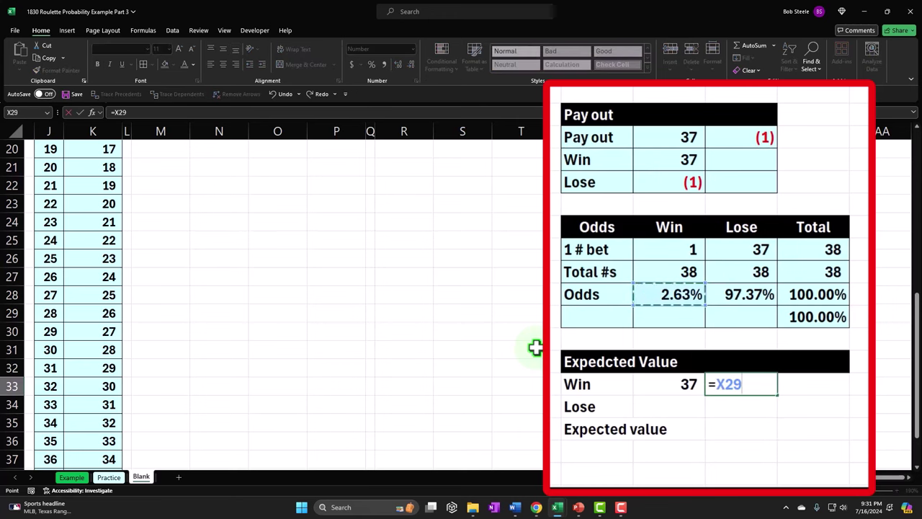
{"action": "key", "text": "ctrl+Return"}
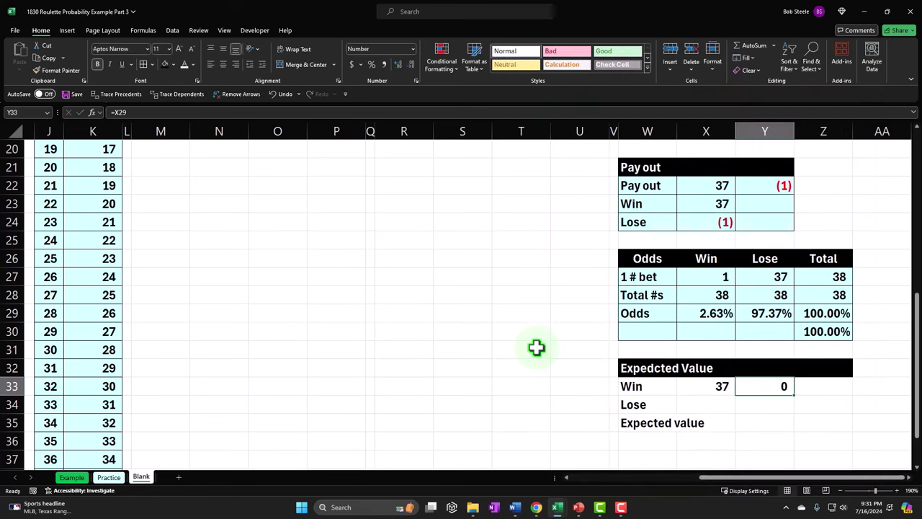
{"action": "left_click", "coordinate": [372, 64]}
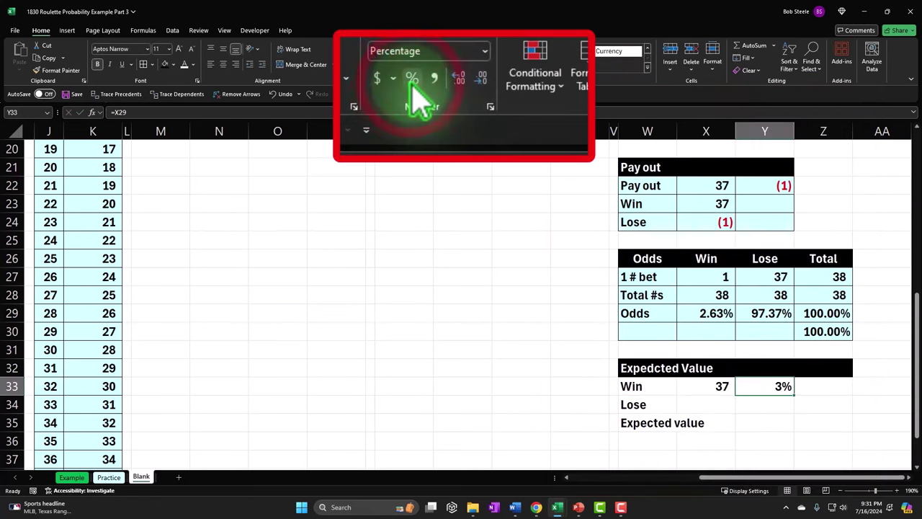
{"action": "left_click", "coordinate": [399, 64]}
{"action": "left_click", "coordinate": [398, 64]}
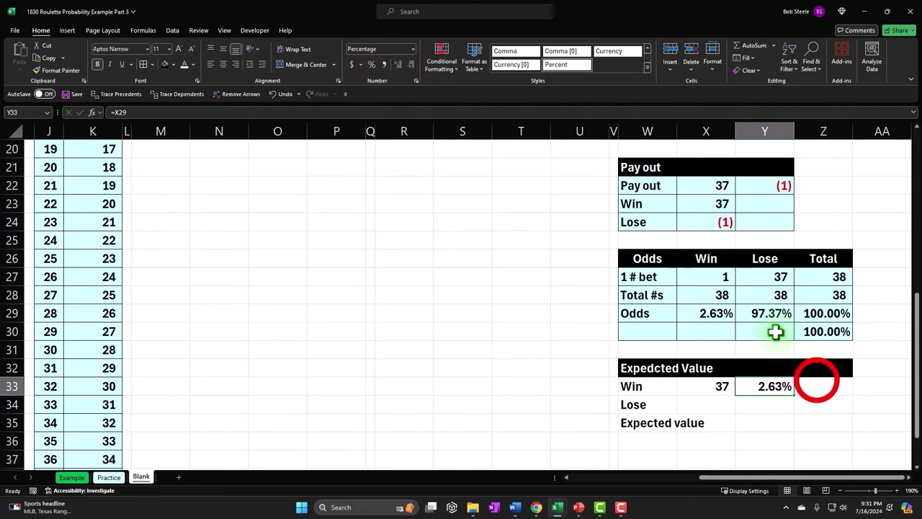
Step: Calculate the Win row's expected value in Z33 as =X33*Y33 and show it with four decimals
{"action": "left_click", "coordinate": [817, 386]}
{"action": "type", "text": "="}
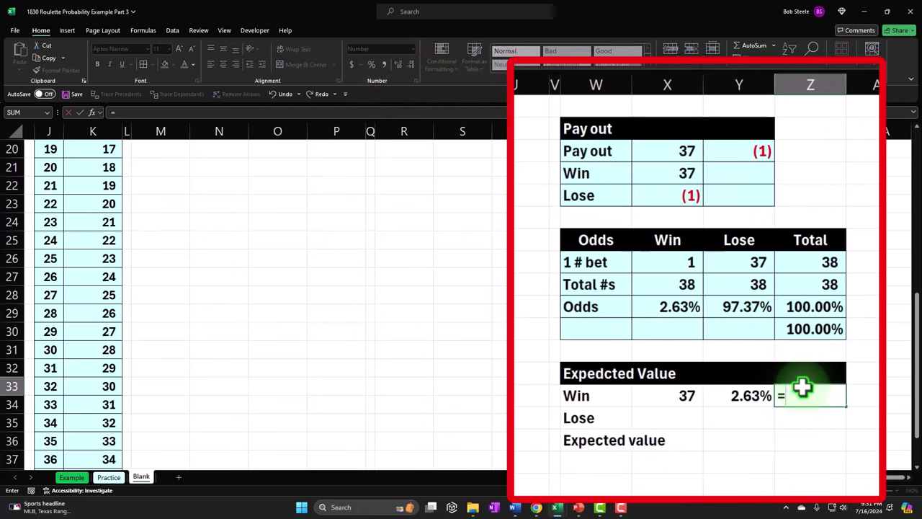
{"action": "key", "text": "Left"}
{"action": "key", "text": "Left"}
{"action": "type", "text": "*"}
{"action": "key", "text": "Left"}
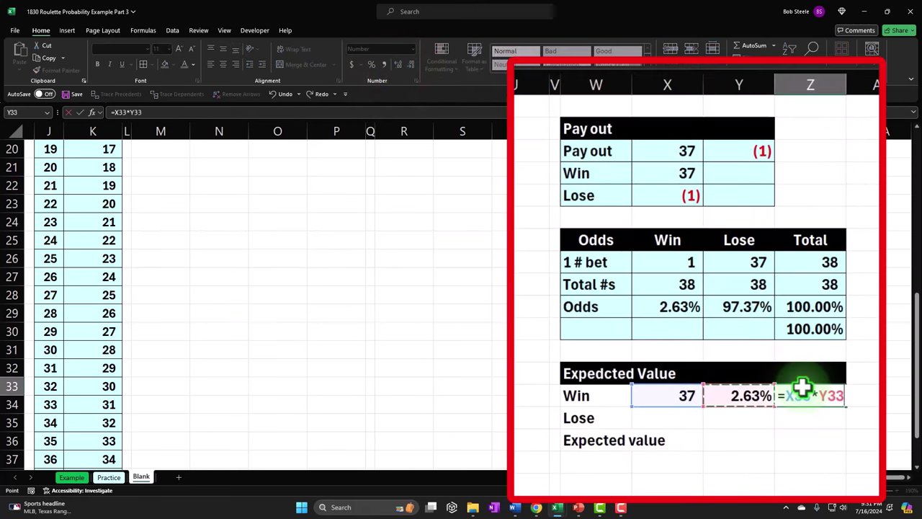
{"action": "key", "text": "Return"}
{"action": "left_click", "coordinate": [802, 387]}
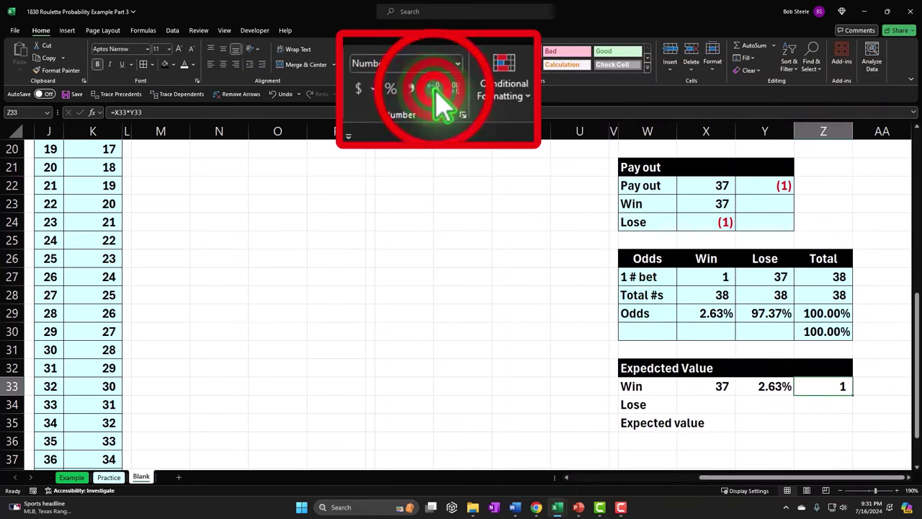
{"action": "left_click", "coordinate": [399, 64]}
{"action": "left_click", "coordinate": [398, 63]}
{"action": "left_click", "coordinate": [434, 88]}
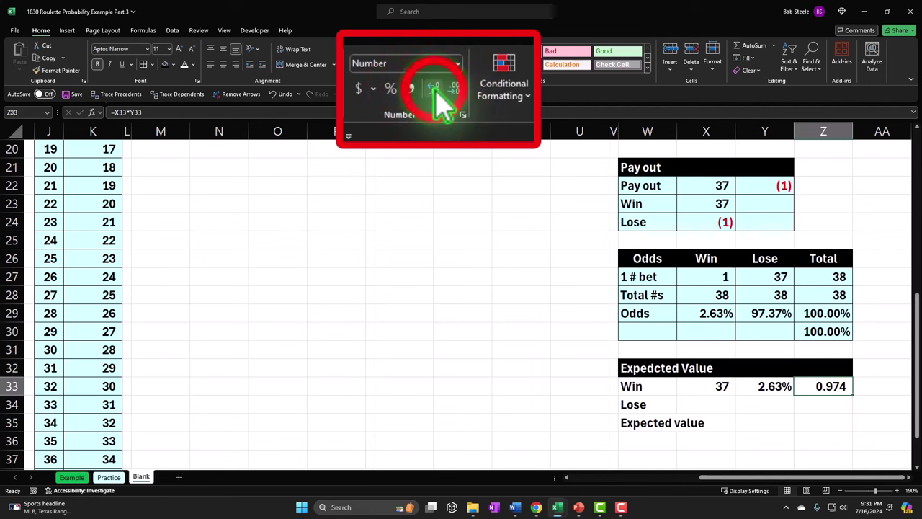
{"action": "left_click", "coordinate": [434, 87]}
Step: Link the Lose amount in X34 to the fair-game loss in X24
{"action": "key", "text": "Down"}
{"action": "key", "text": "Left"}
{"action": "key", "text": "Left"}
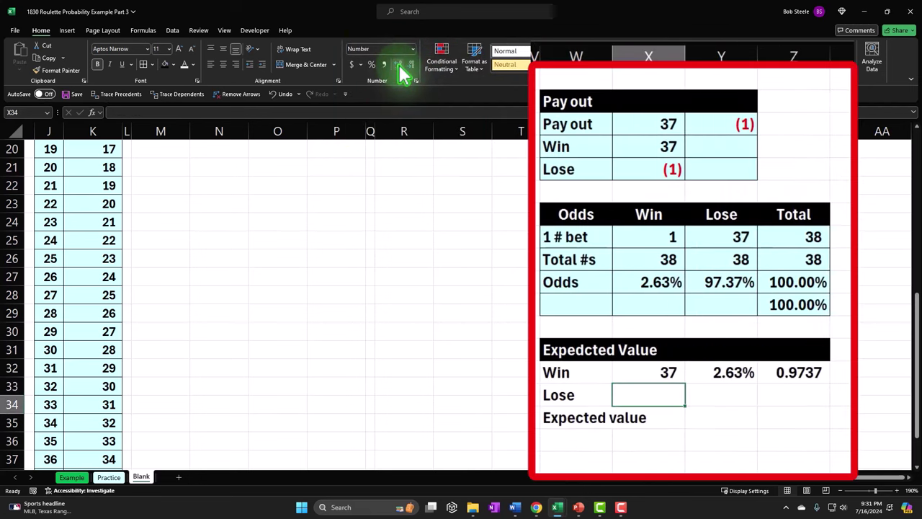
{"action": "type", "text": "="}
{"action": "key", "text": "Up"}
{"action": "key", "text": "Up"}
{"action": "key", "text": "Up"}
{"action": "key", "text": "Up"}
{"action": "key", "text": "Up"}
{"action": "key", "text": "Up"}
{"action": "key", "text": "Up"}
{"action": "key", "text": "Up"}
{"action": "key", "text": "Up"}
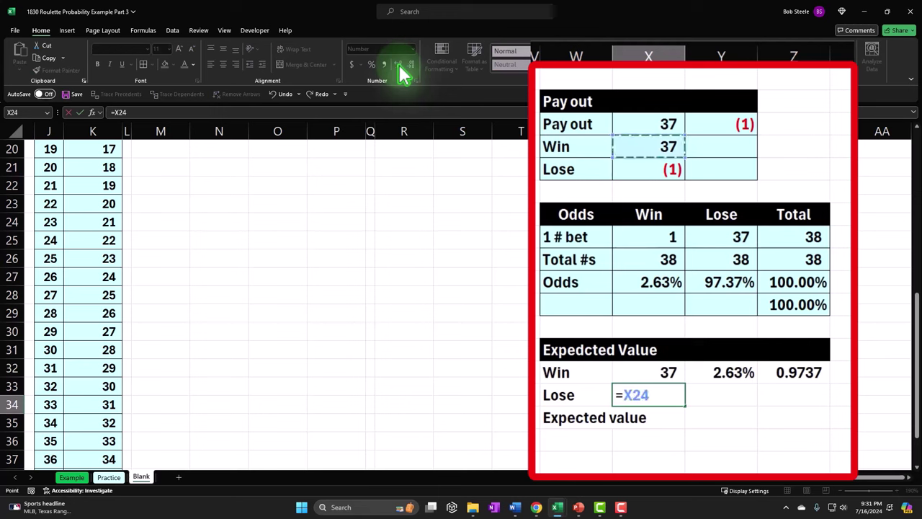
{"action": "key", "text": "Down"}
{"action": "key", "text": "Return"}
Step: Link Y34 to the losing odds in Y29 and format it as a percentage with two decimals
{"action": "key", "text": "Right"}
{"action": "key", "text": "Up"}
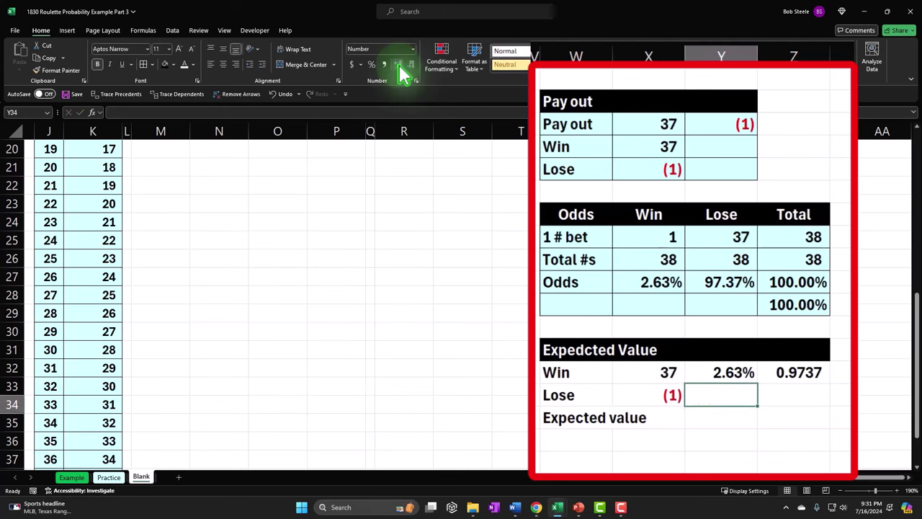
{"action": "type", "text": "="}
{"action": "key", "text": "Up"}
{"action": "key", "text": "Up"}
{"action": "key", "text": "Up"}
{"action": "key", "text": "Up"}
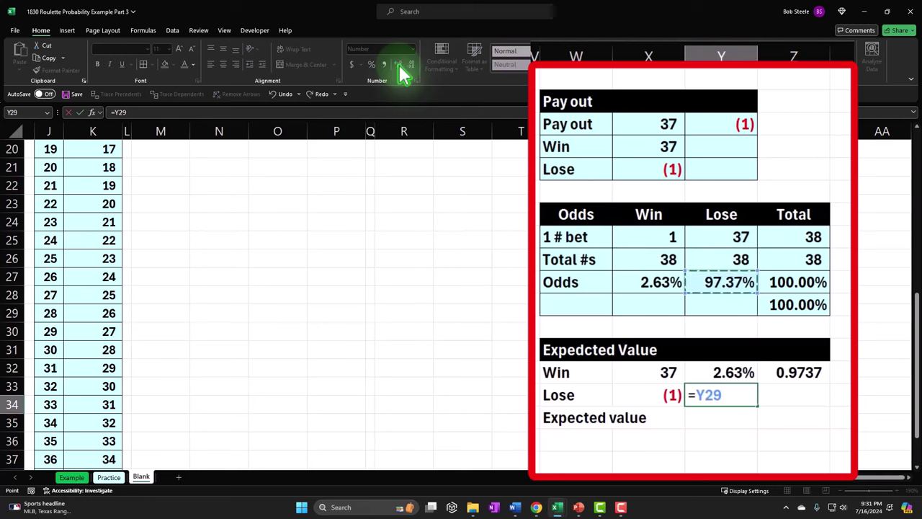
{"action": "key", "text": "Return"}
{"action": "key", "text": "Up"}
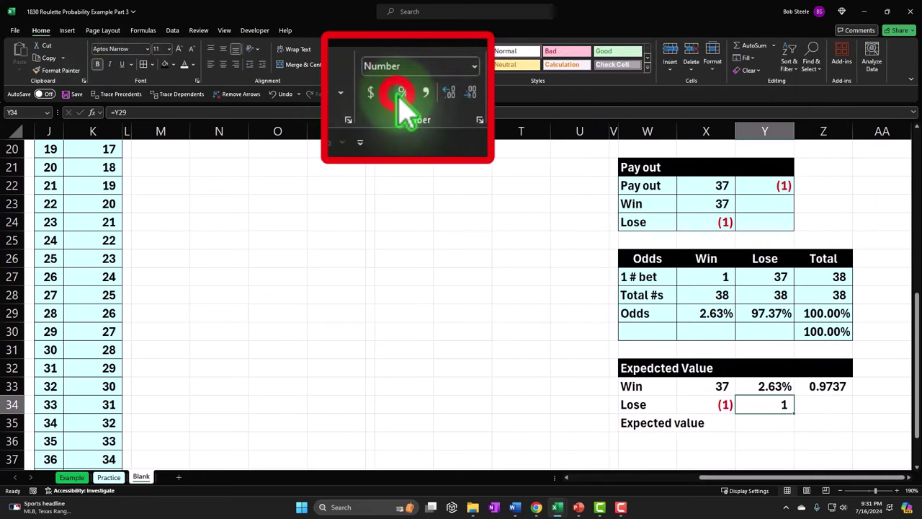
{"action": "left_click", "coordinate": [401, 94]}
{"action": "left_click", "coordinate": [450, 92]}
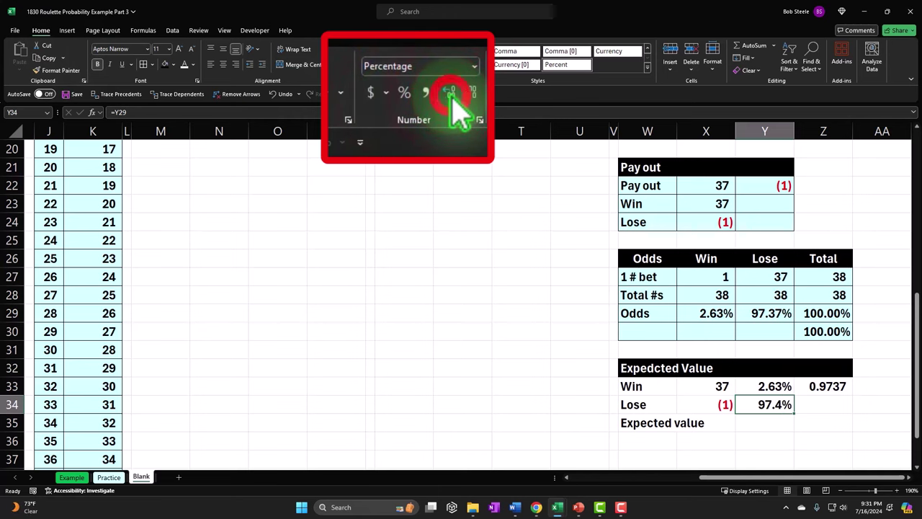
{"action": "left_click", "coordinate": [398, 65]}
Step: Calculate the Lose row's expected value in Z34 as =X34*Y34
{"action": "key", "text": "Right"}
{"action": "type", "text": "="}
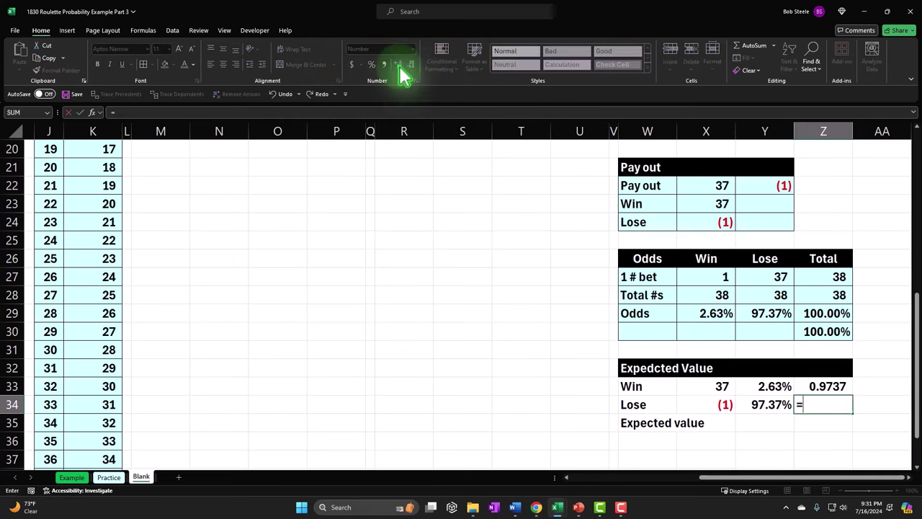
{"action": "key", "text": "Left"}
{"action": "key", "text": "Left"}
{"action": "type", "text": "*"}
{"action": "key", "text": "Left"}
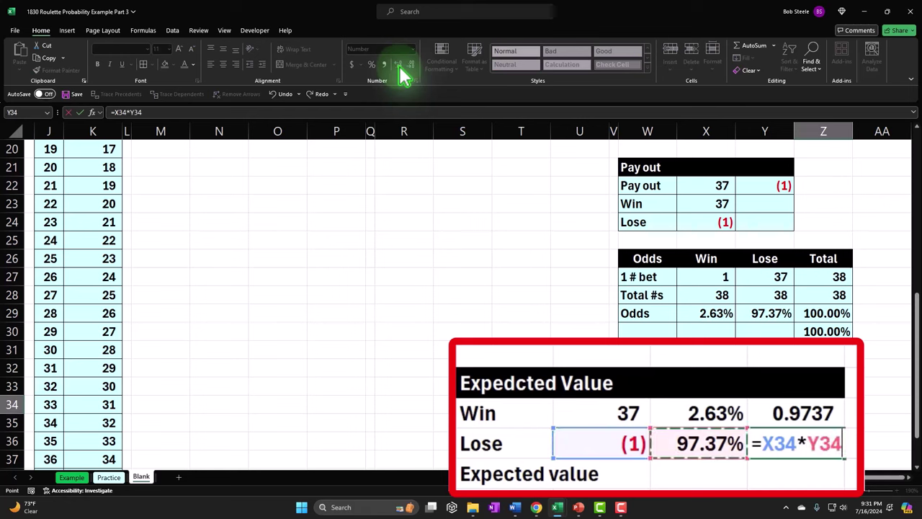
{"action": "key", "text": "Return"}
{"action": "key", "text": "Up"}
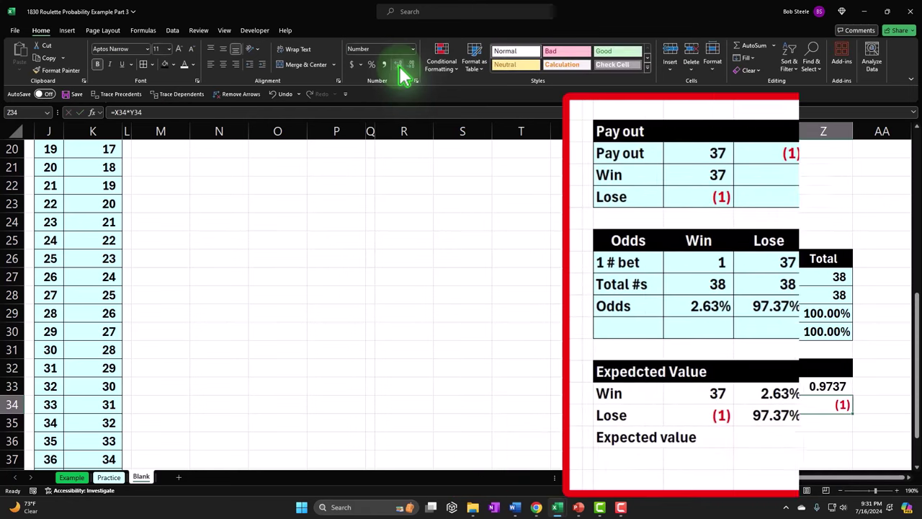
Step: Show the Lose row's expected value in Z34 with four decimals and the Win row's in Z33 with five
{"action": "left_click", "coordinate": [401, 69]}
{"action": "left_click", "coordinate": [401, 66]}
{"action": "left_click", "coordinate": [401, 67]}
{"action": "left_click", "coordinate": [400, 66]}
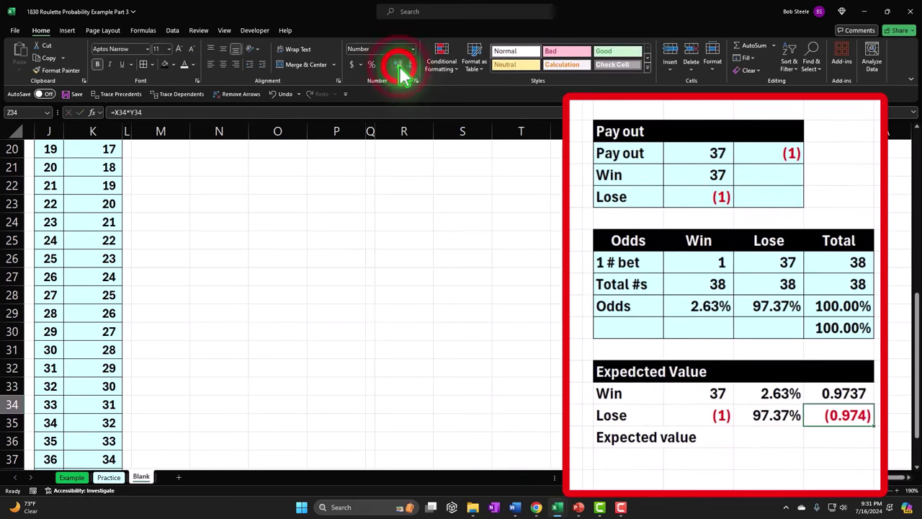
{"action": "left_click", "coordinate": [401, 66]}
{"action": "left_click", "coordinate": [410, 67]}
{"action": "left_click", "coordinate": [398, 65]}
{"action": "key", "text": "Up"}
{"action": "left_click", "coordinate": [397, 65]}
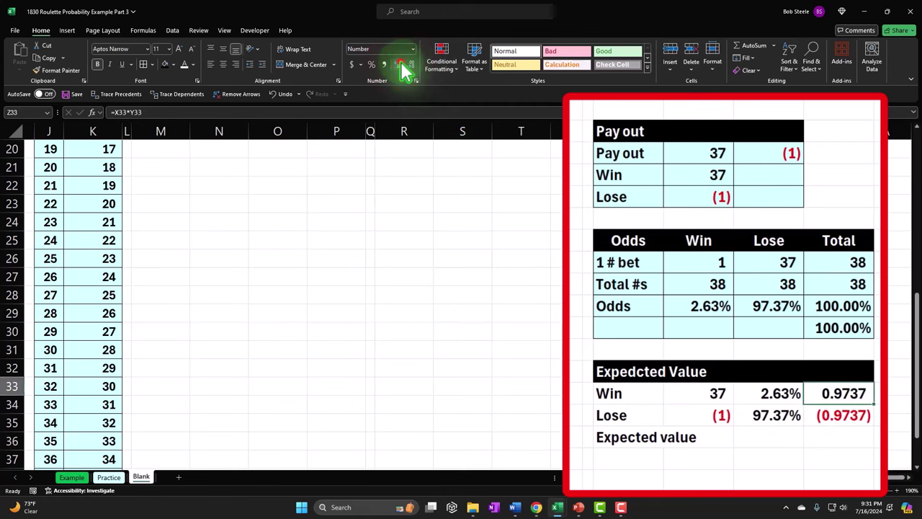
Step: Total the expected value in Z35 as =SUM(Z33:Z34) and show it with four decimals
{"action": "key", "text": "Down"}
{"action": "key", "text": "Down"}
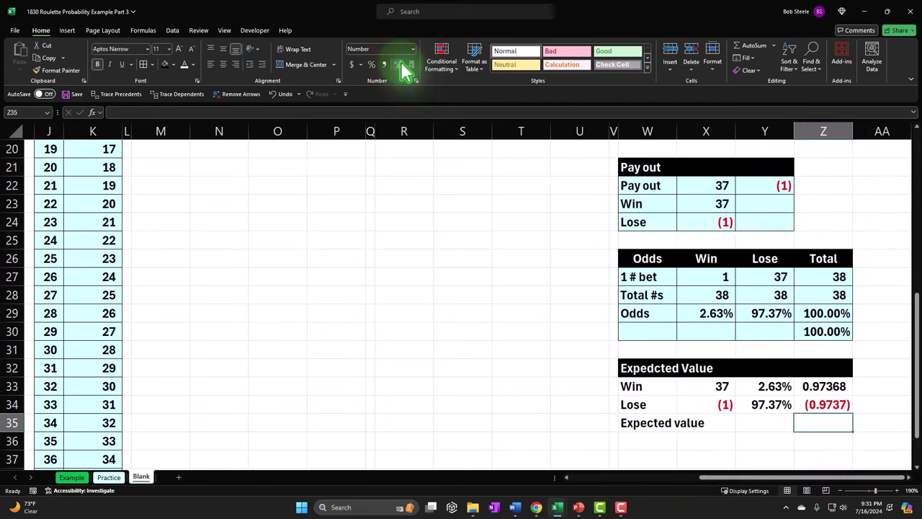
{"action": "type", "text": "=sum("}
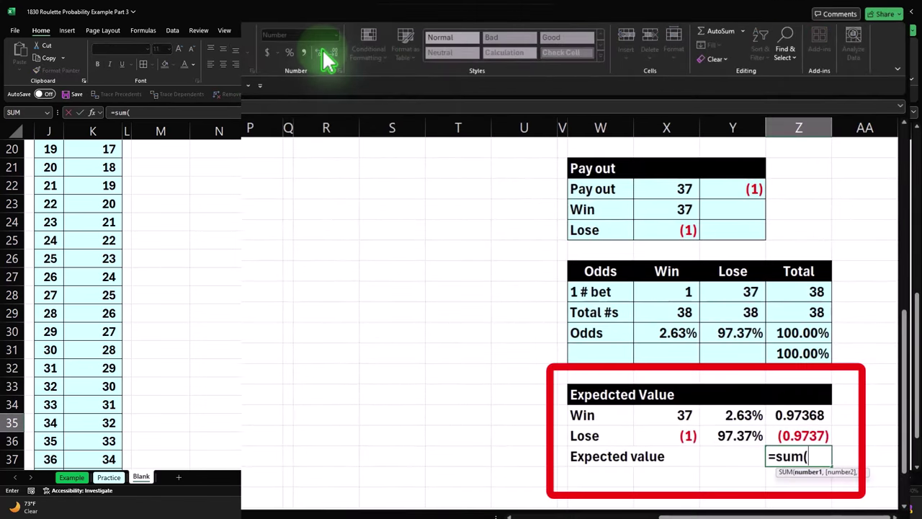
{"action": "key", "text": "Up"}
{"action": "key", "text": "shift+Up"}
{"action": "key", "text": "Return"}
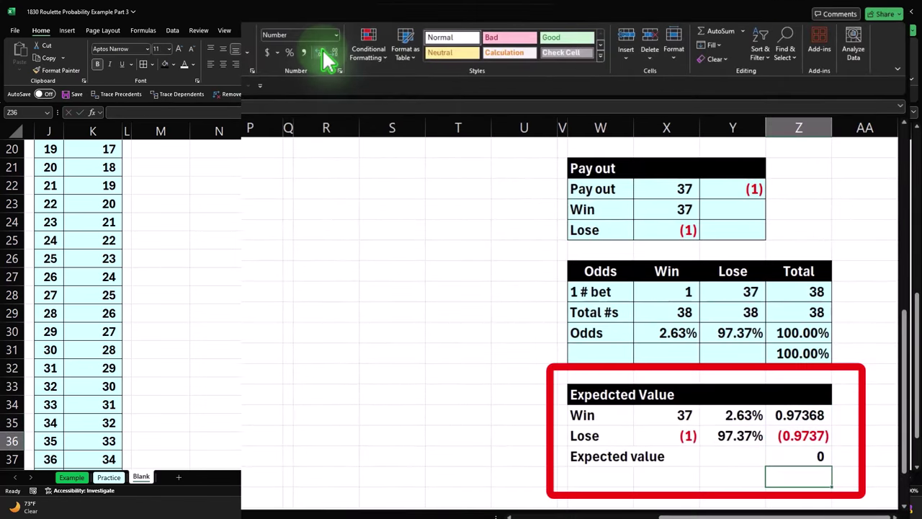
{"action": "key", "text": "Up"}
{"action": "left_click", "coordinate": [324, 57]}
{"action": "left_click", "coordinate": [324, 57]}
{"action": "left_click", "coordinate": [324, 57]}
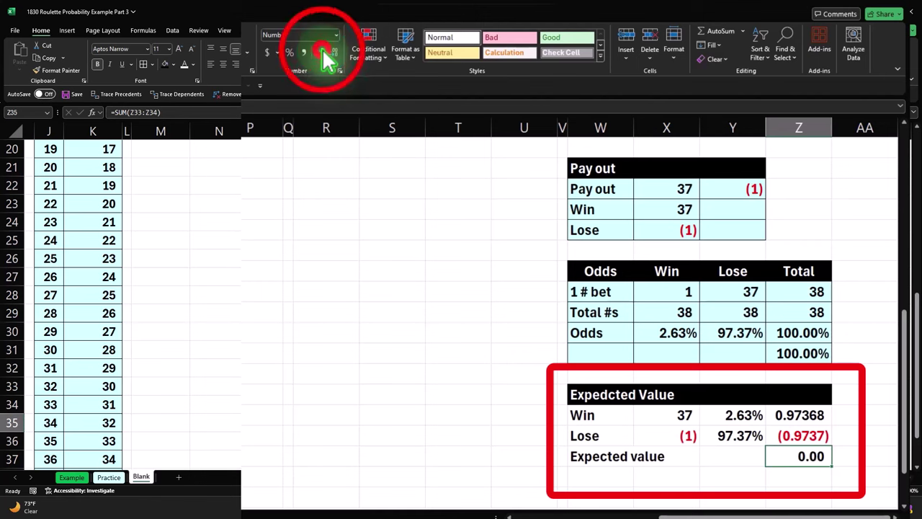
{"action": "left_click", "coordinate": [324, 58]}
{"action": "left_click", "coordinate": [399, 63]}
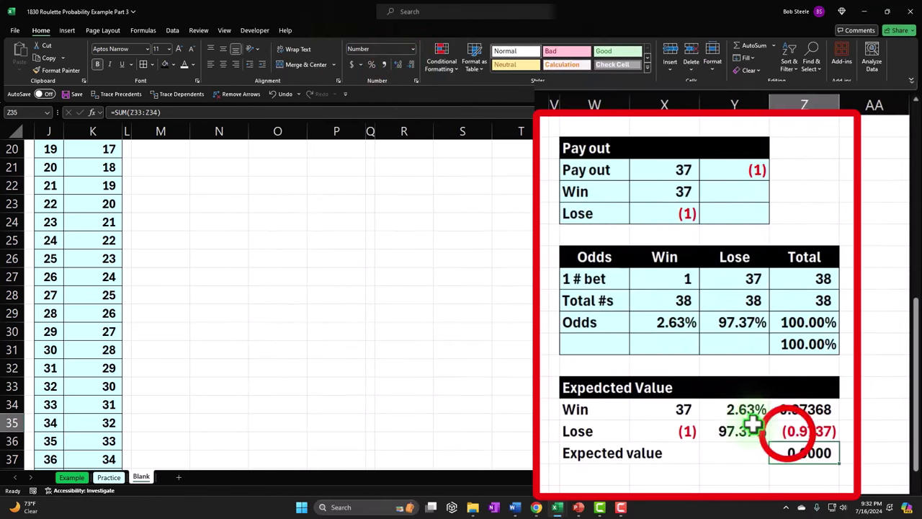
Step: Show the Lose row's expected value in Z34 and the total in Z35 with five decimals
{"action": "left_click", "coordinate": [788, 432]}
{"action": "left_click", "coordinate": [399, 63]}
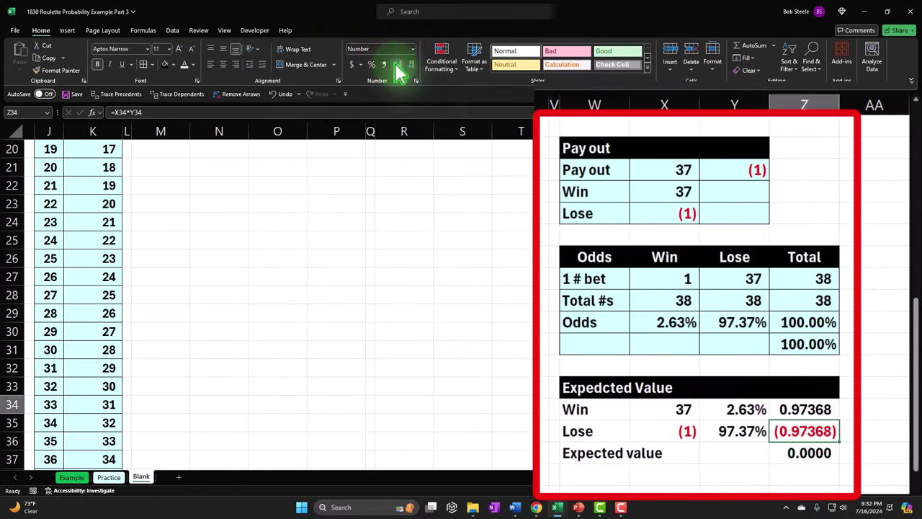
{"action": "left_click", "coordinate": [792, 452]}
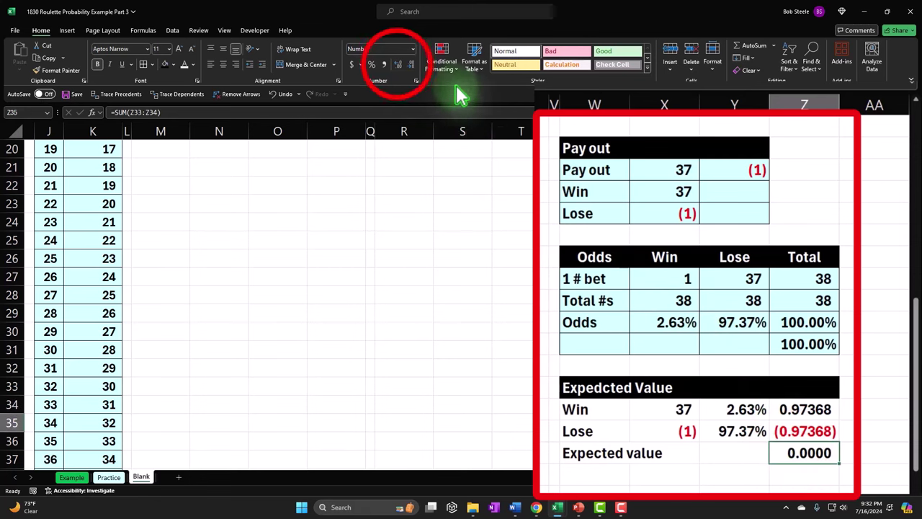
{"action": "left_click", "coordinate": [399, 63]}
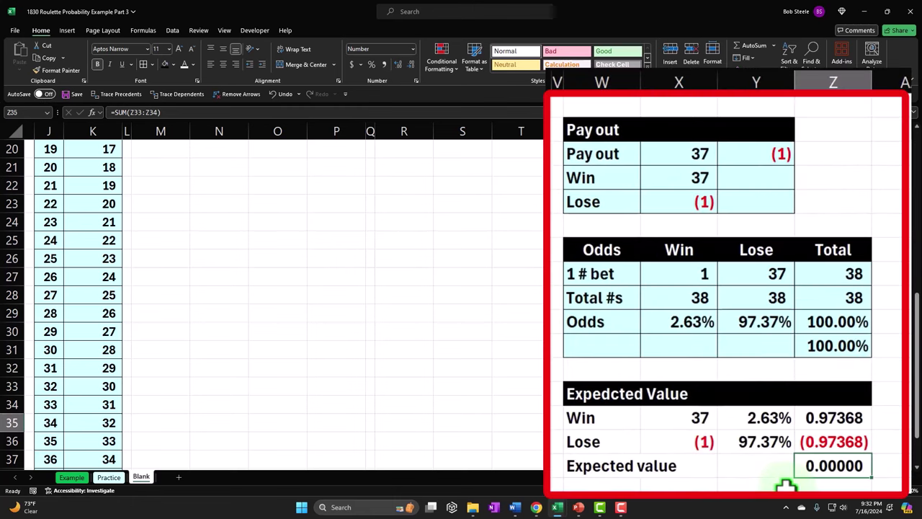
{"action": "left_click", "coordinate": [693, 323]}
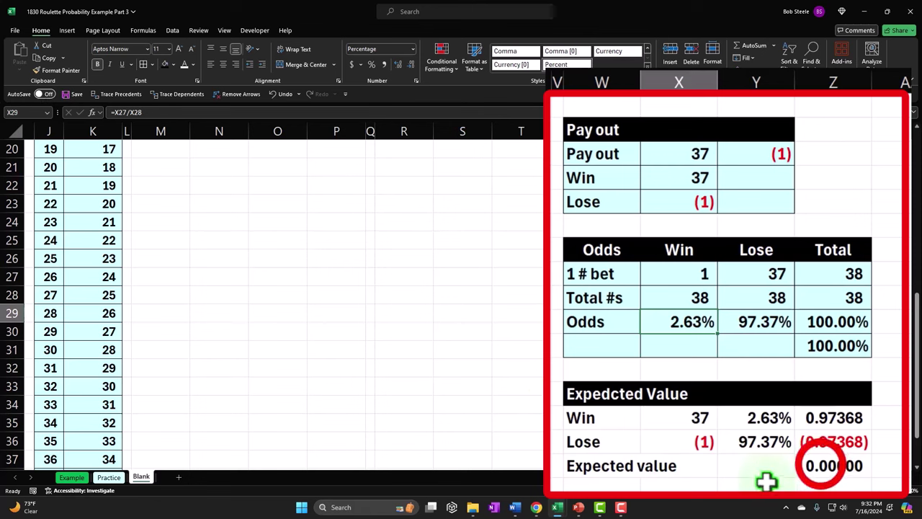
{"action": "left_click", "coordinate": [822, 465]}
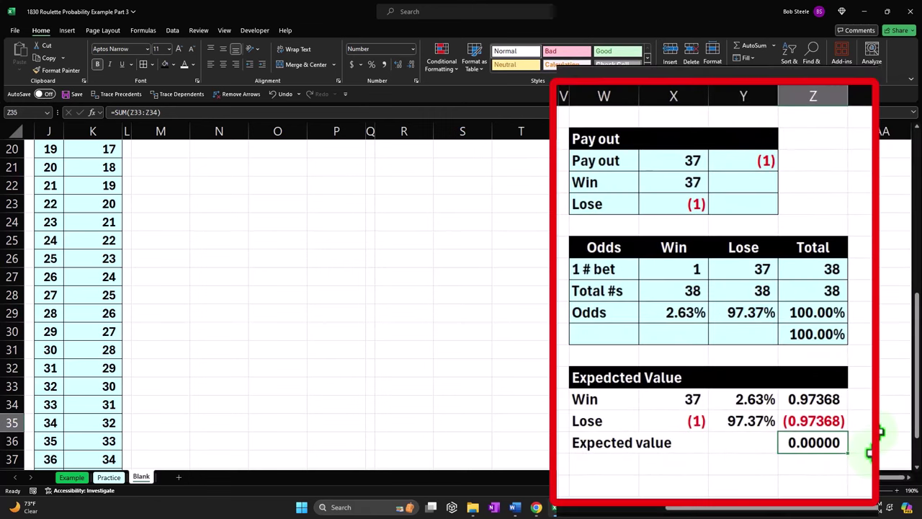
Step: Format the expected value rows W33:Z35 with the recently used light blue fill and cell borders
{"action": "left_click", "coordinate": [614, 397]}
{"action": "left_click_drag", "start_coordinate": [610, 403], "coordinate": [782, 439]}
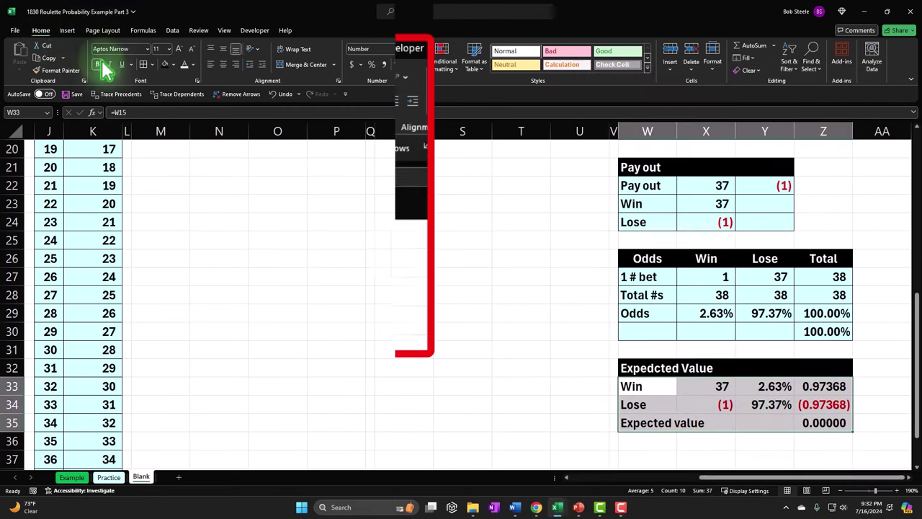
{"action": "left_click", "coordinate": [171, 64]}
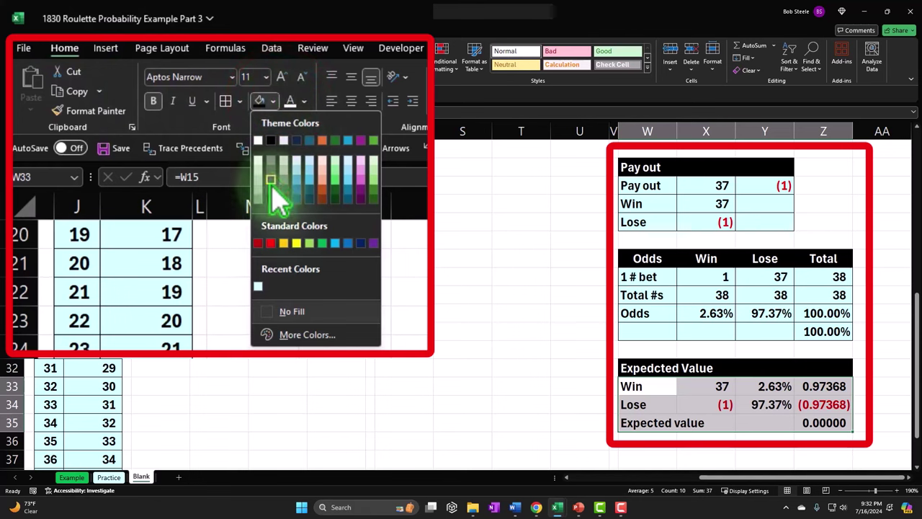
{"action": "left_click", "coordinate": [263, 308]}
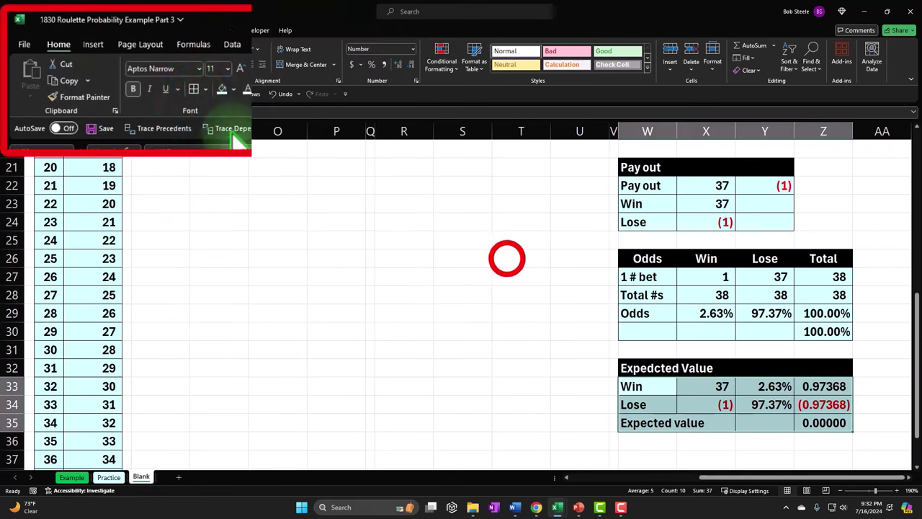
{"action": "left_click", "coordinate": [507, 258]}
Step: Replace the payout formula in X22 with 35 and check the expected value in Z35
{"action": "left_click", "coordinate": [716, 186]}
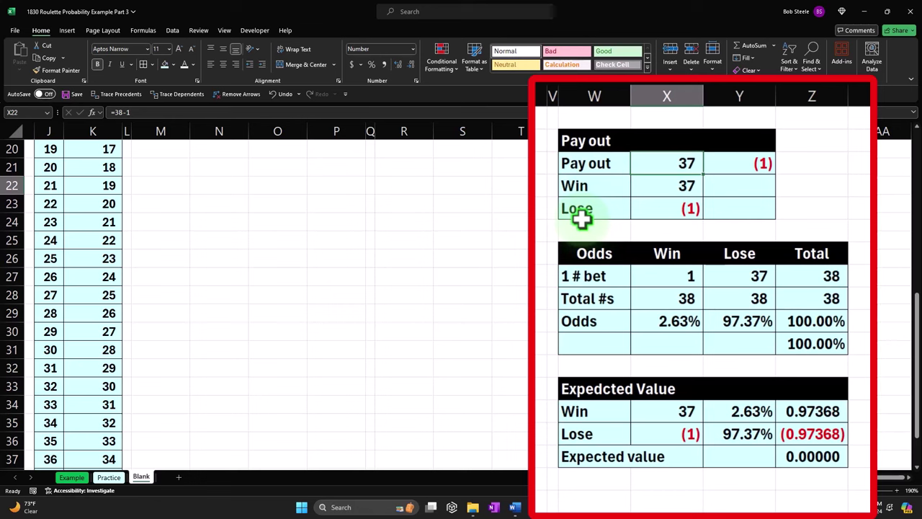
{"action": "type", "text": "35"}
{"action": "key", "text": "Return"}
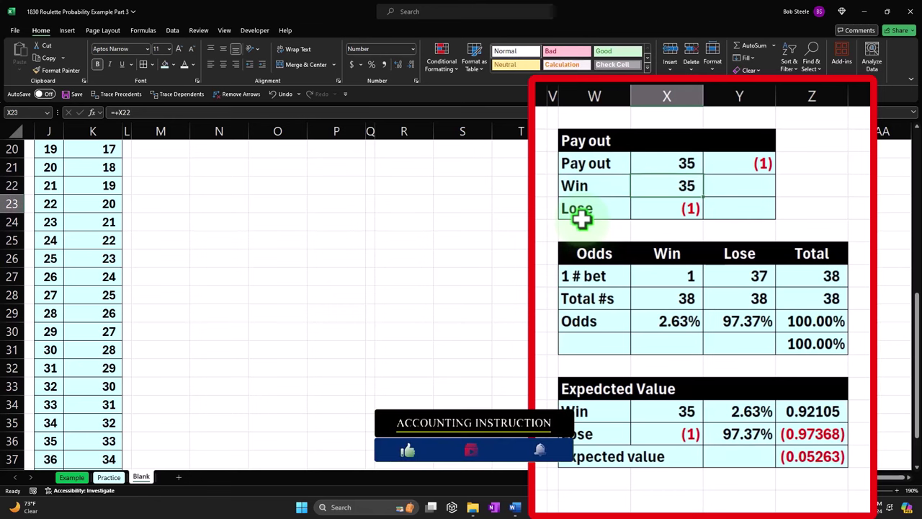
{"action": "left_click", "coordinate": [798, 456]}
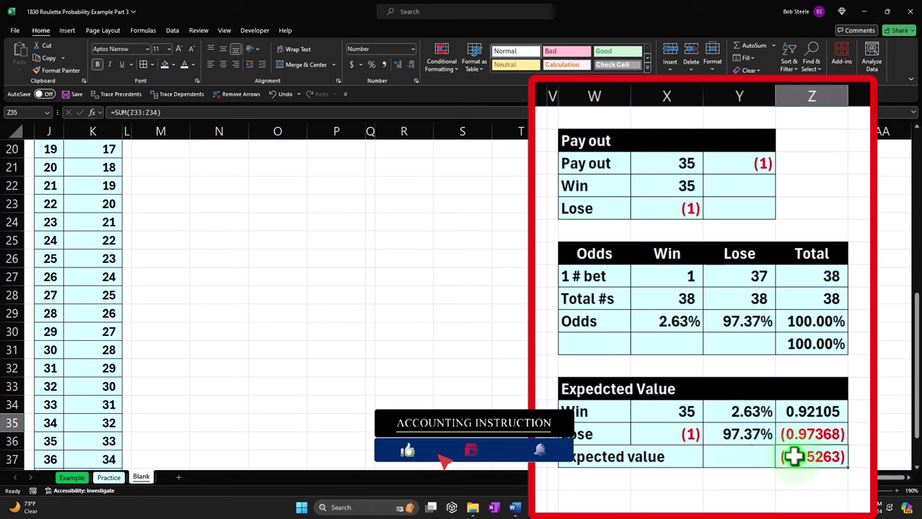
{"action": "left_click_drag", "start_coordinate": [587, 145], "coordinate": [820, 469]}
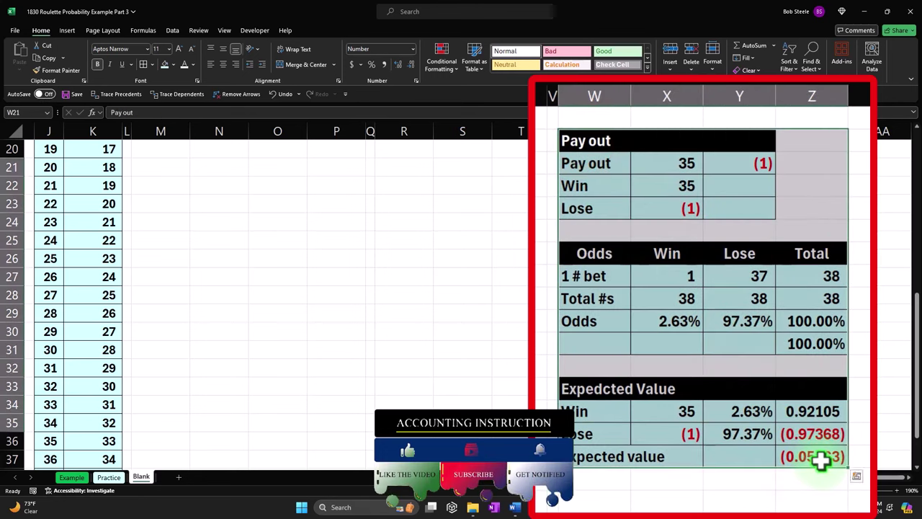
Step: Set the payout in X22 to 36
{"action": "left_click", "coordinate": [678, 181]}
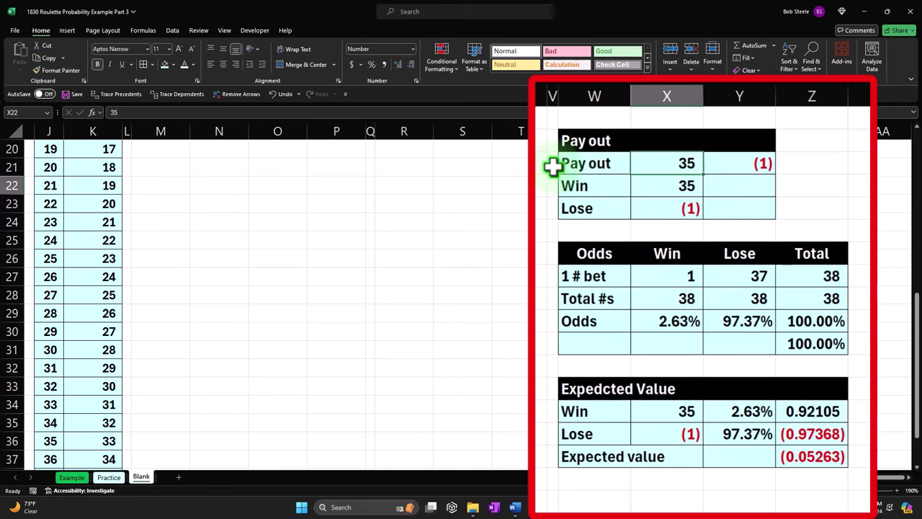
{"action": "type", "text": "36"}
{"action": "key", "text": "Return"}
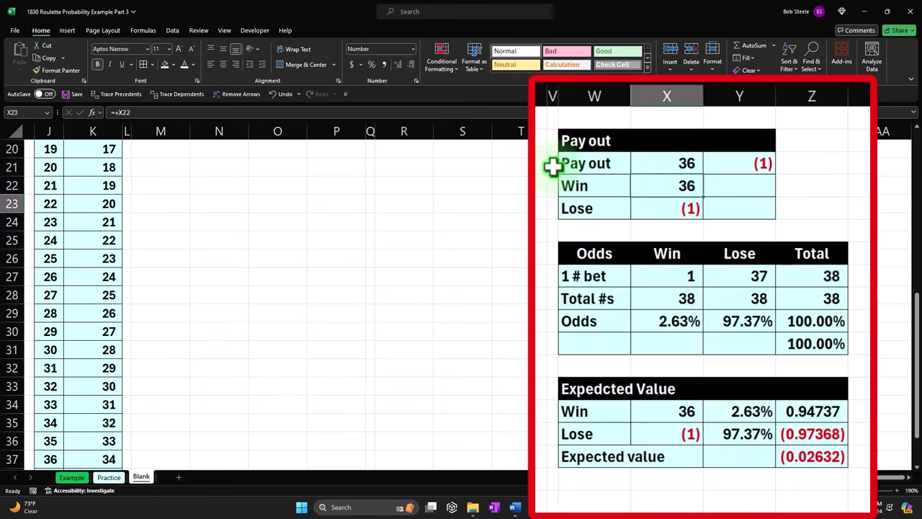
{"action": "key", "text": "Up"}
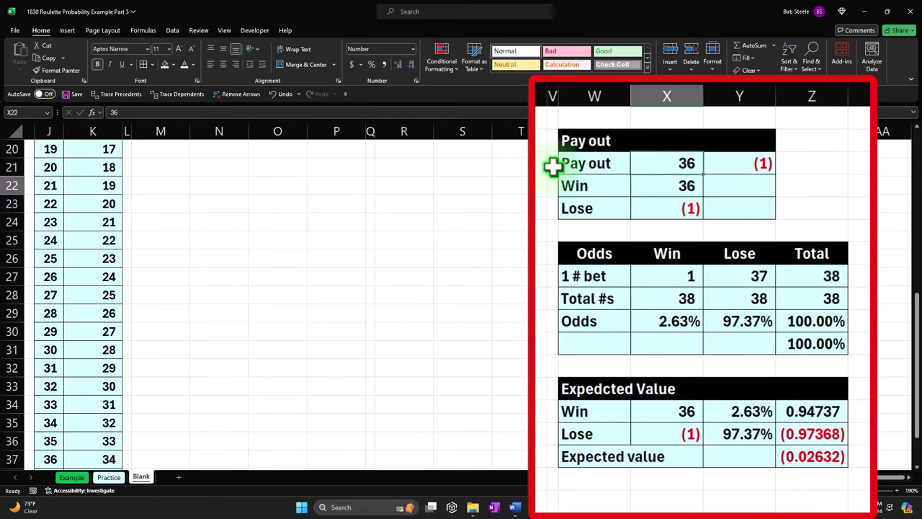
{"action": "left_click", "coordinate": [546, 165]}
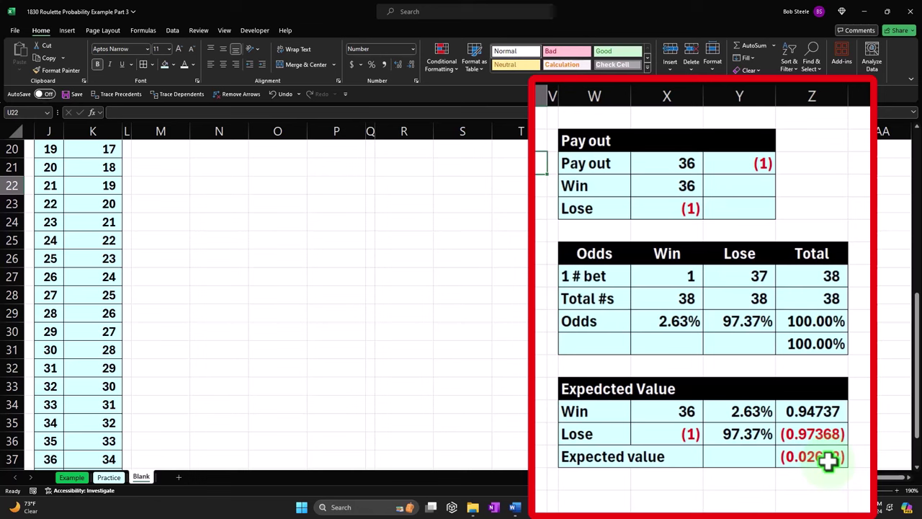
Step: Run Goal Seek to bring the expected value in Z35 to 0 by changing the payout in X22, and keep the solution
{"action": "left_click", "coordinate": [172, 32]}
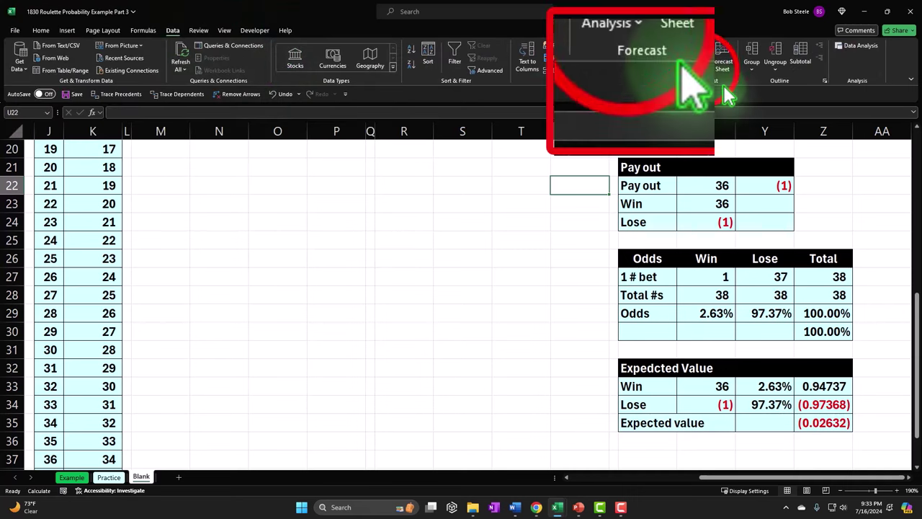
{"action": "left_click", "coordinate": [635, 38]}
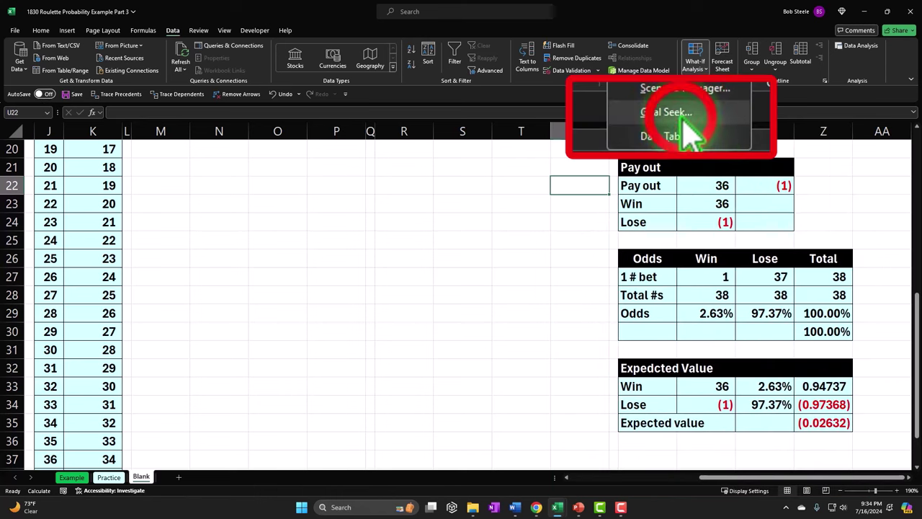
{"action": "left_click", "coordinate": [714, 96]}
{"action": "left_click_drag", "start_coordinate": [618, 290], "coordinate": [451, 180]}
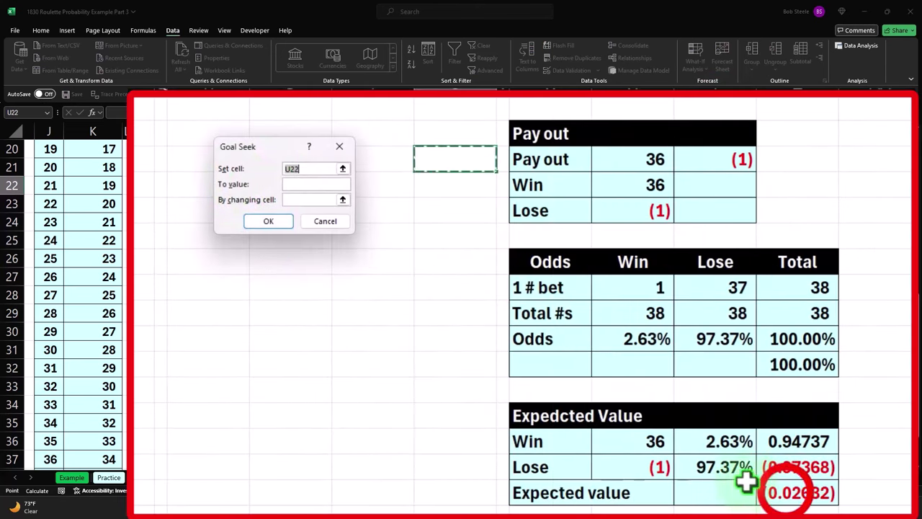
{"action": "left_click", "coordinate": [784, 493]}
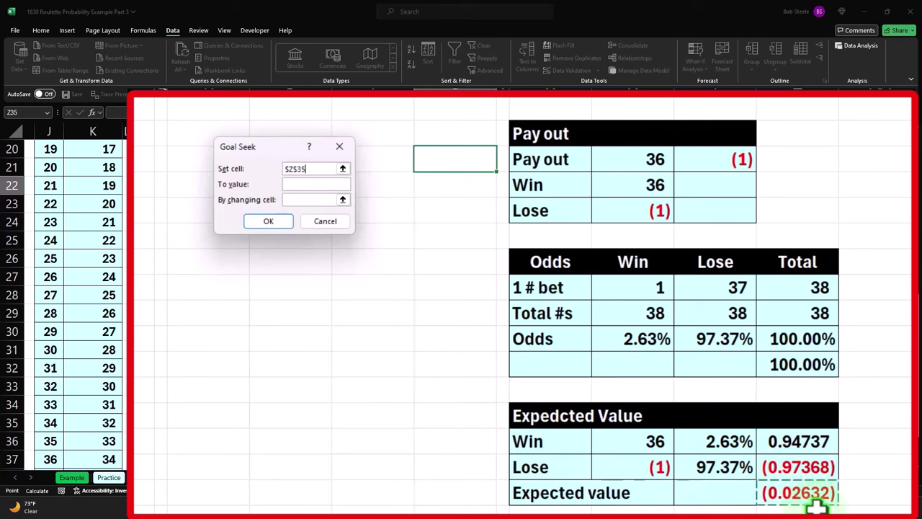
{"action": "left_click", "coordinate": [315, 184]}
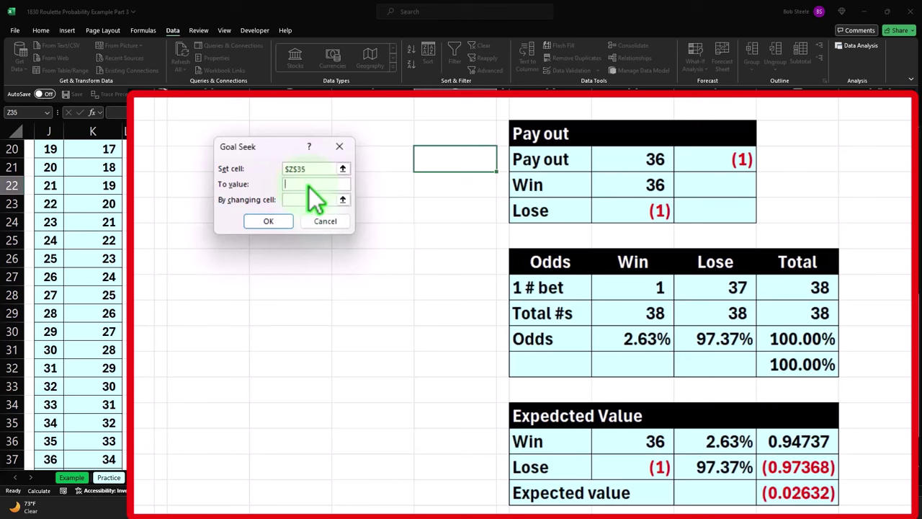
{"action": "type", "text": "0"}
{"action": "left_click", "coordinate": [311, 200]}
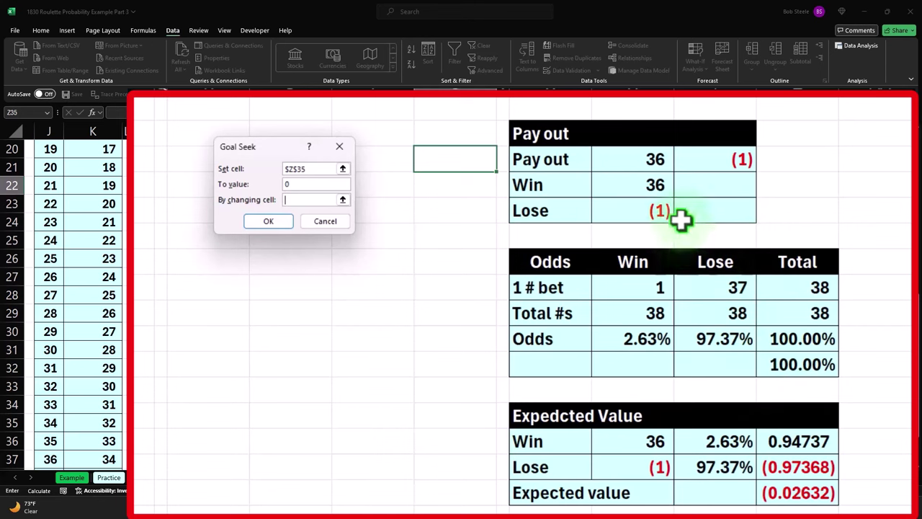
{"action": "left_click", "coordinate": [650, 164]}
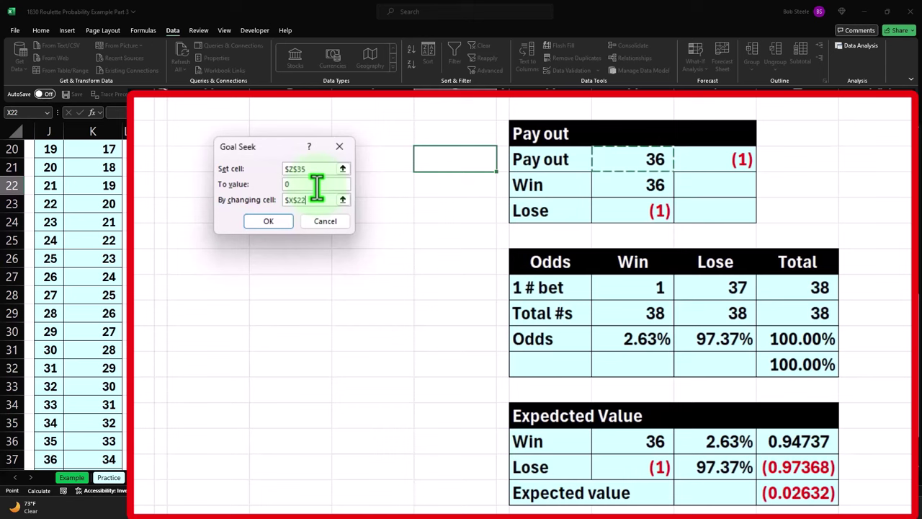
{"action": "left_click", "coordinate": [281, 221]}
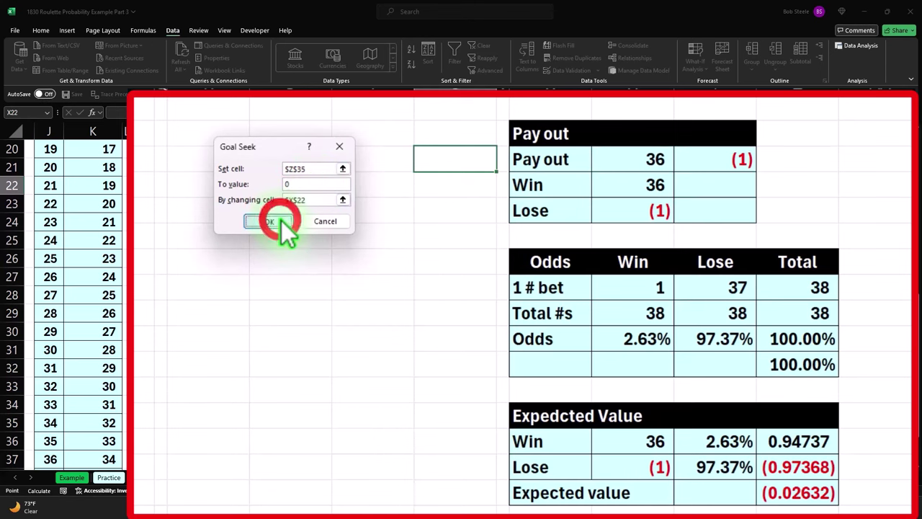
{"action": "left_click", "coordinate": [261, 223]}
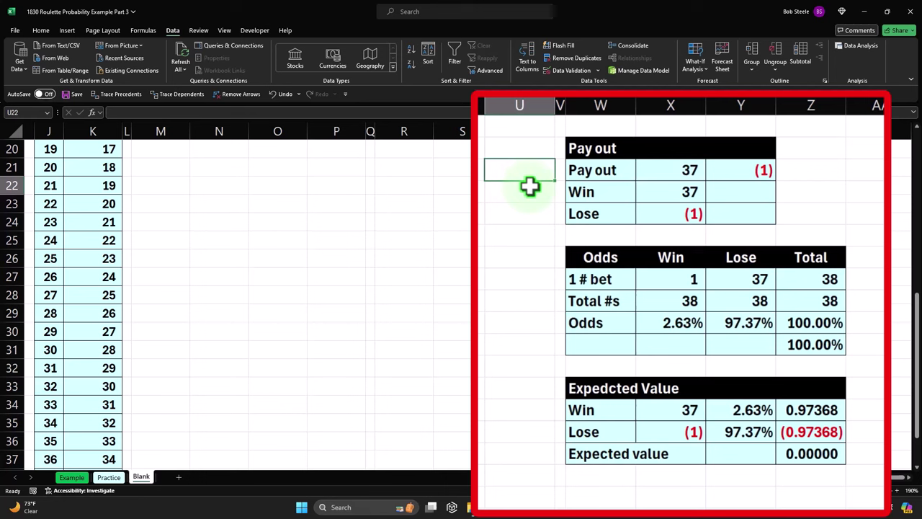
Step: Examine the solved payout in X22 and expected value in Z35, and compare them with the original Bet on One Number tables above
{"action": "left_click", "coordinate": [660, 168]}
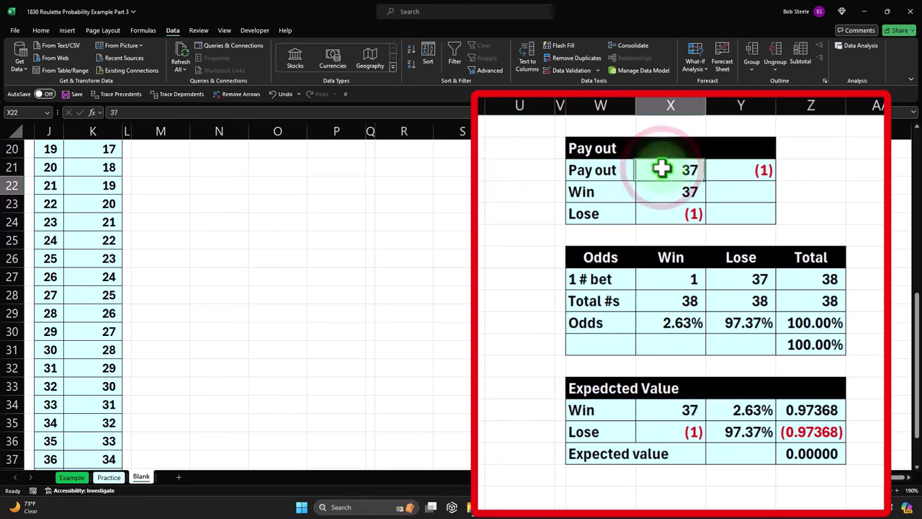
{"action": "left_click", "coordinate": [829, 454]}
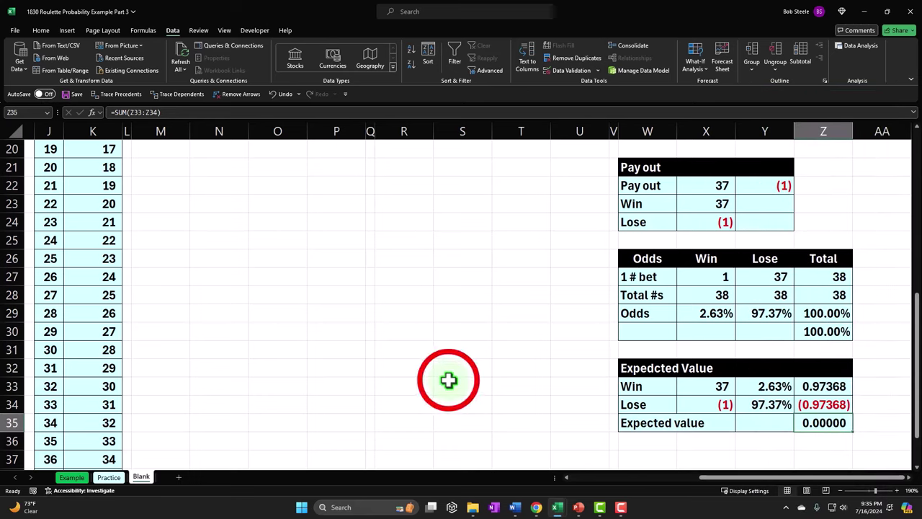
{"action": "left_click", "coordinate": [448, 379]}
{"action": "scroll", "coordinate": [449, 380], "scroll_direction": "up", "scroll_amount": 6}
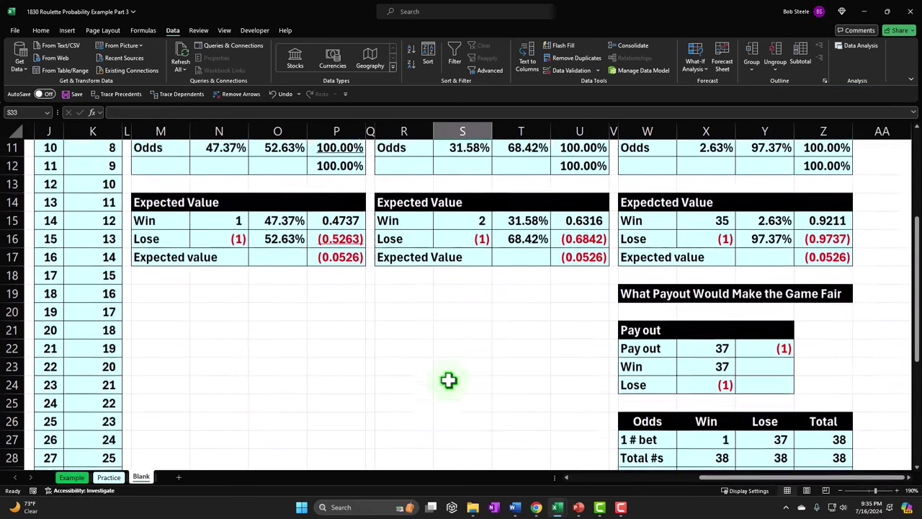
{"action": "scroll", "coordinate": [449, 380], "scroll_direction": "up", "scroll_amount": 1}
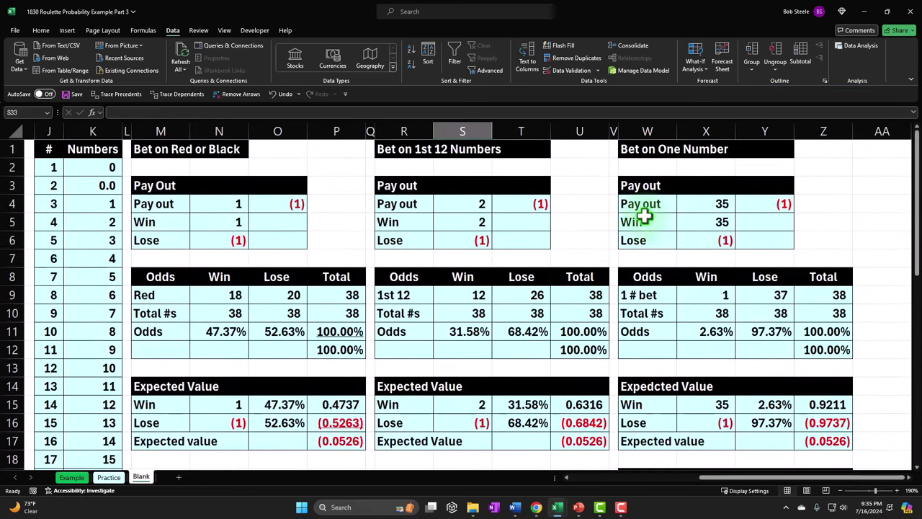
{"action": "scroll", "coordinate": [653, 132], "scroll_direction": "down", "scroll_amount": 1}
{"action": "left_click", "coordinate": [823, 386]}
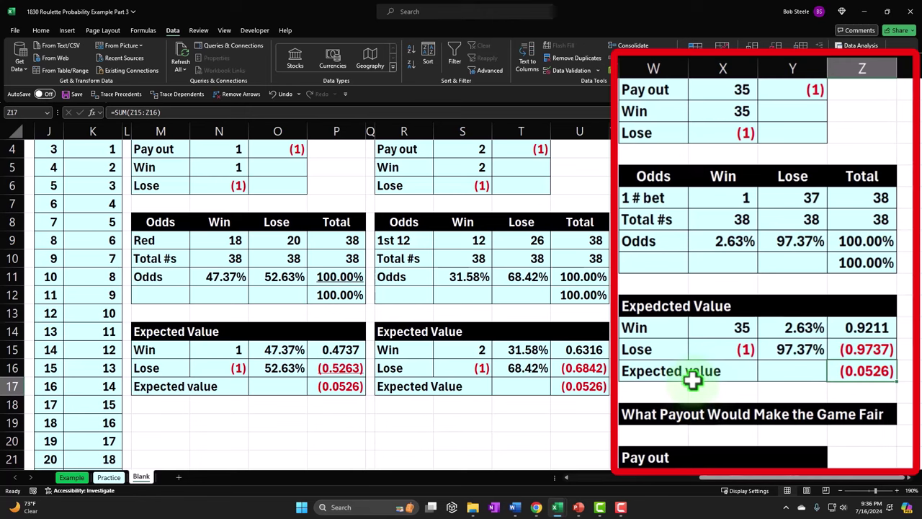
{"action": "scroll", "coordinate": [692, 381], "scroll_direction": "down", "scroll_amount": 4}
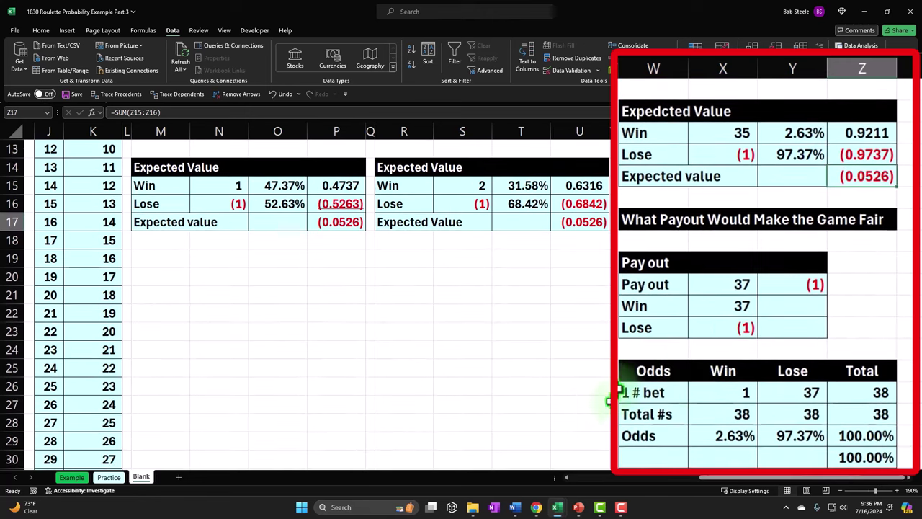
{"action": "scroll", "coordinate": [588, 403], "scroll_direction": "down", "scroll_amount": 2}
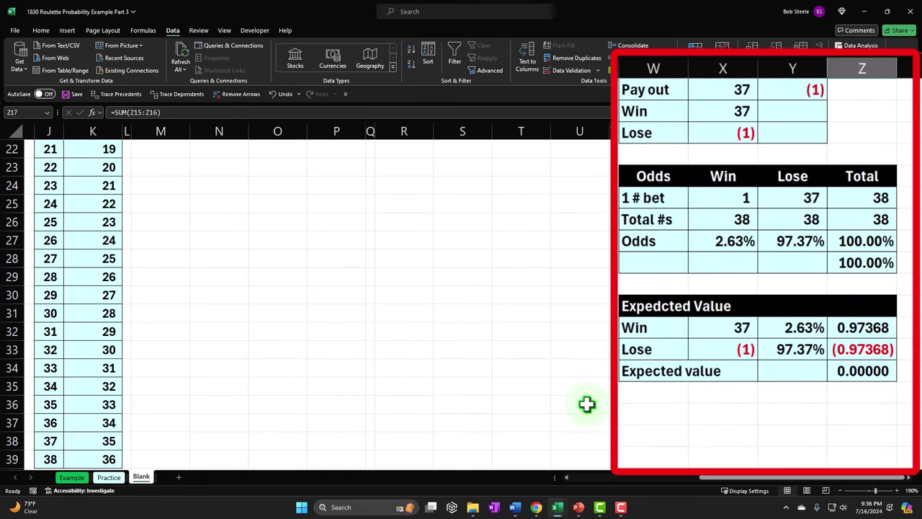
{"action": "scroll", "coordinate": [587, 403], "scroll_direction": "up", "scroll_amount": 4}
{"action": "scroll", "coordinate": [587, 404], "scroll_direction": "up", "scroll_amount": 3}
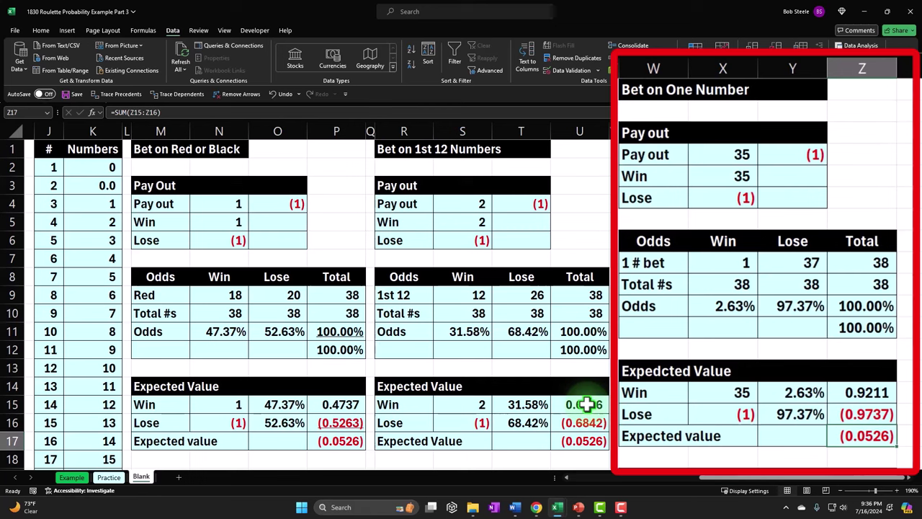
{"action": "left_click", "coordinate": [722, 306]}
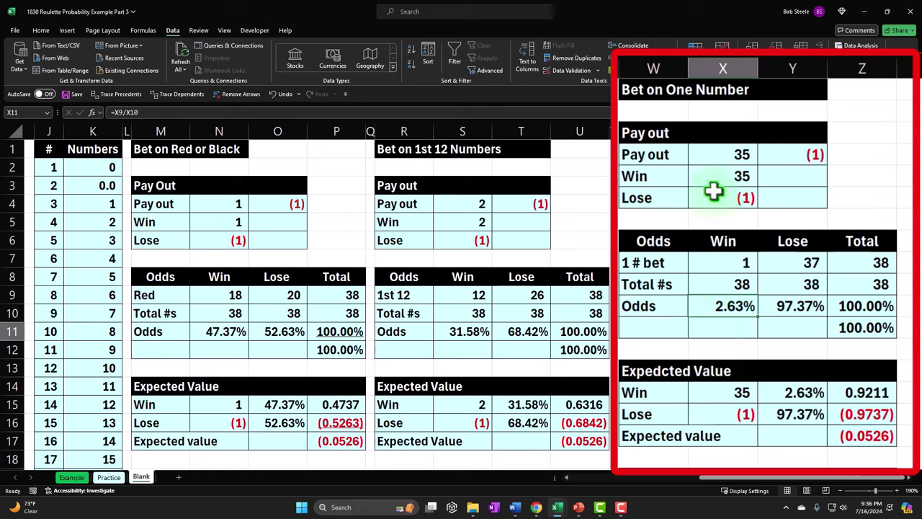
{"action": "left_click", "coordinate": [624, 371]}
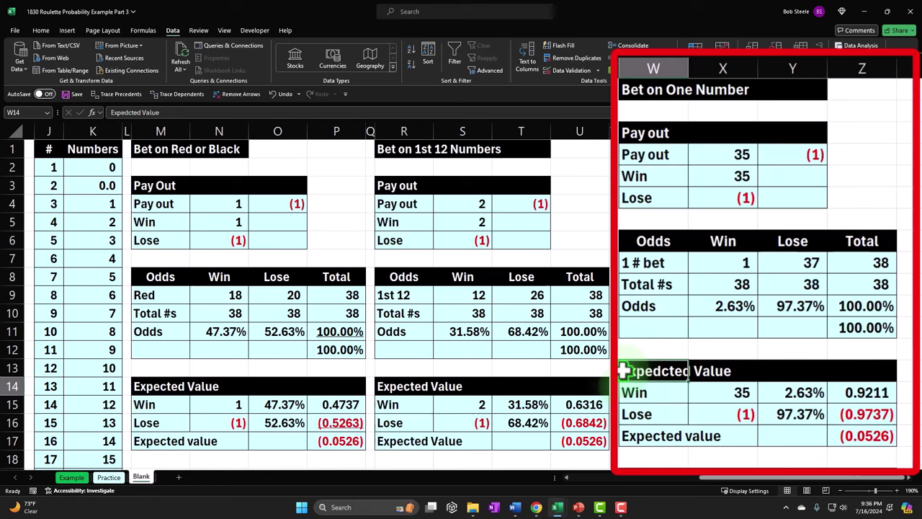
{"action": "left_click", "coordinate": [846, 439]}
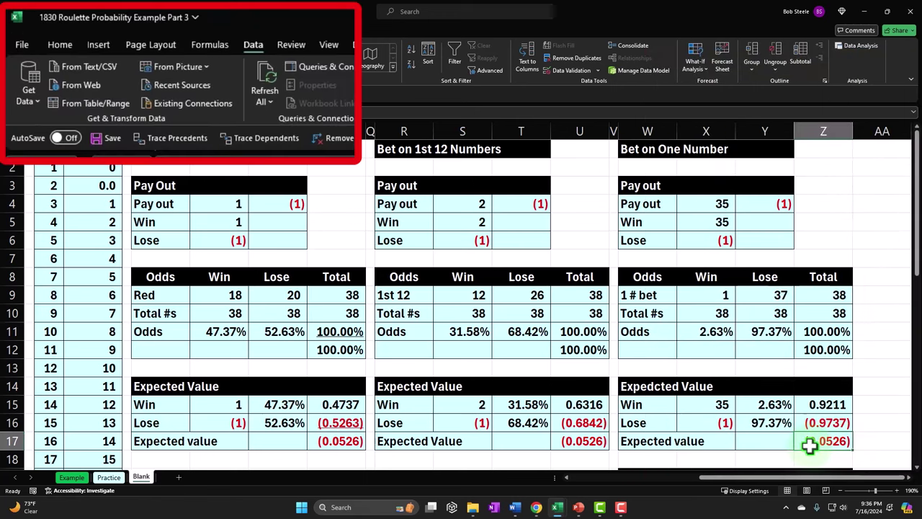
Step: Spell-check the sheet, continuing from its beginning, and correct "Expedcted" to "Expected" in the Bet on One Number table headings
{"action": "left_click", "coordinate": [209, 45]}
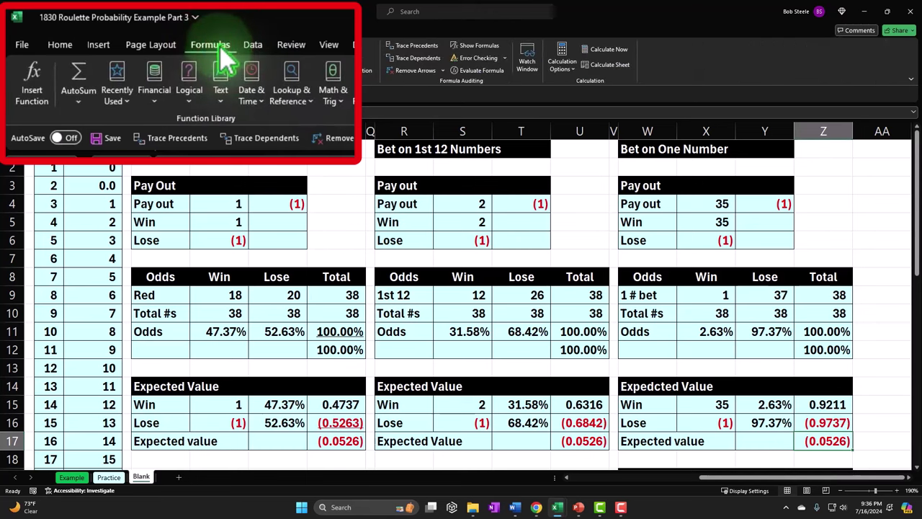
{"action": "left_click", "coordinate": [288, 45]}
{"action": "left_click", "coordinate": [30, 78]}
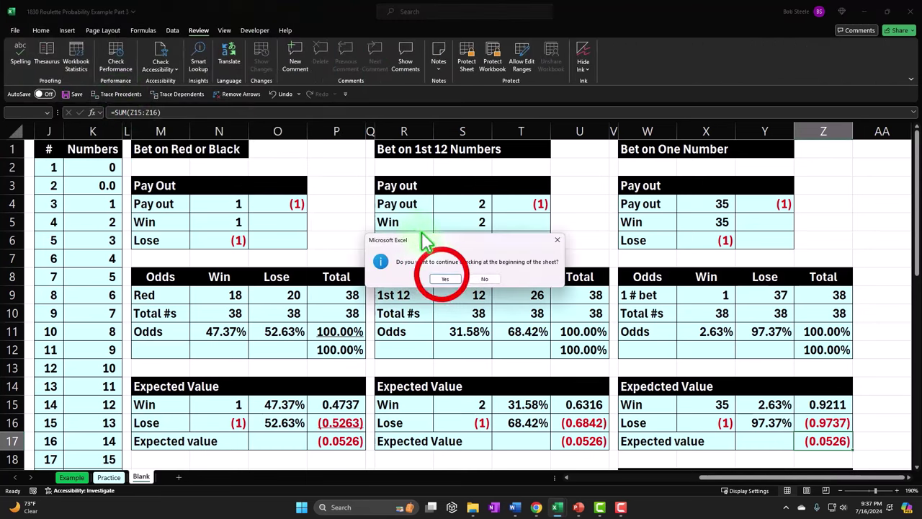
{"action": "left_click", "coordinate": [443, 280]}
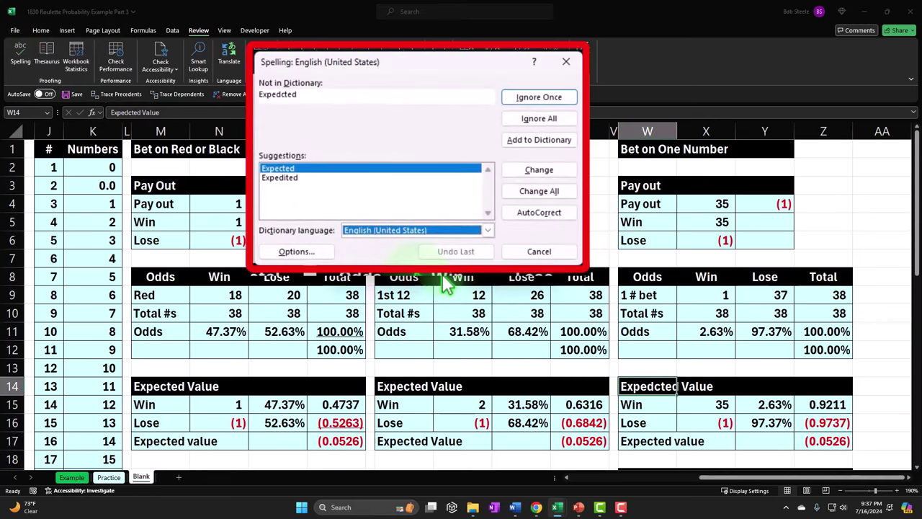
{"action": "left_click", "coordinate": [542, 170]}
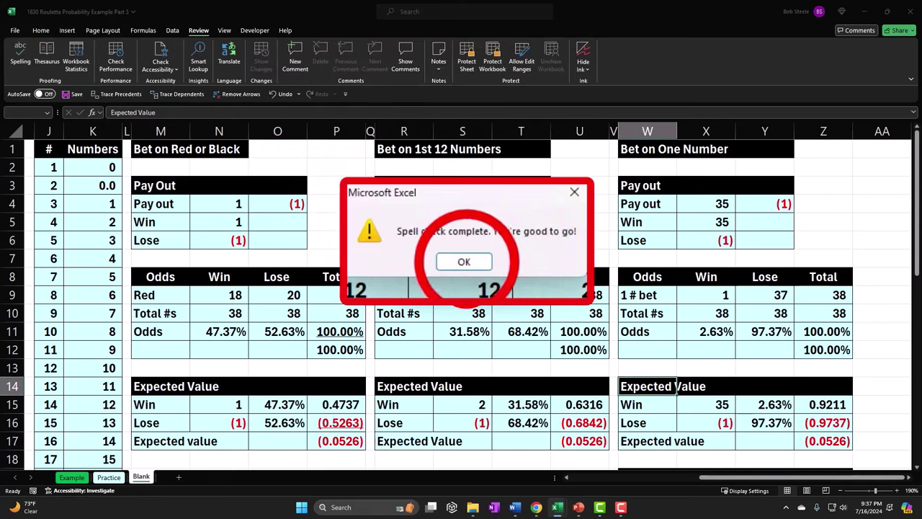
{"action": "left_click", "coordinate": [464, 261]}
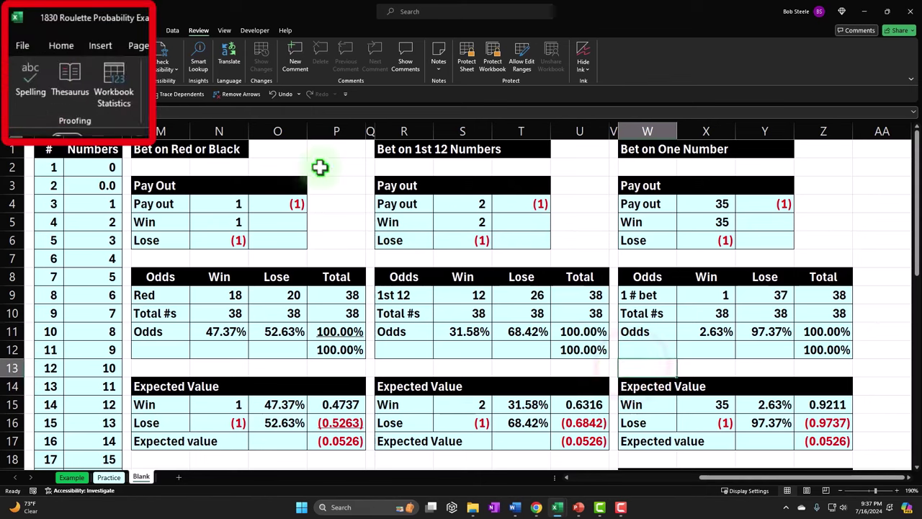
Step: Rerun the spell check from the beginning of the sheet and review the tables down to the fair-game expected value
{"action": "left_click", "coordinate": [21, 54]}
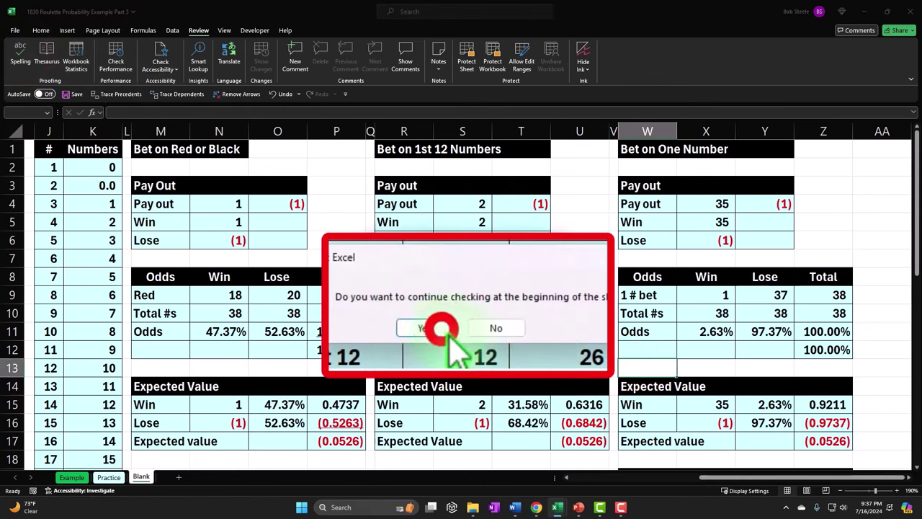
{"action": "left_click", "coordinate": [441, 328]}
{"action": "left_click", "coordinate": [449, 324]}
{"action": "left_click", "coordinate": [536, 315]}
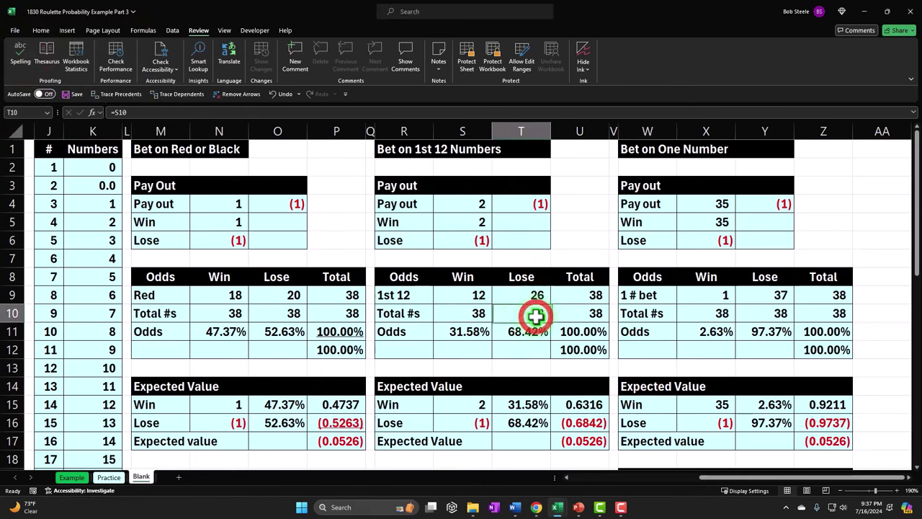
{"action": "scroll", "coordinate": [537, 316], "scroll_direction": "down", "scroll_amount": 4}
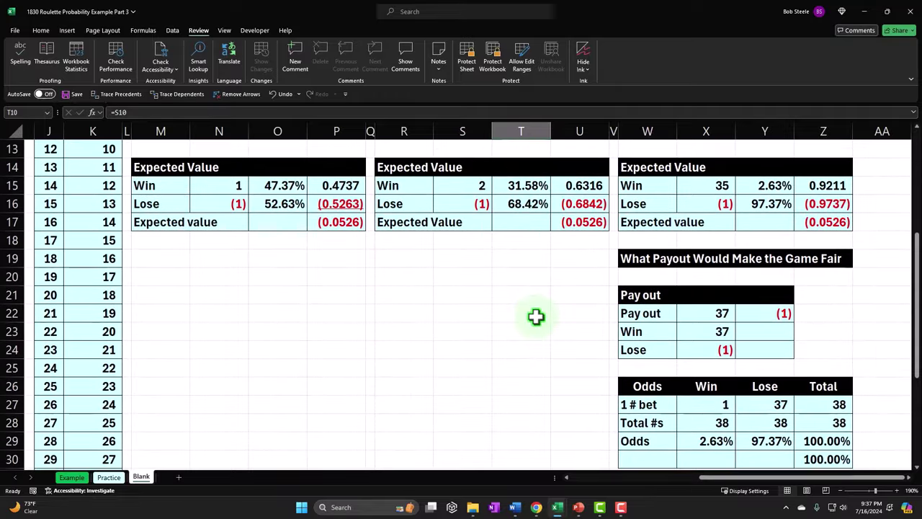
{"action": "scroll", "coordinate": [536, 316], "scroll_direction": "down", "scroll_amount": 2}
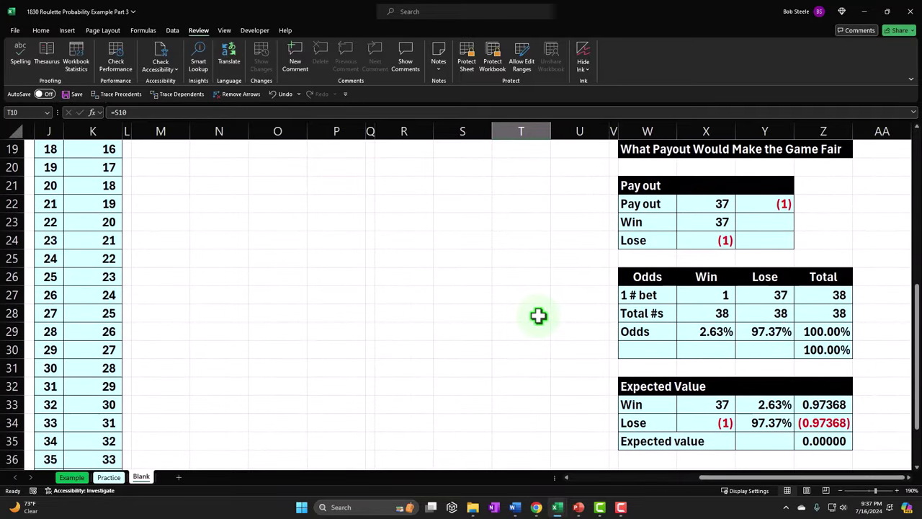